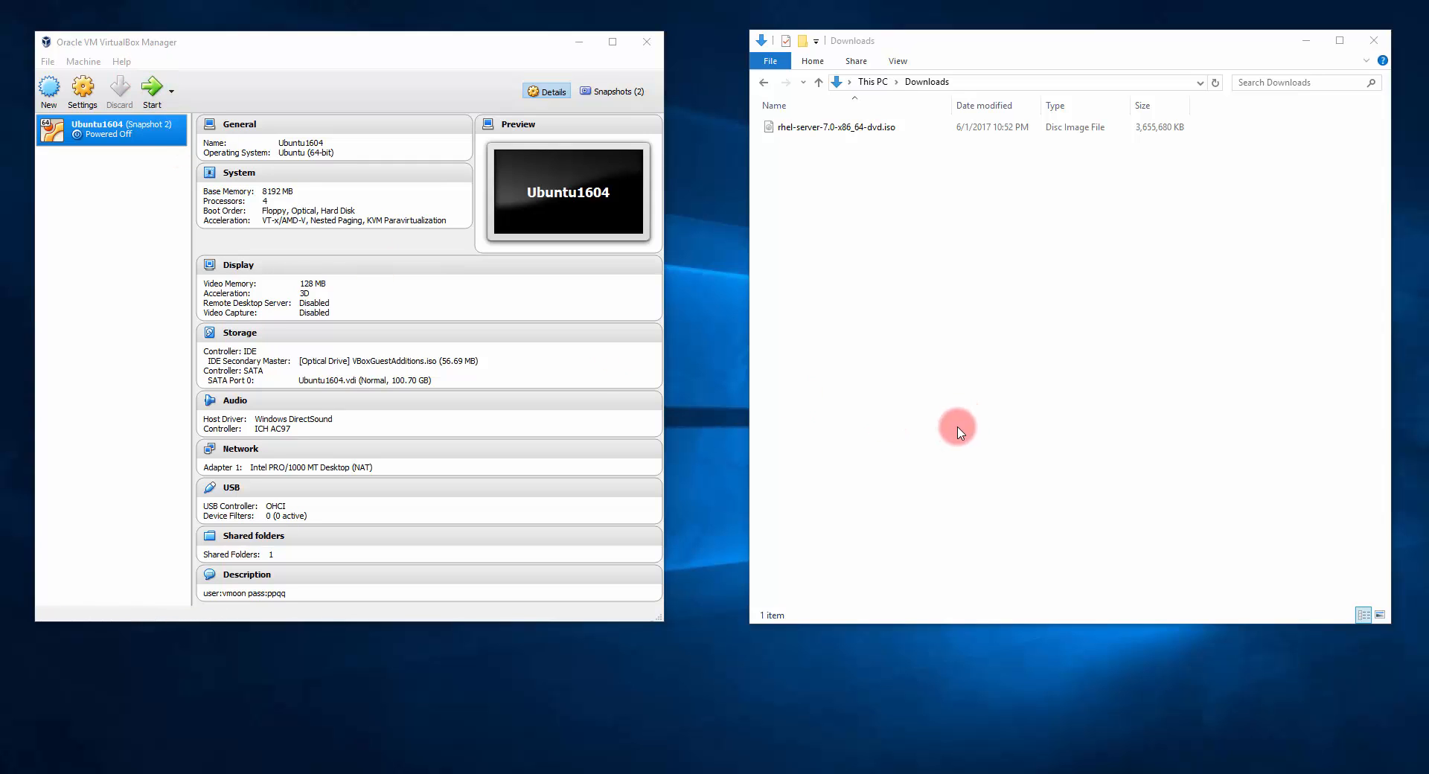
# Step: Reach the VirtualBox downloads page for Windows hosts in Internet Explorer, then minimize the browser
pyautogui.click(696, 773)
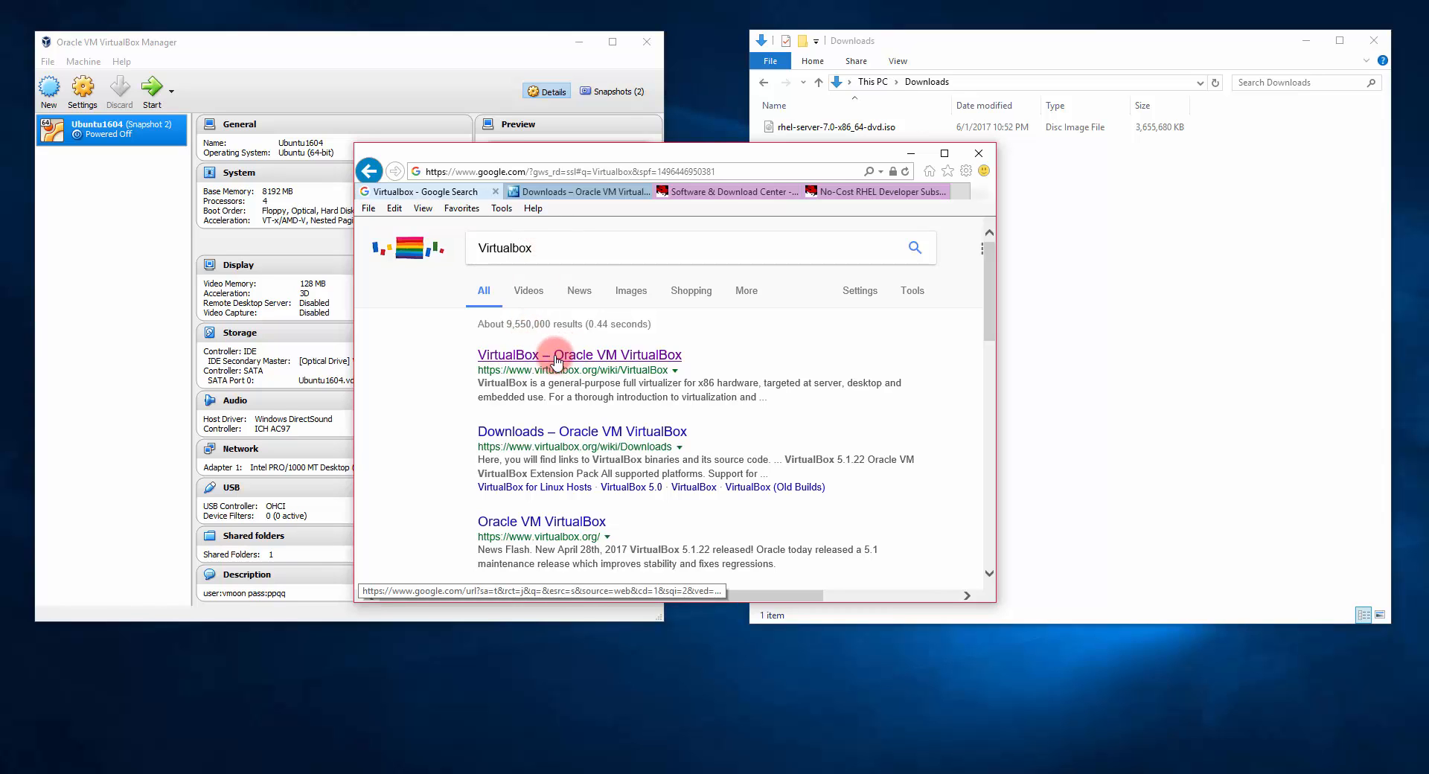
pyautogui.click(541, 194)
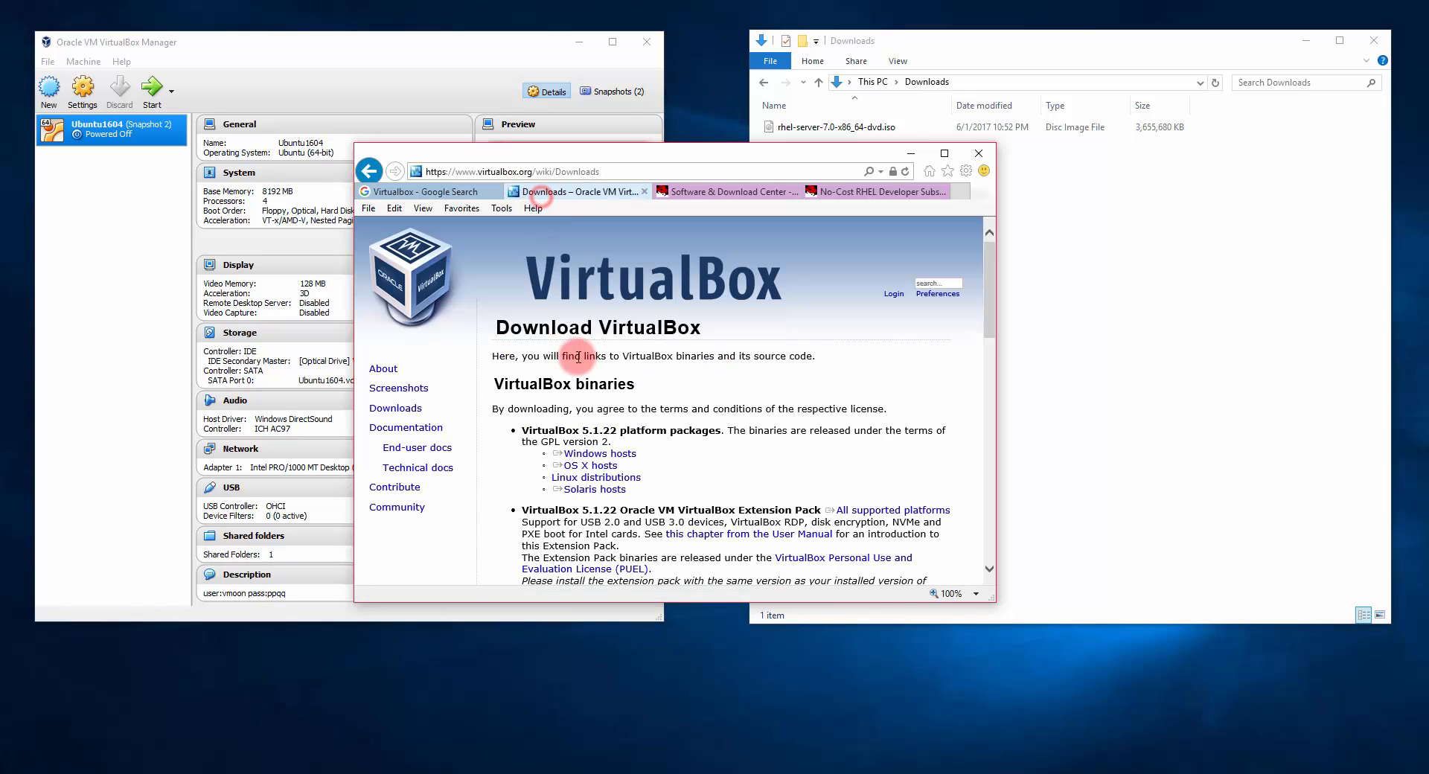
pyautogui.click(627, 455)
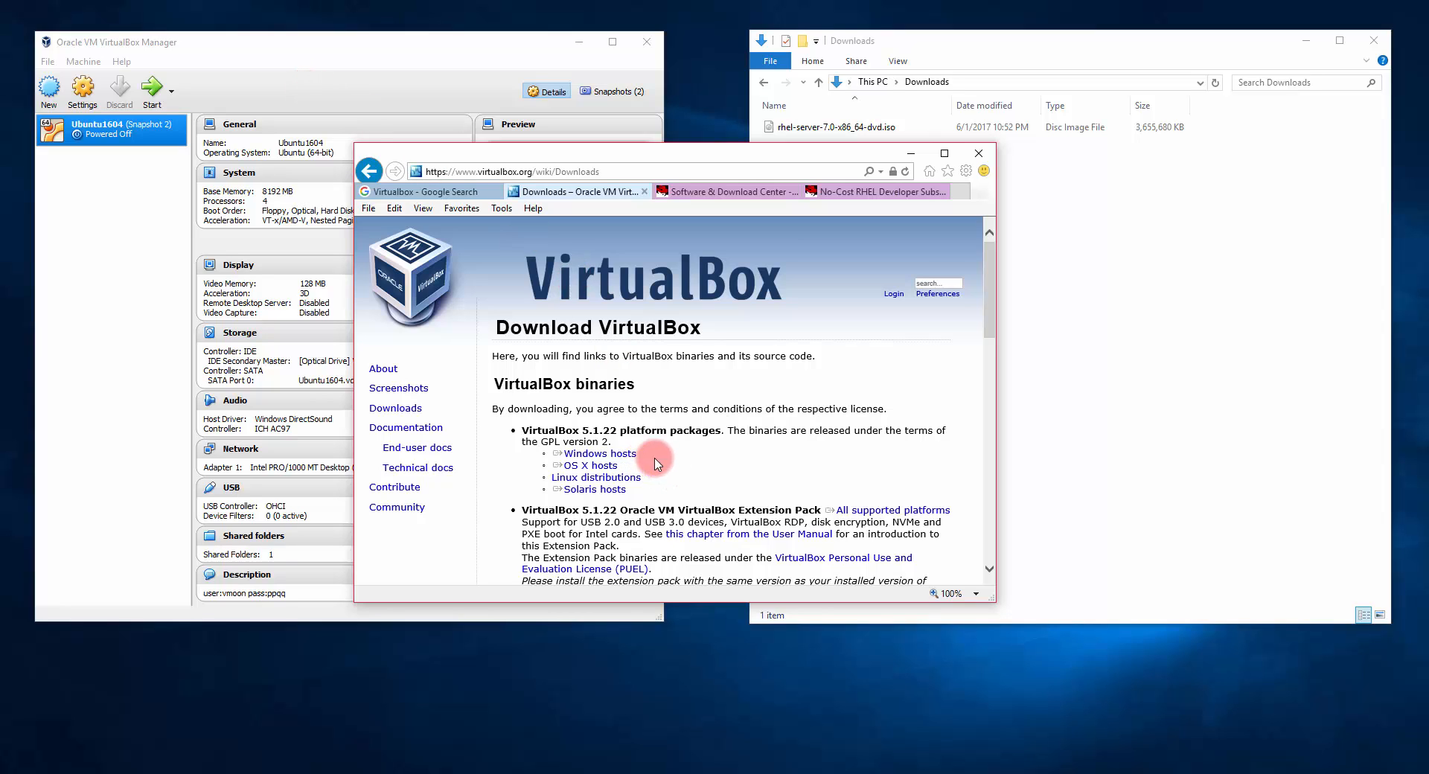
pyautogui.click(911, 153)
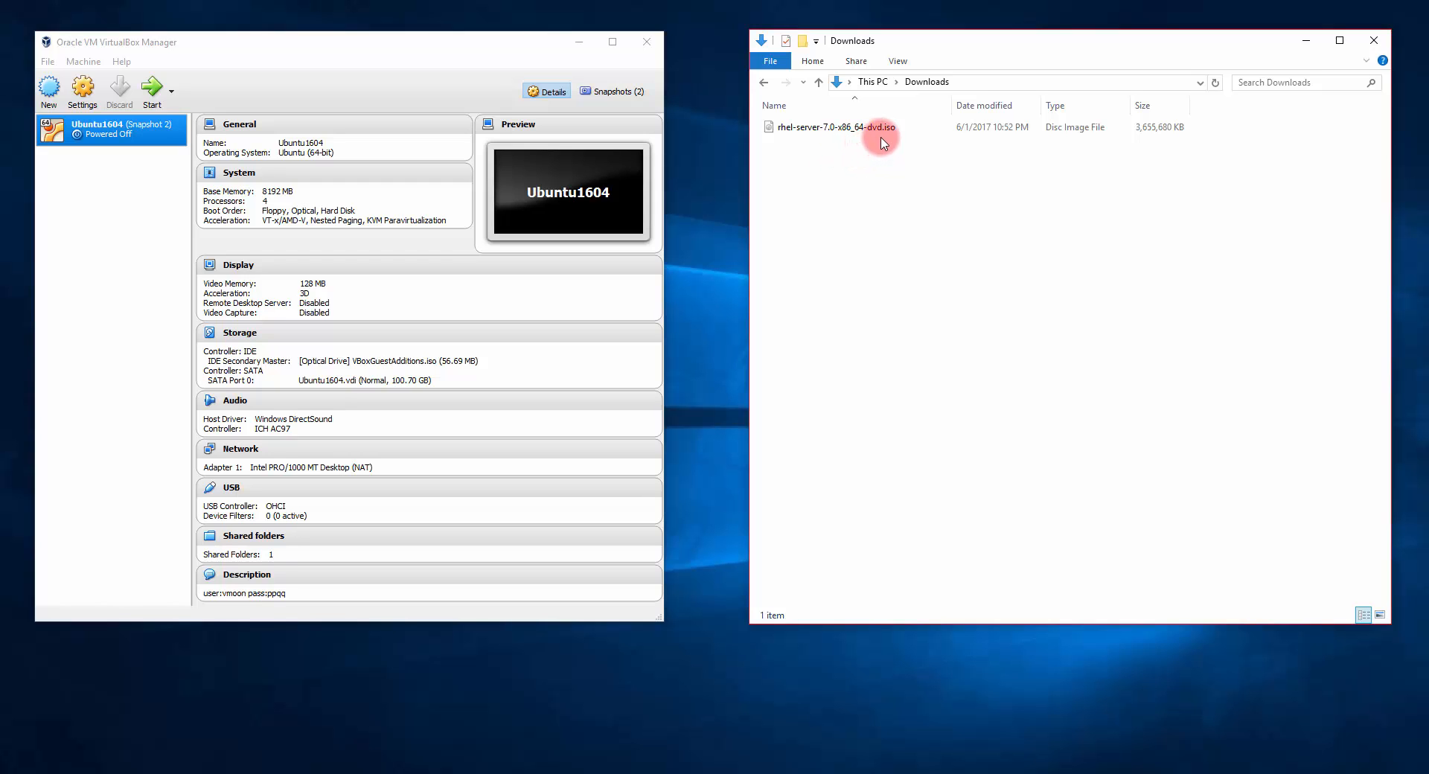
# Step: Skim the RHEL developer subscription article, then open Red Hat Enterprise Linux under Product Downloads
pyautogui.click(1121, 771)
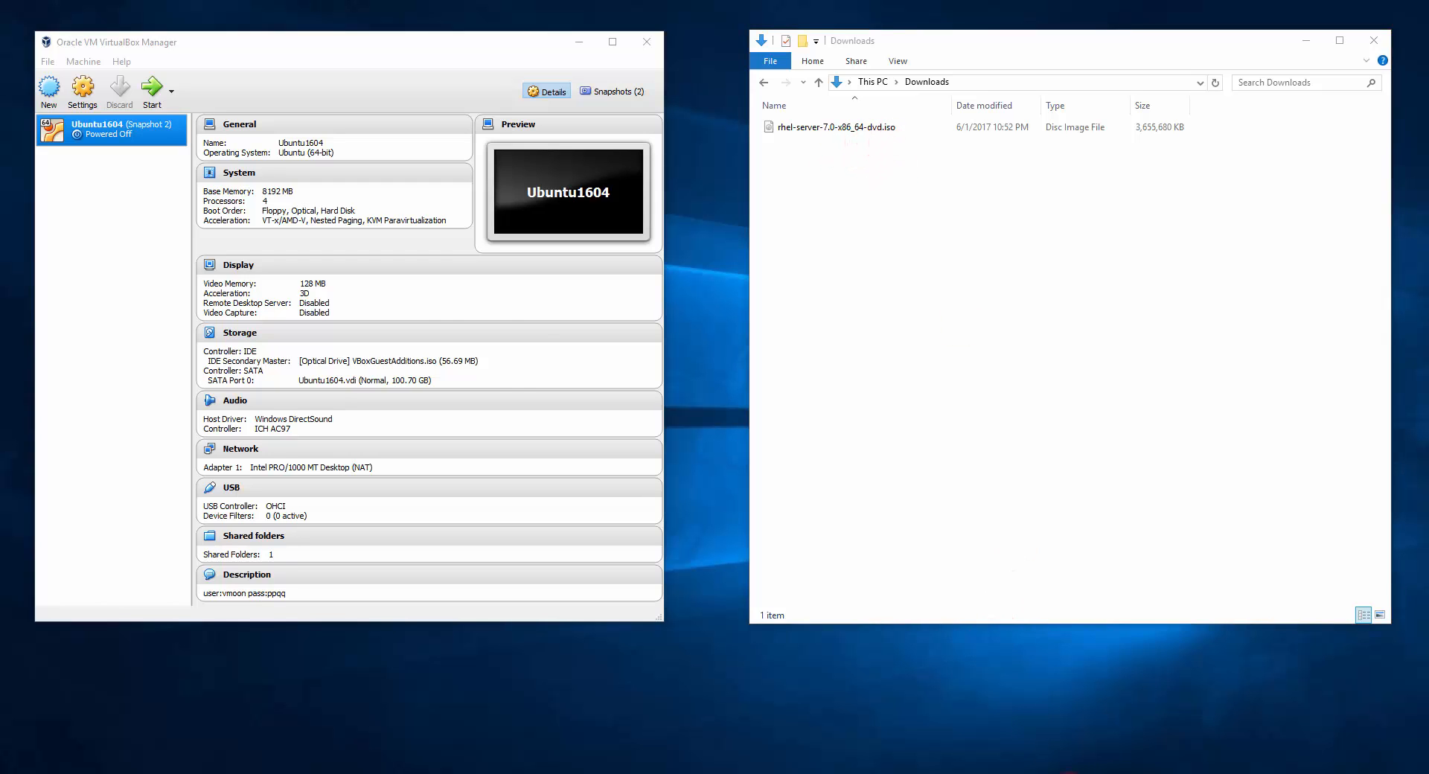
pyautogui.hotkey('ctrl', 'Tab')
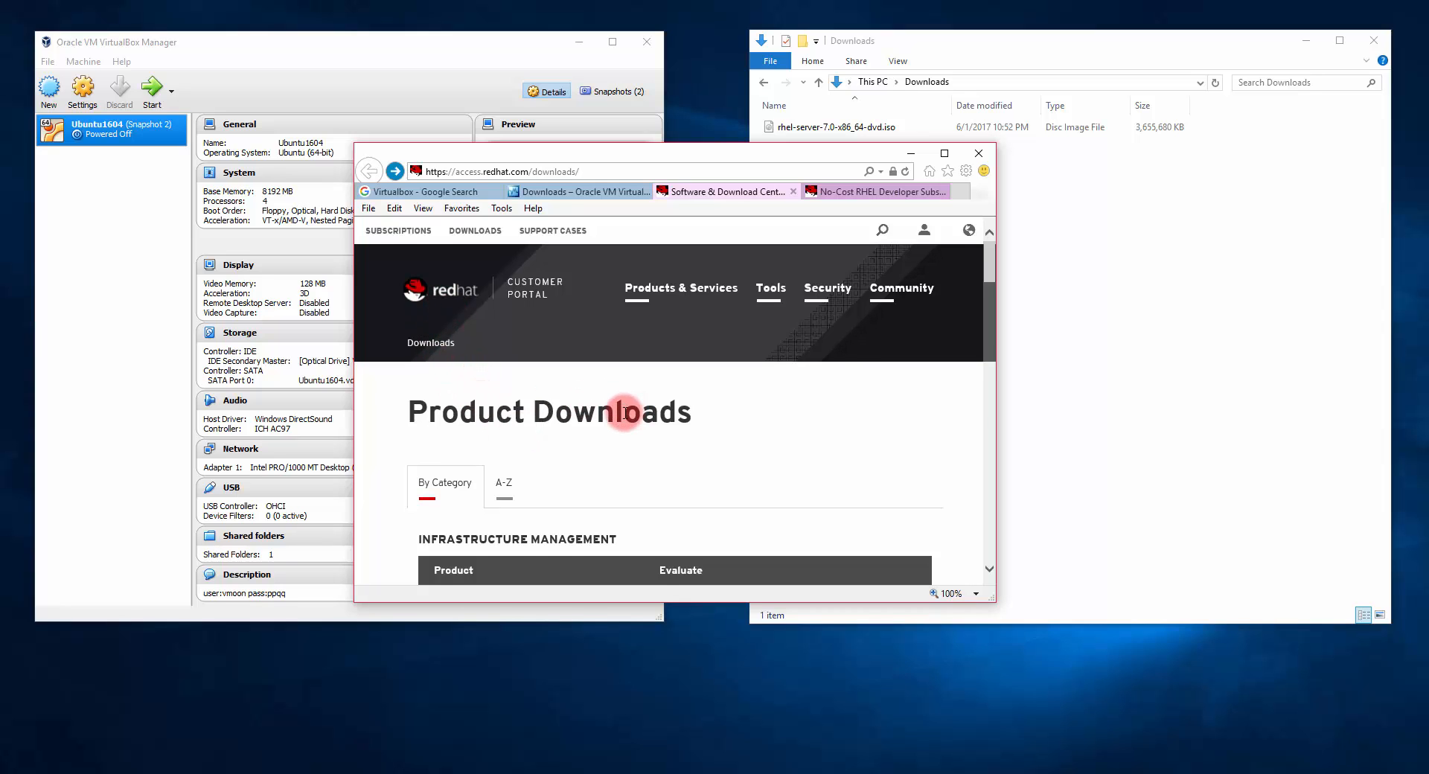
pyautogui.scroll(-1, 629, 409)
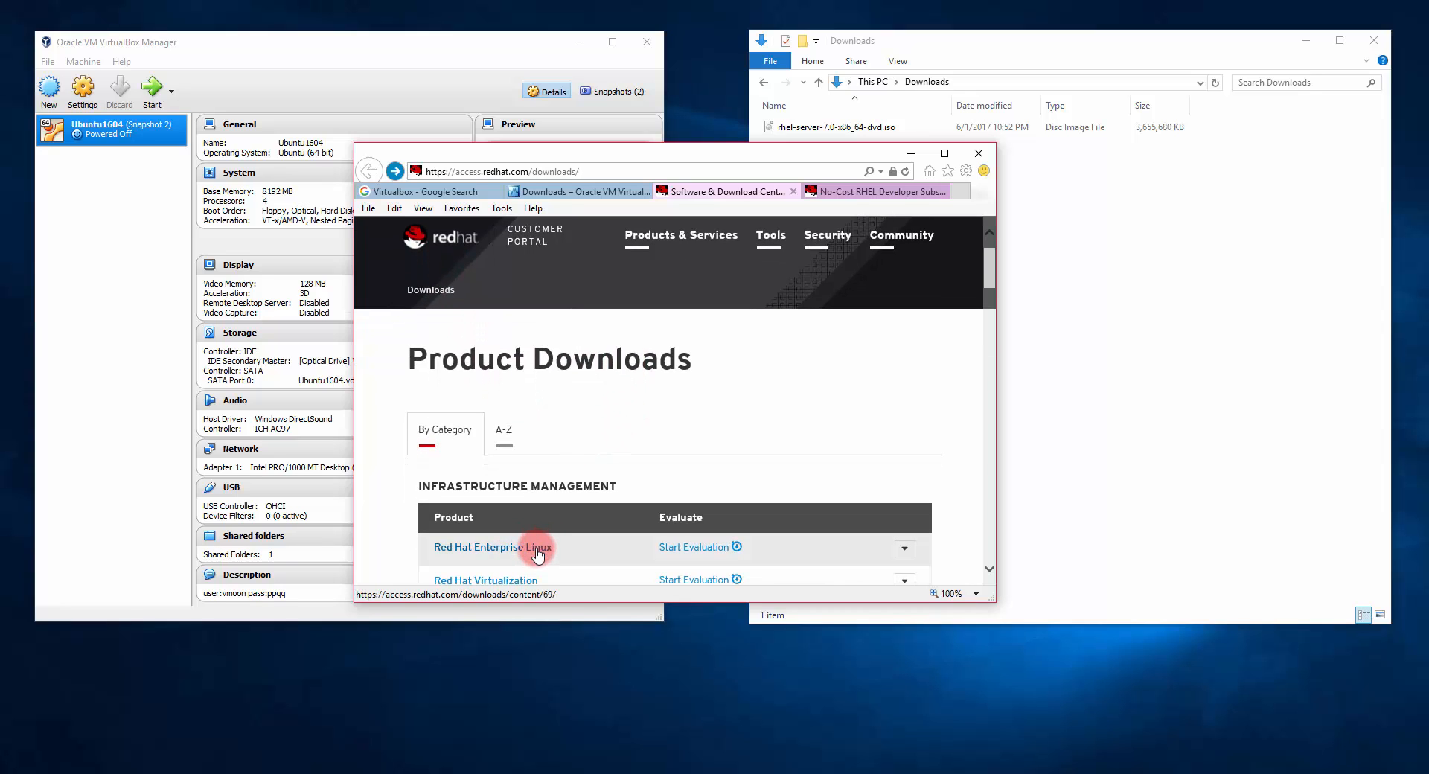
pyautogui.click(874, 191)
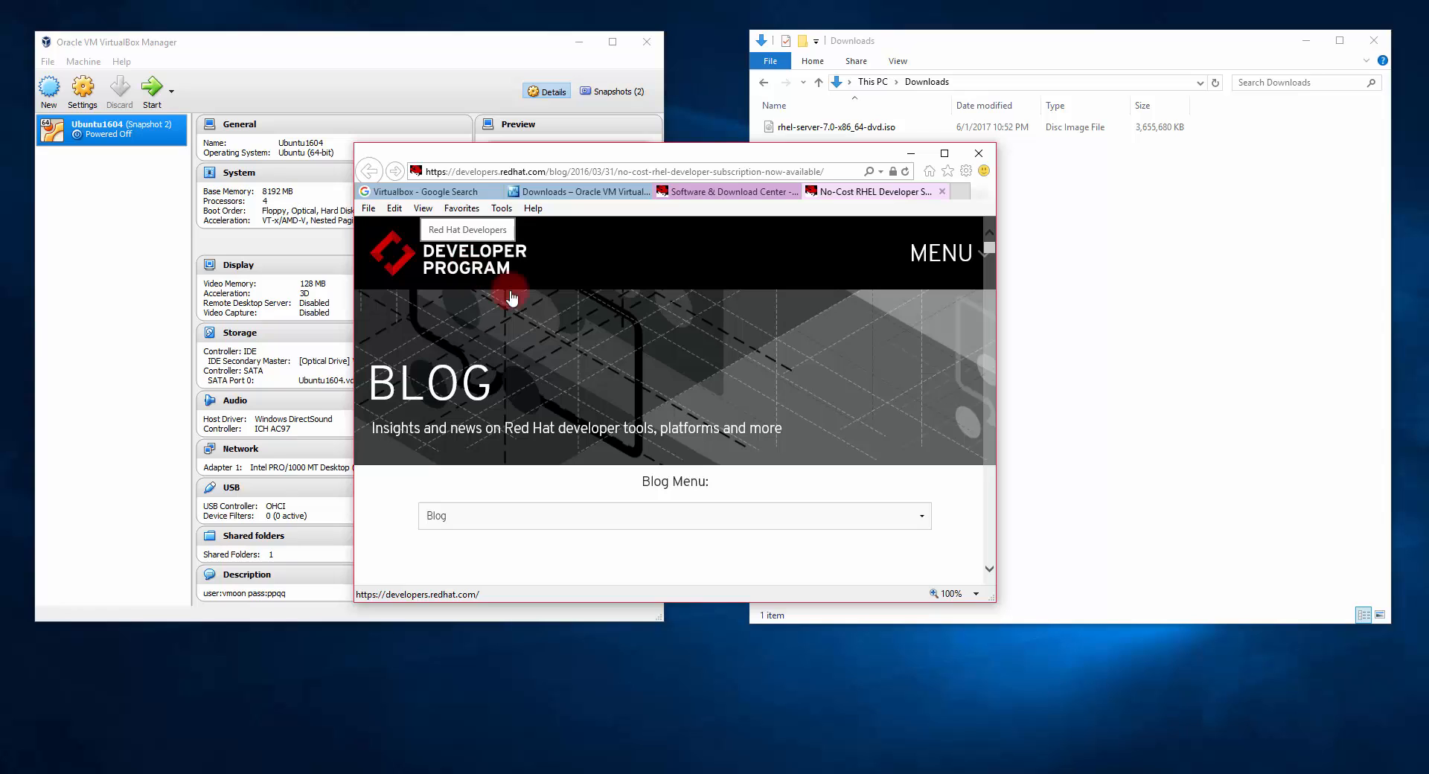
pyautogui.scroll(-2, 742, 430)
pyautogui.scroll(-1, 524, 469)
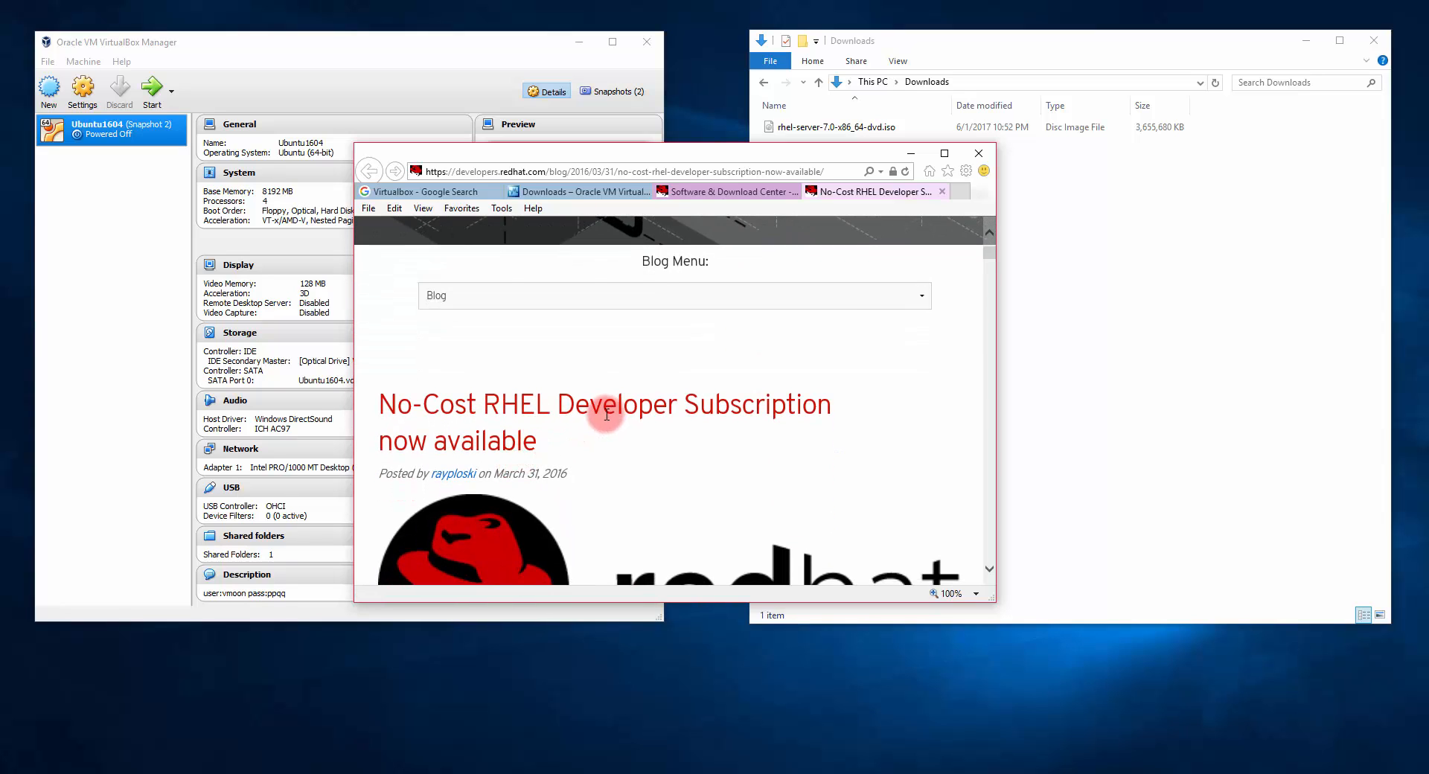
pyautogui.scroll(-5, 606, 415)
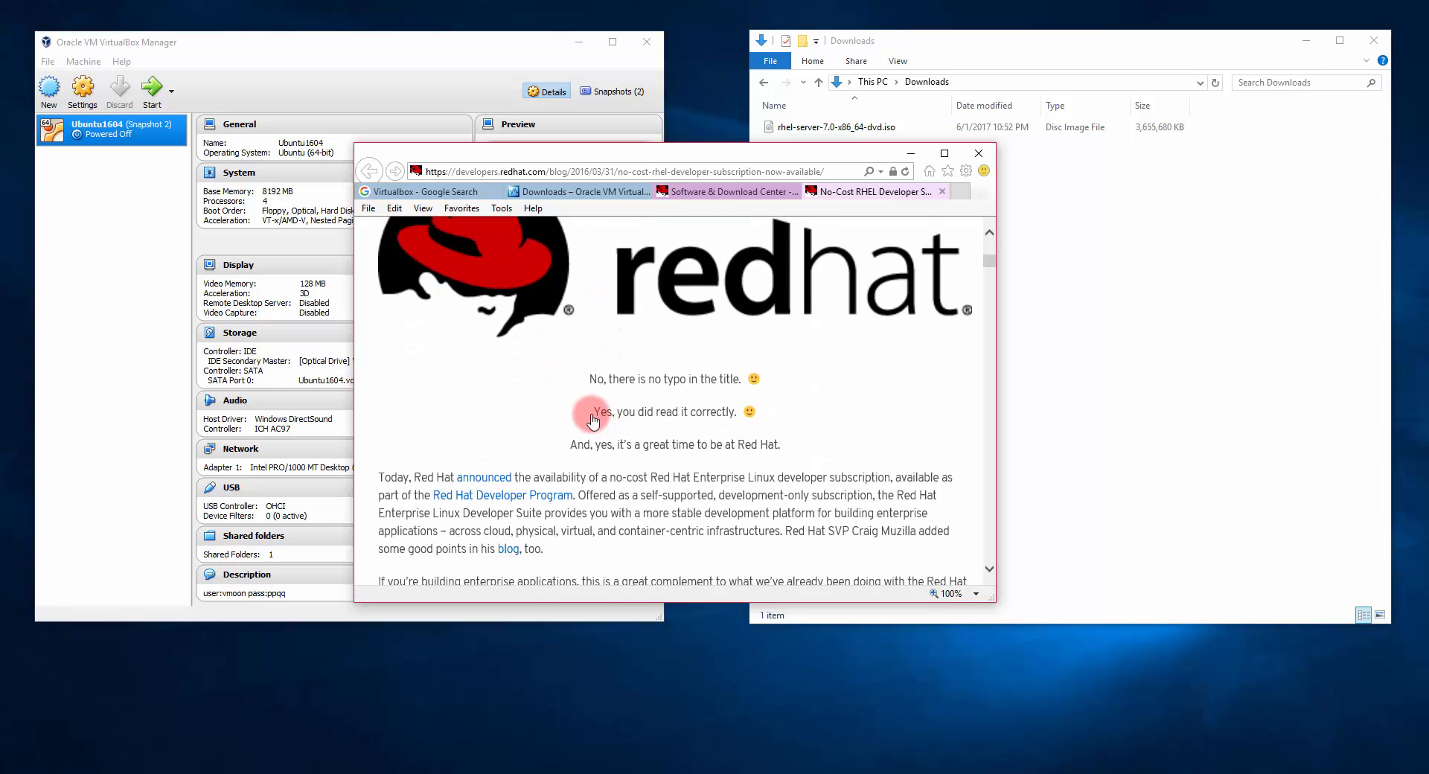
pyautogui.scroll(8, 593, 421)
pyautogui.click(737, 191)
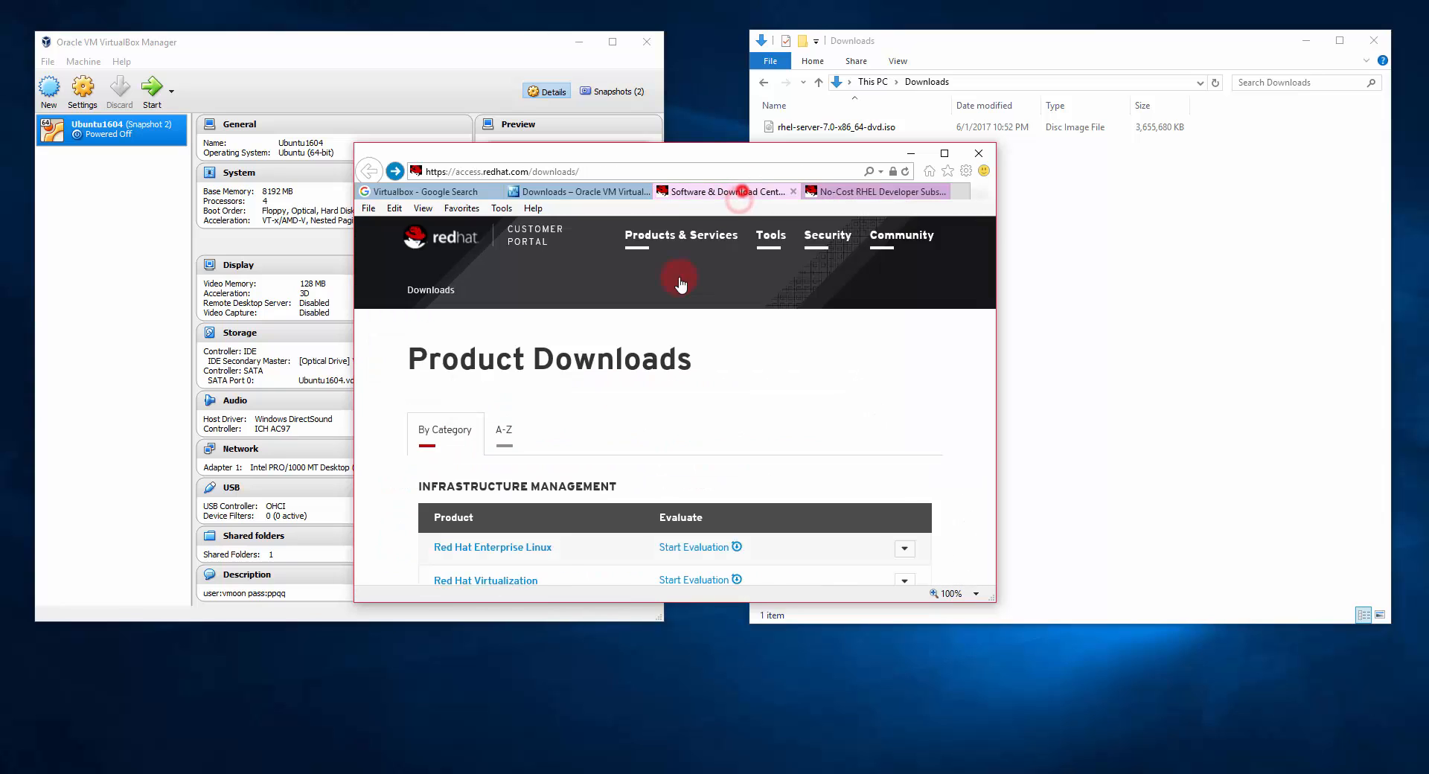
pyautogui.click(501, 555)
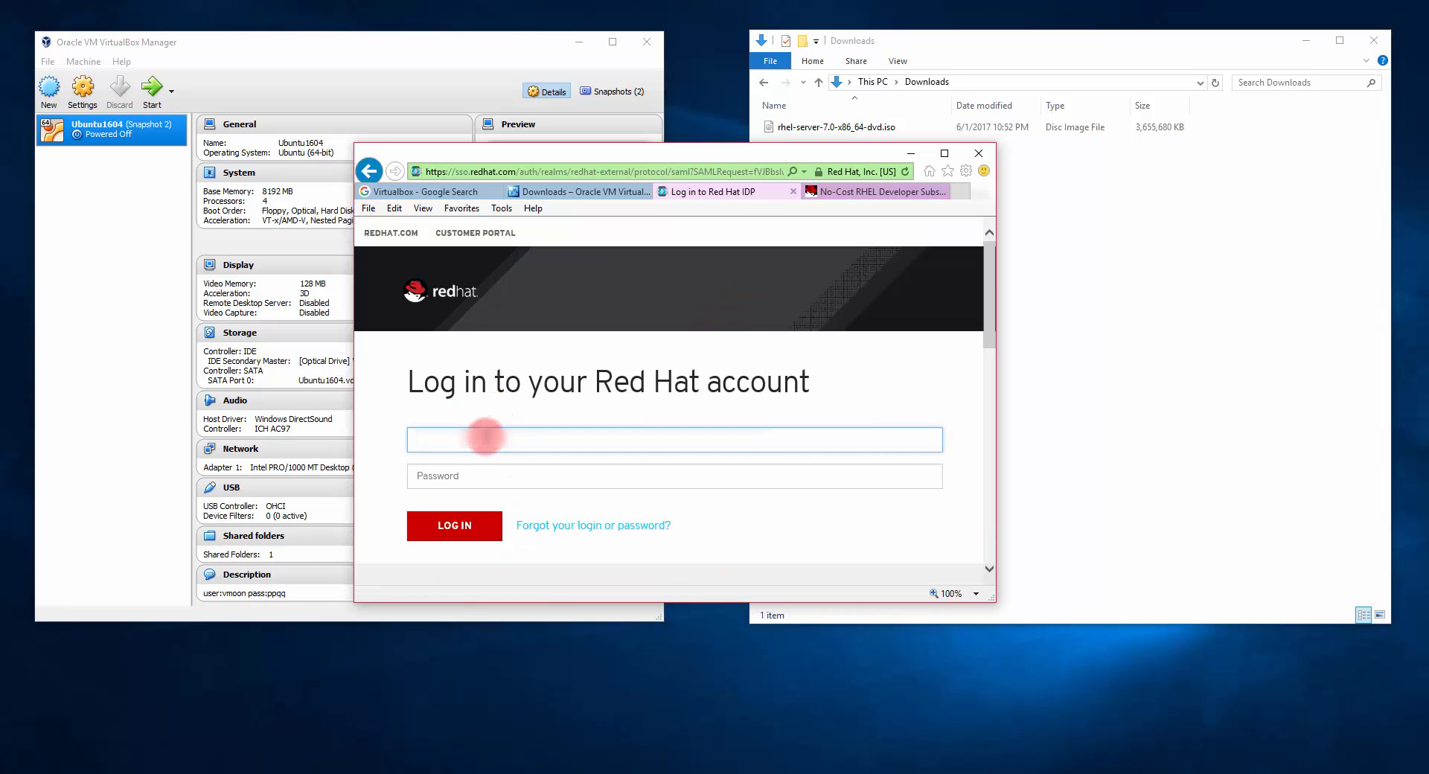
# Step: Log in with the Red Hat account username and password, and let the browser save the password
pyautogui.write('...')
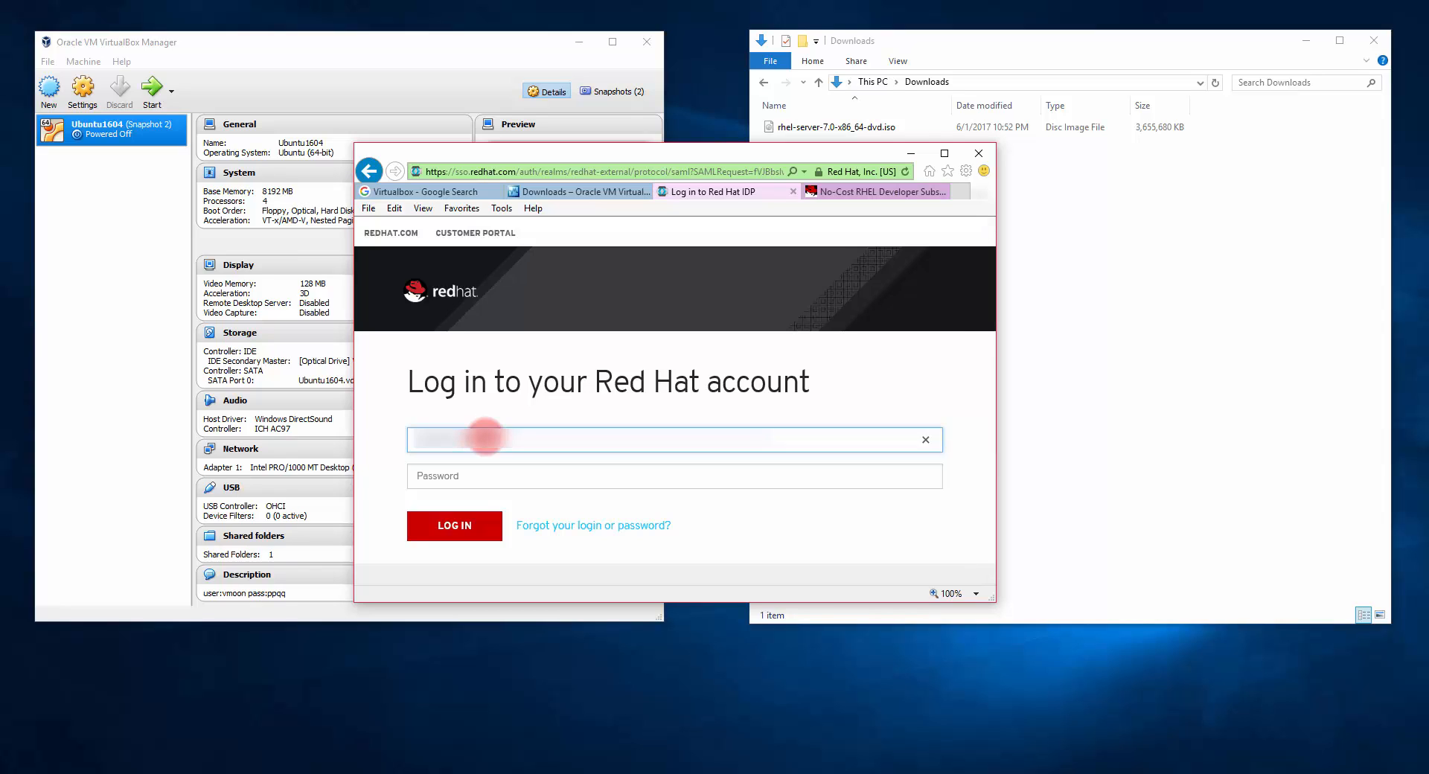
pyautogui.press('Tab')
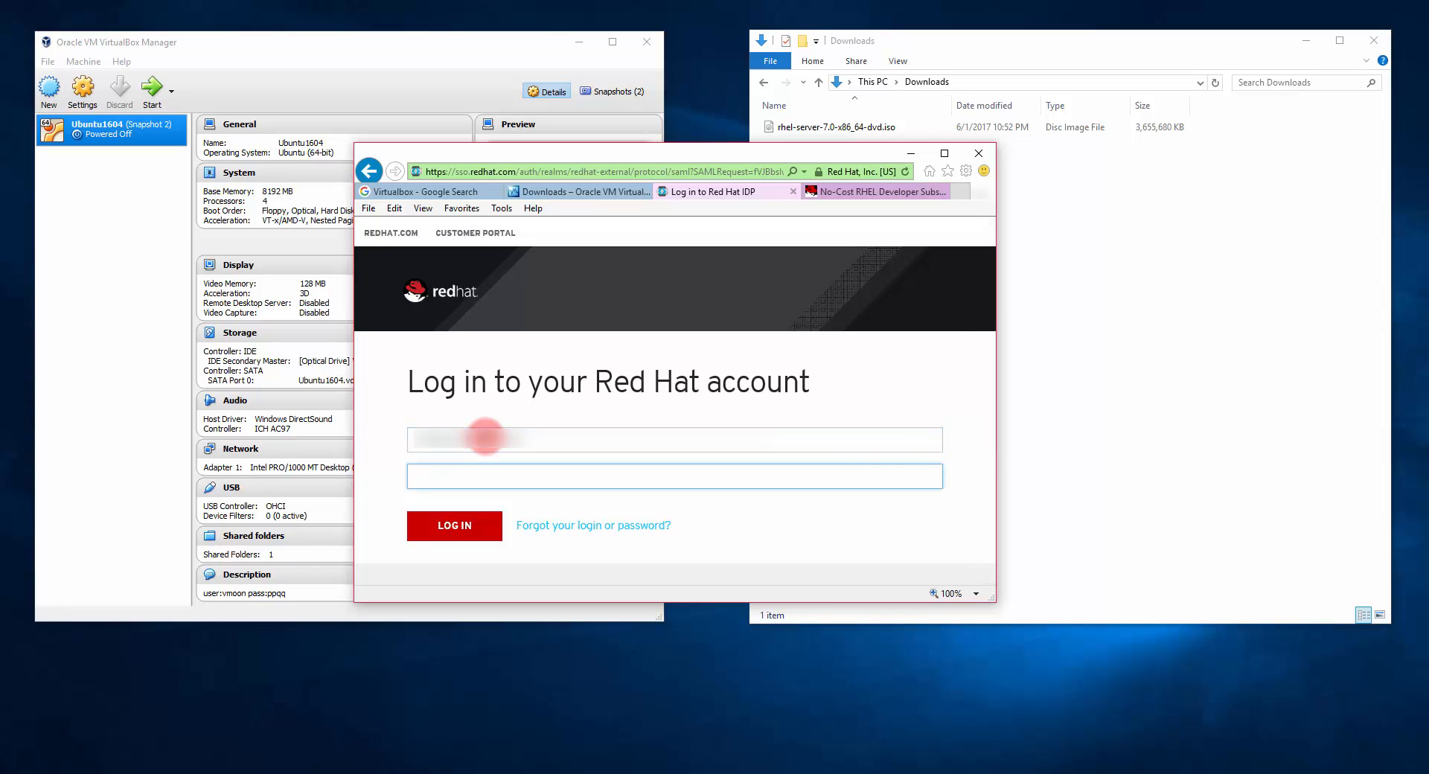
pyautogui.write('•••••••••••••')
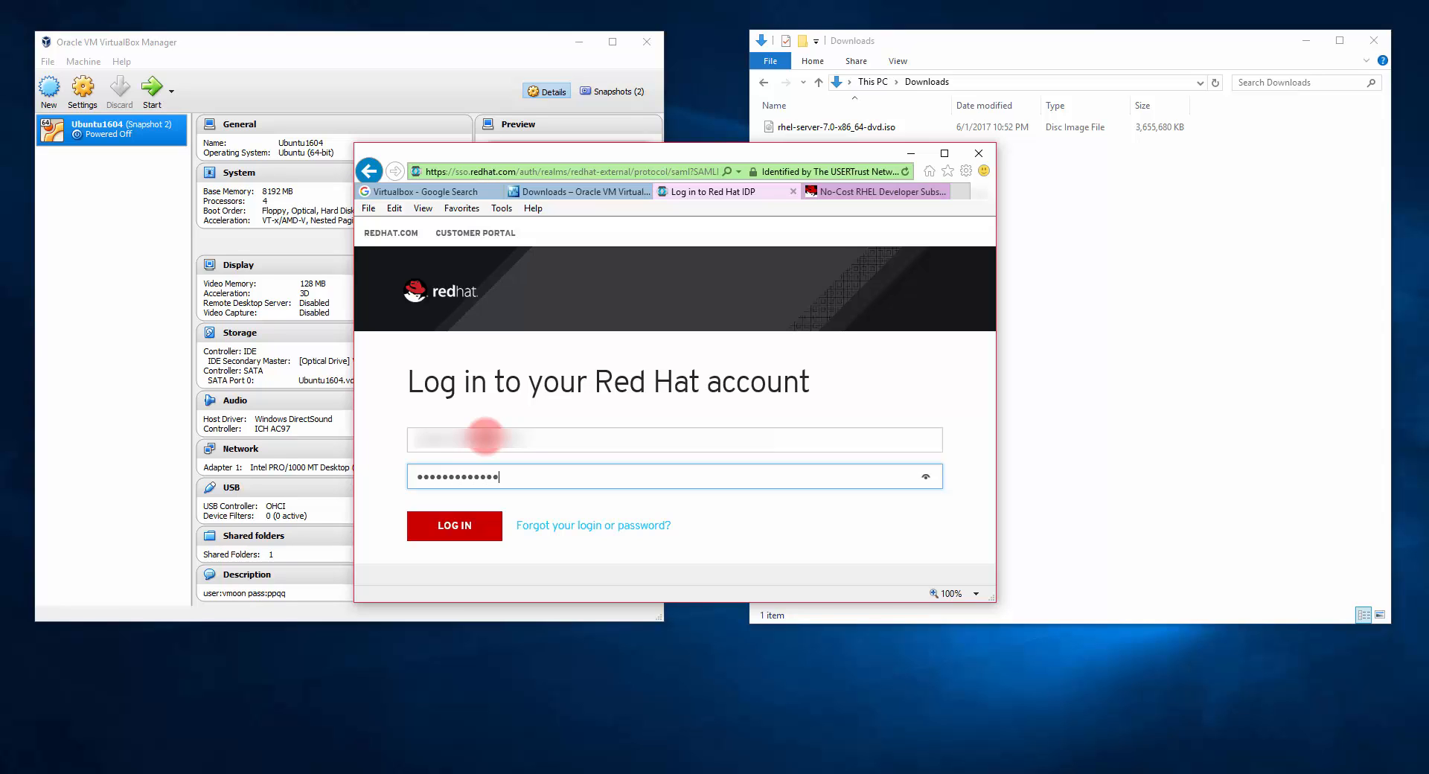
pyautogui.write('•••')
pyautogui.click(490, 521)
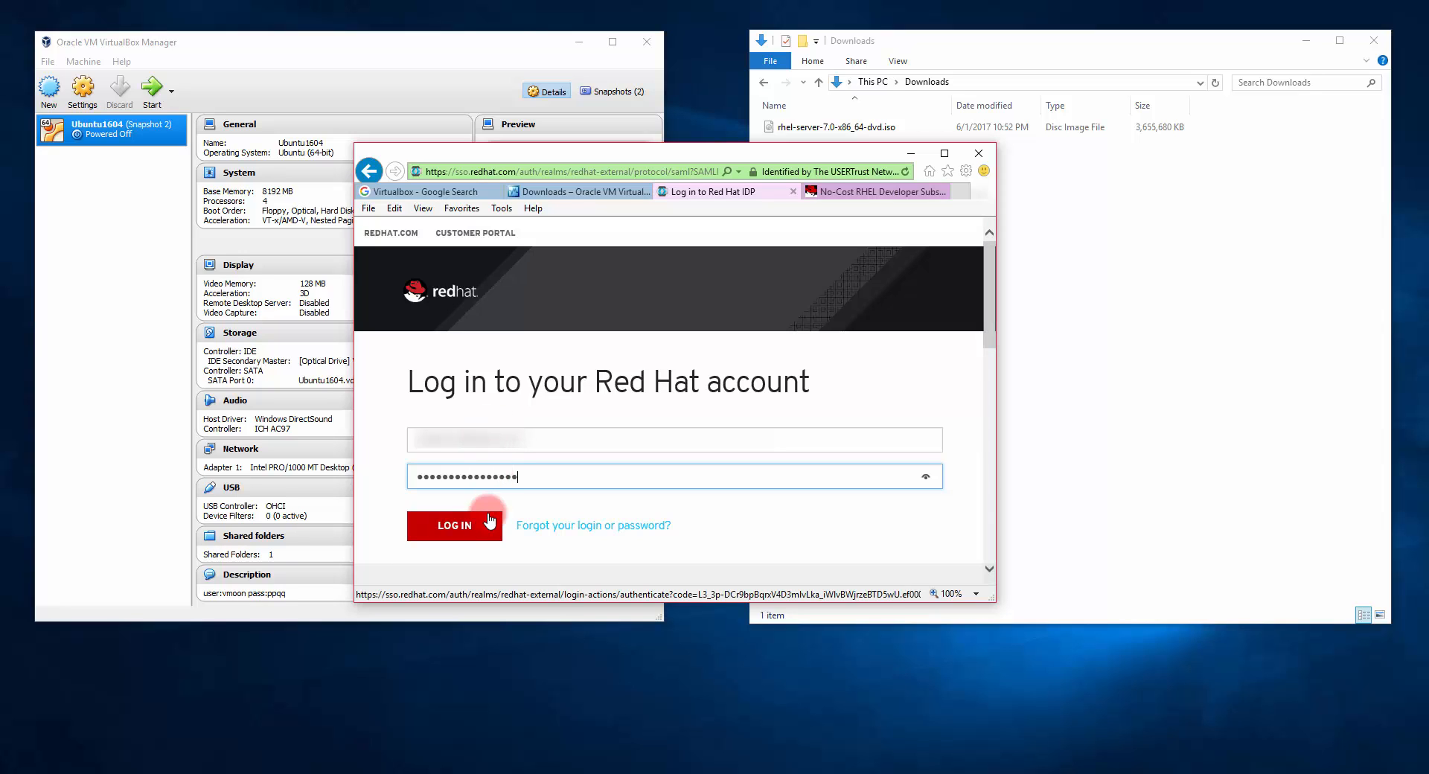
pyautogui.click(488, 527)
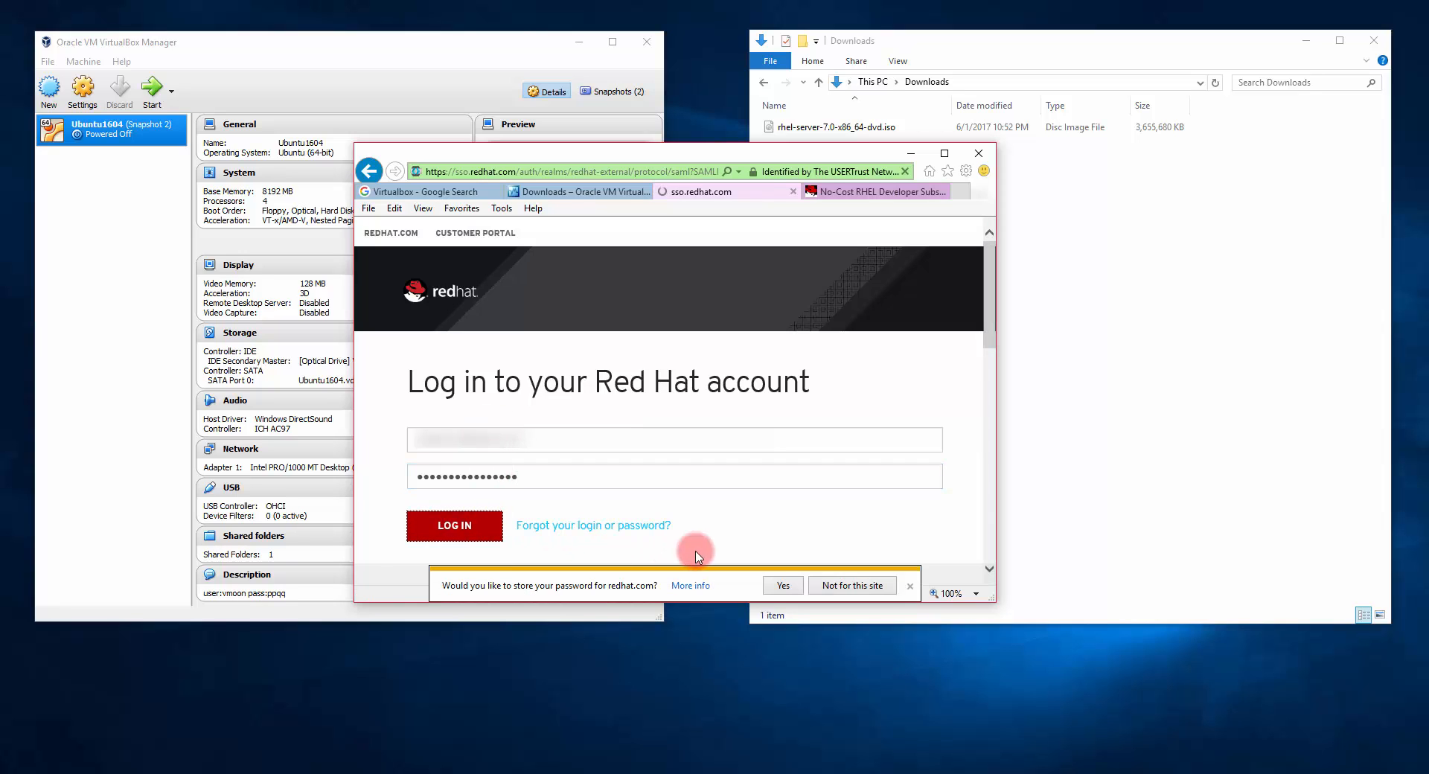
pyautogui.click(778, 588)
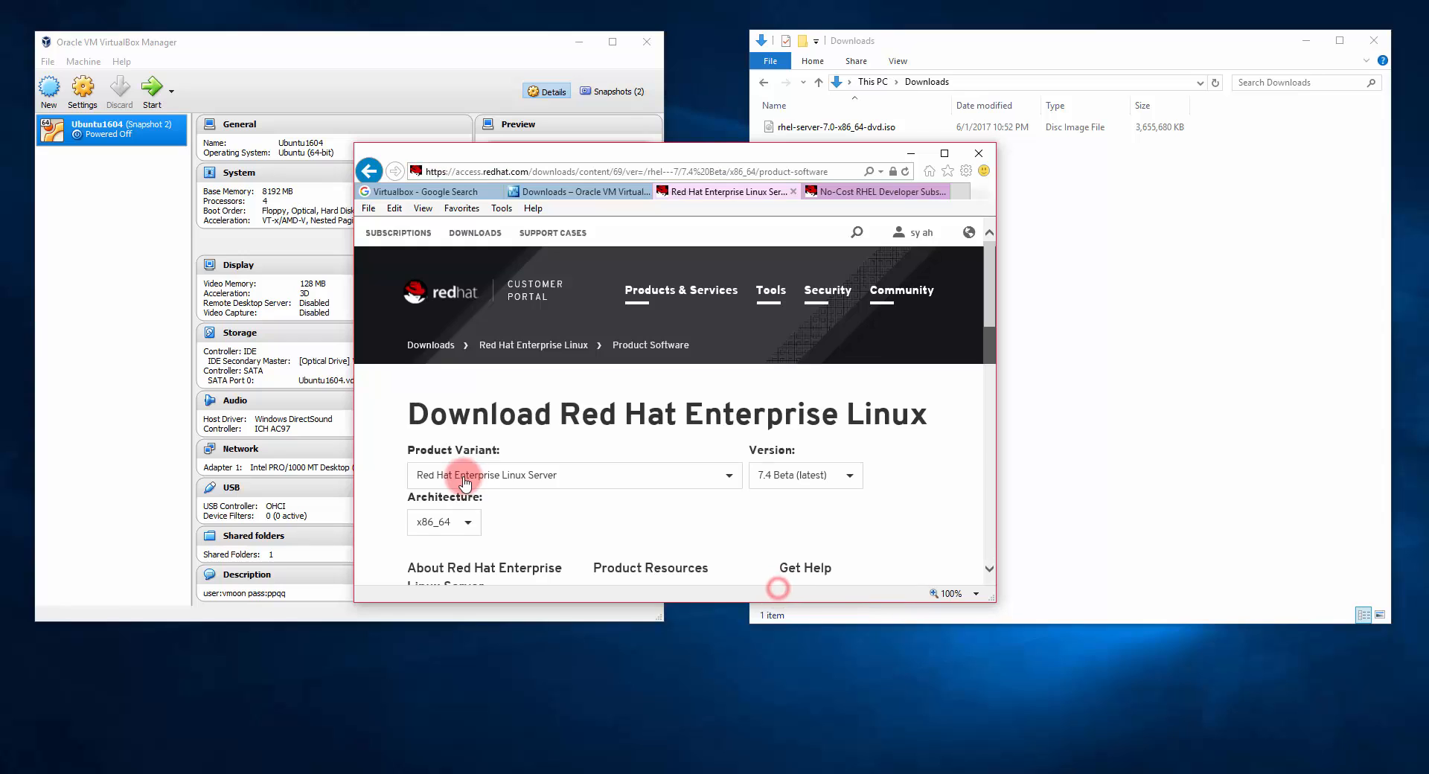
# Step: Switch the version to 7.0, download the RHEL 7.0 Binary DVD, and minimize the browser
pyautogui.click(849, 474)
pyautogui.scroll(-2, 803, 551)
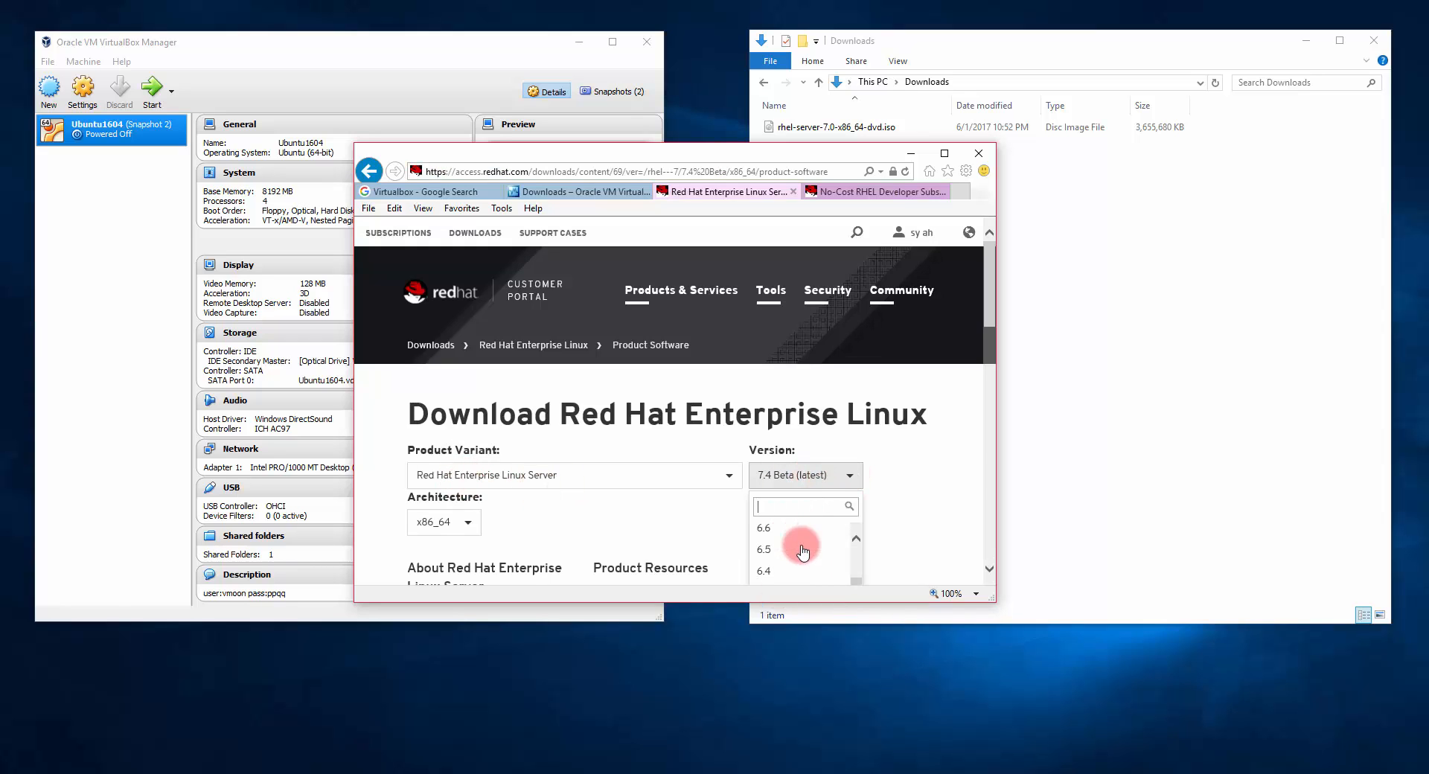
pyautogui.scroll(2, 802, 550)
pyautogui.click(782, 528)
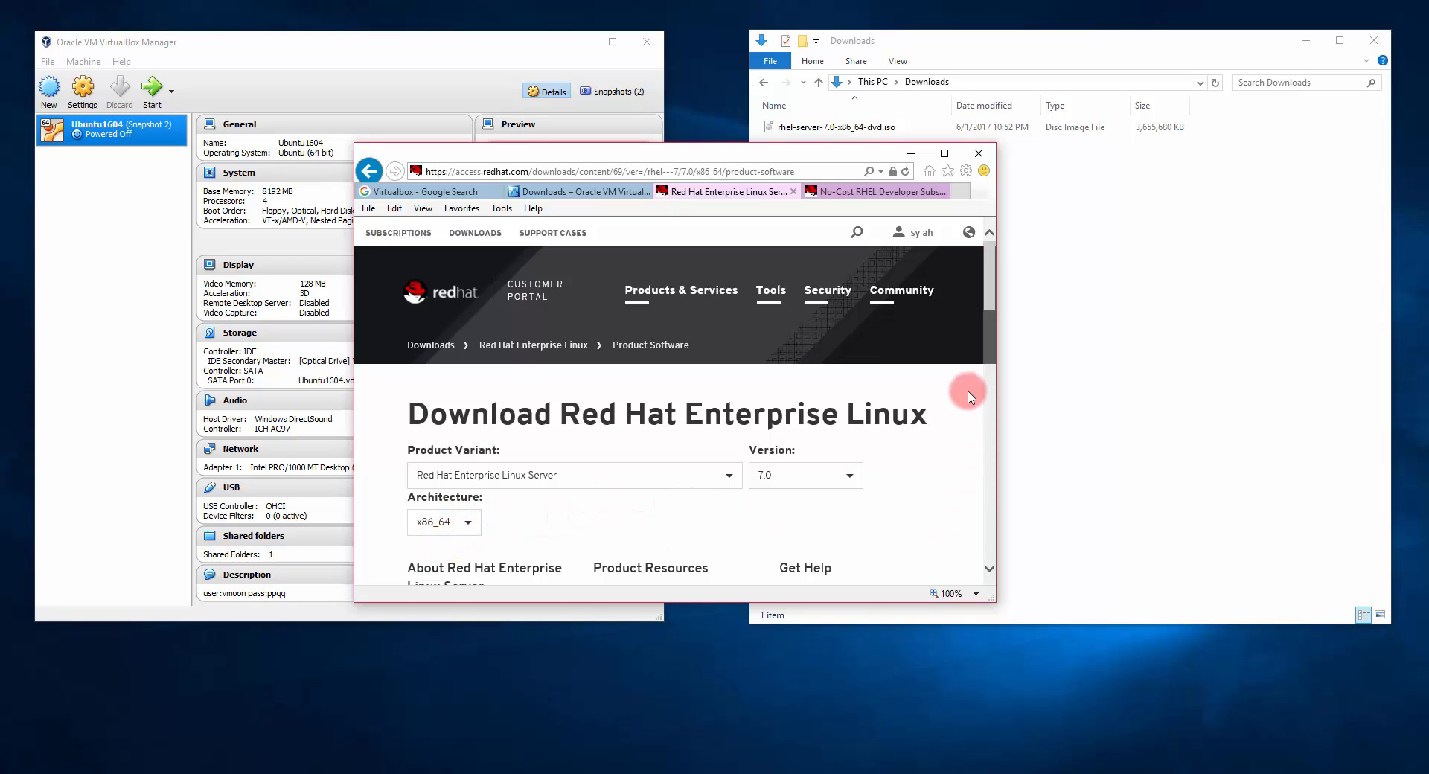
pyautogui.moveTo(986, 304); pyautogui.dragTo(989, 323)
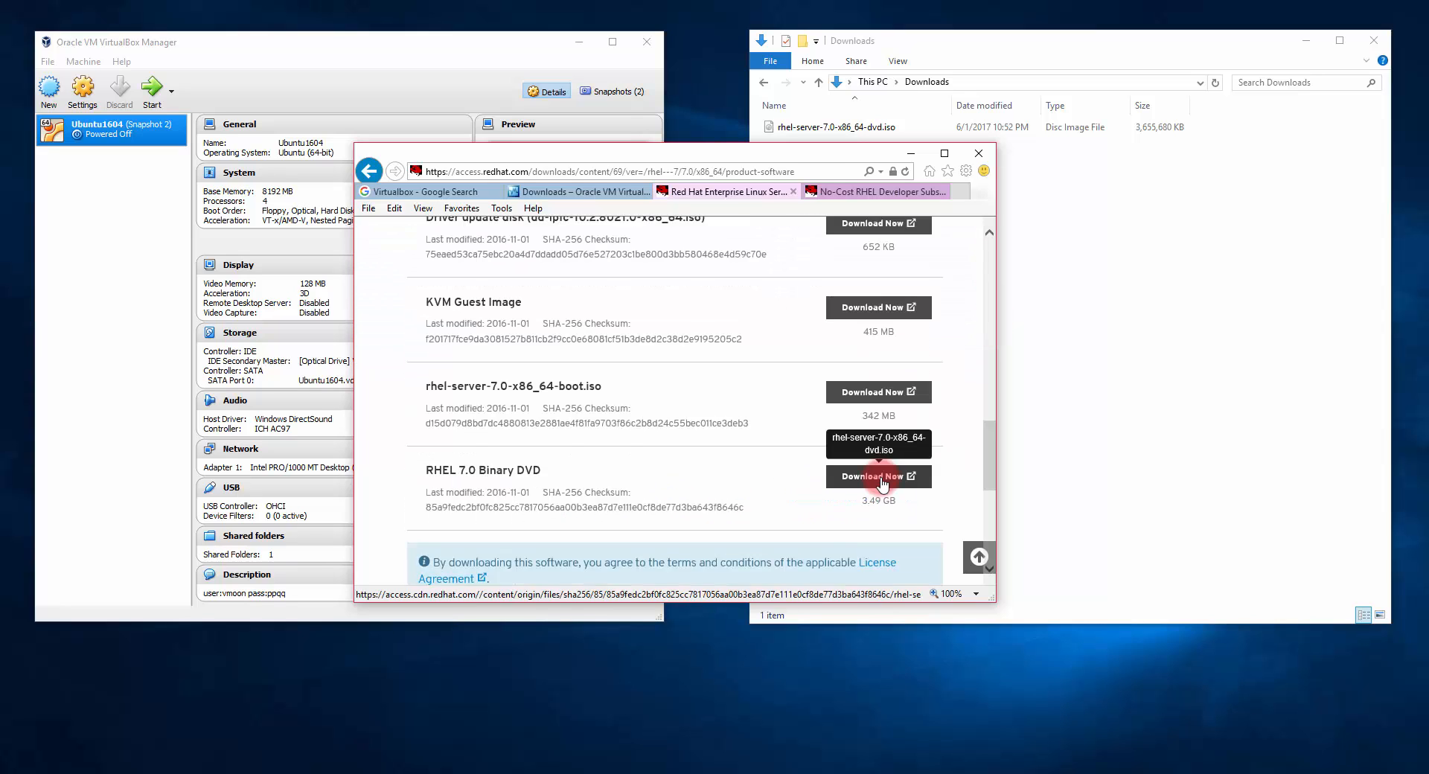
pyautogui.click(878, 478)
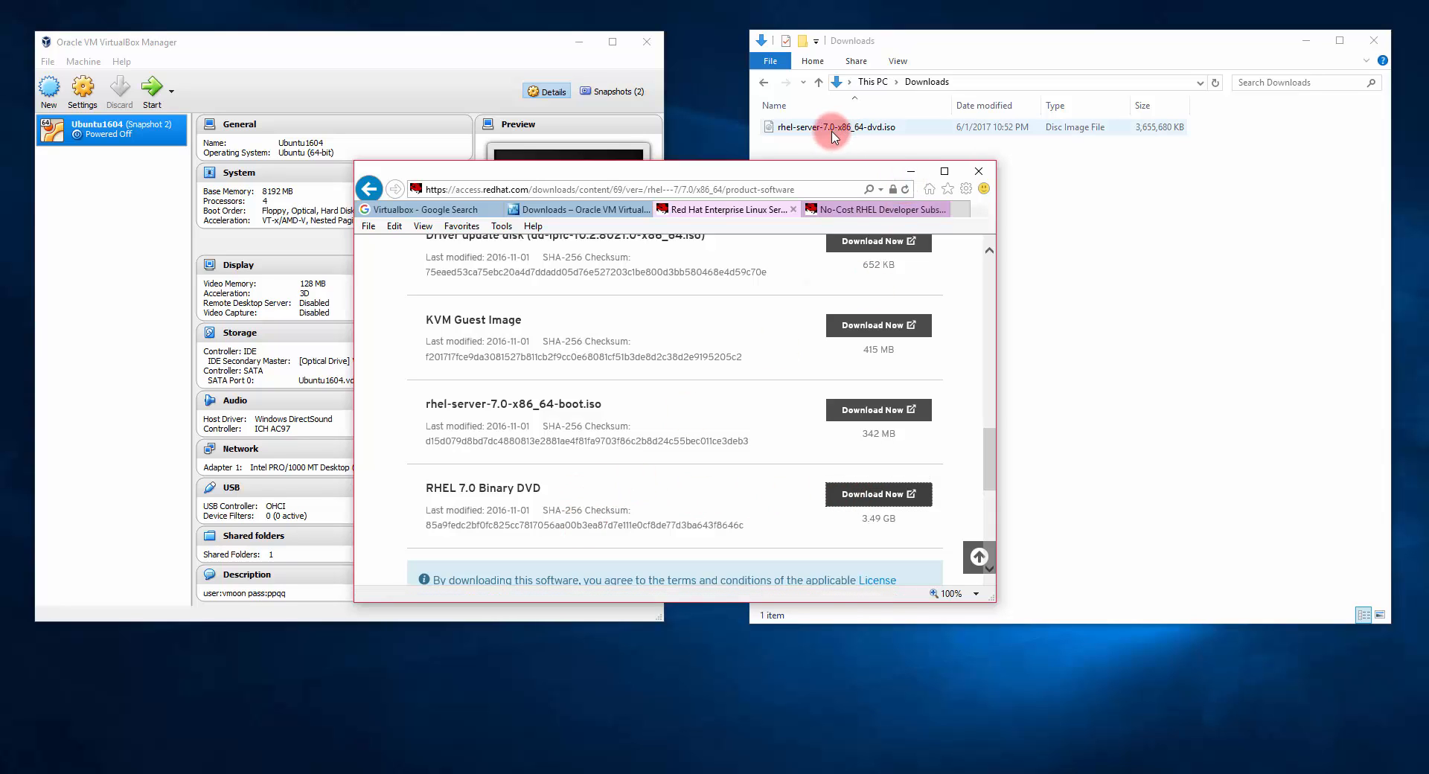
pyautogui.click(910, 170)
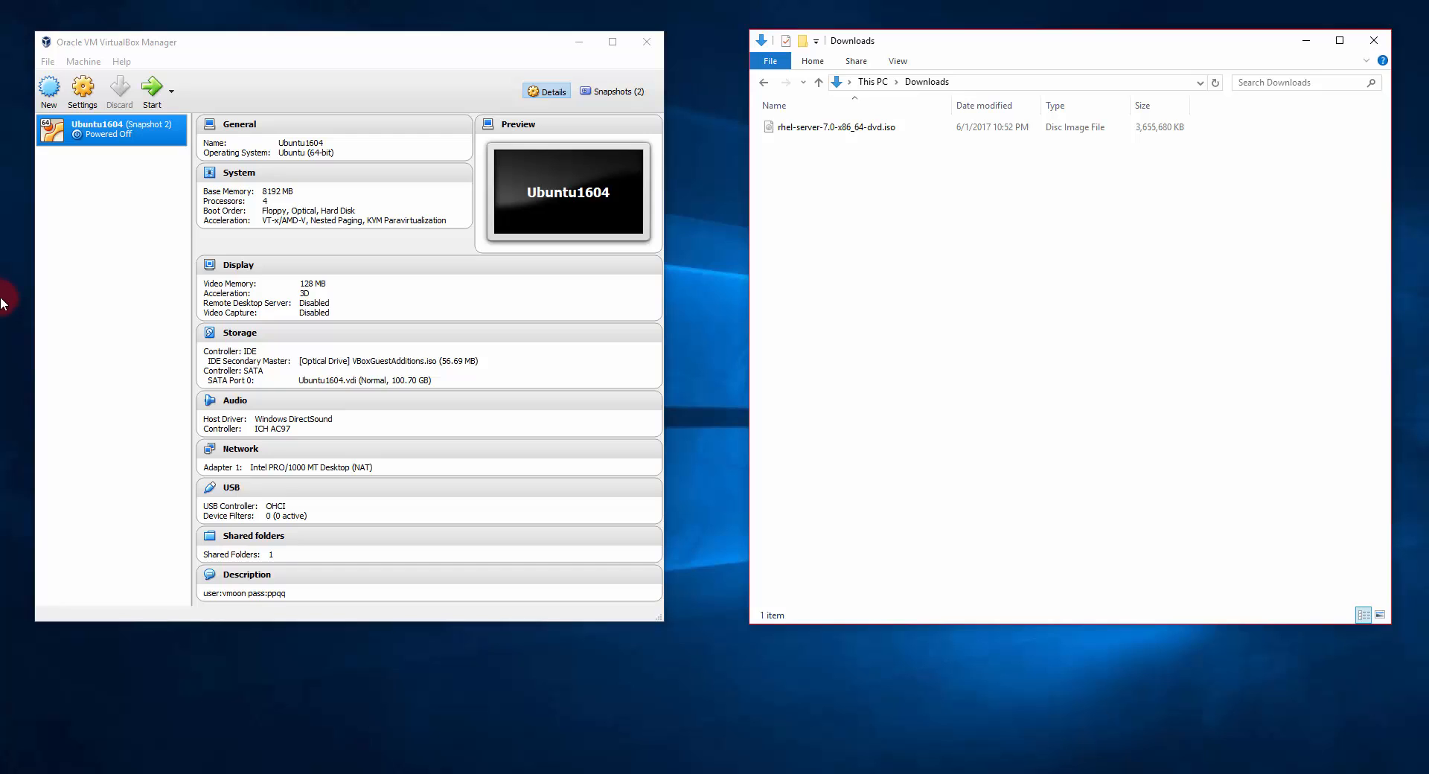
# Step: Start a new virtual machine named 'Red…' and give it 8192 MB of memory
pyautogui.click(49, 90)
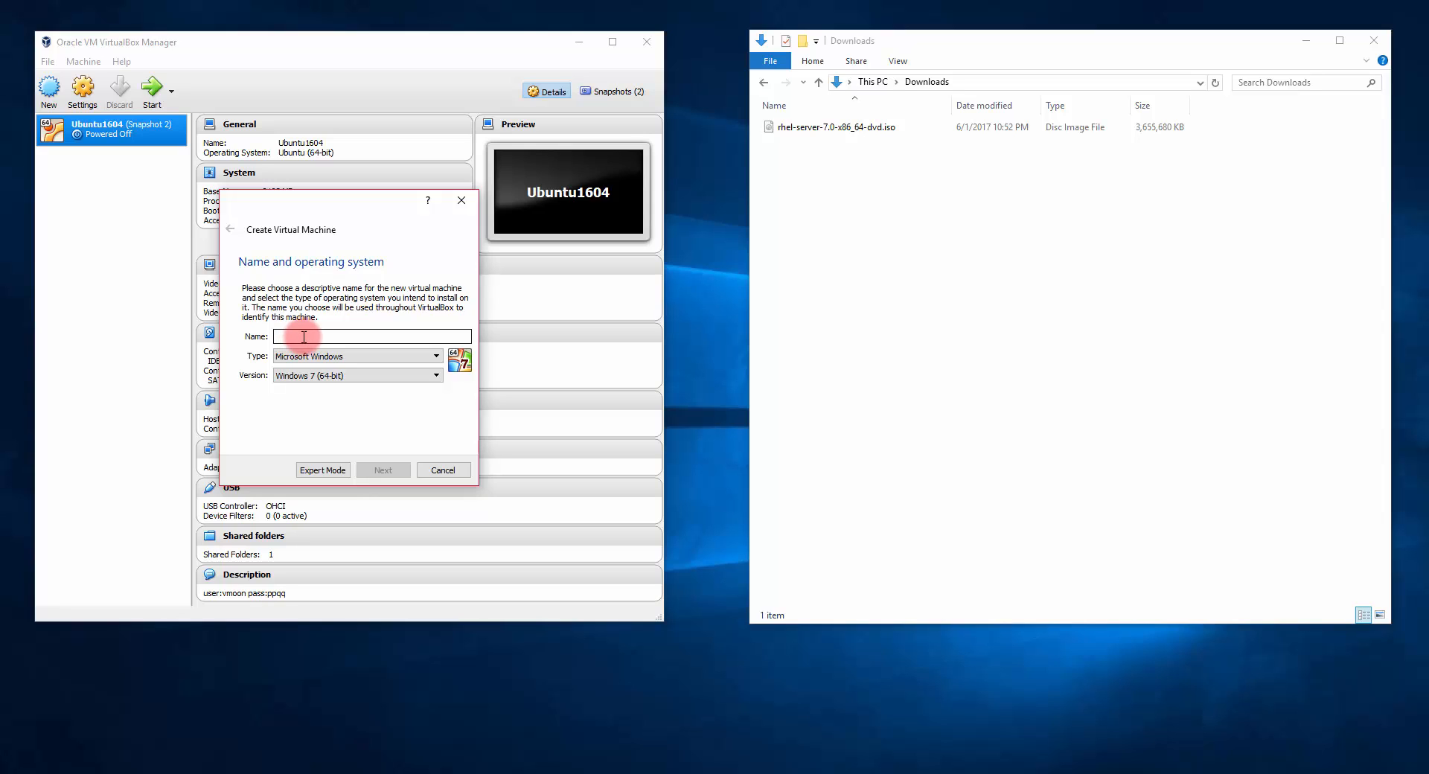
pyautogui.write('RedHat70')
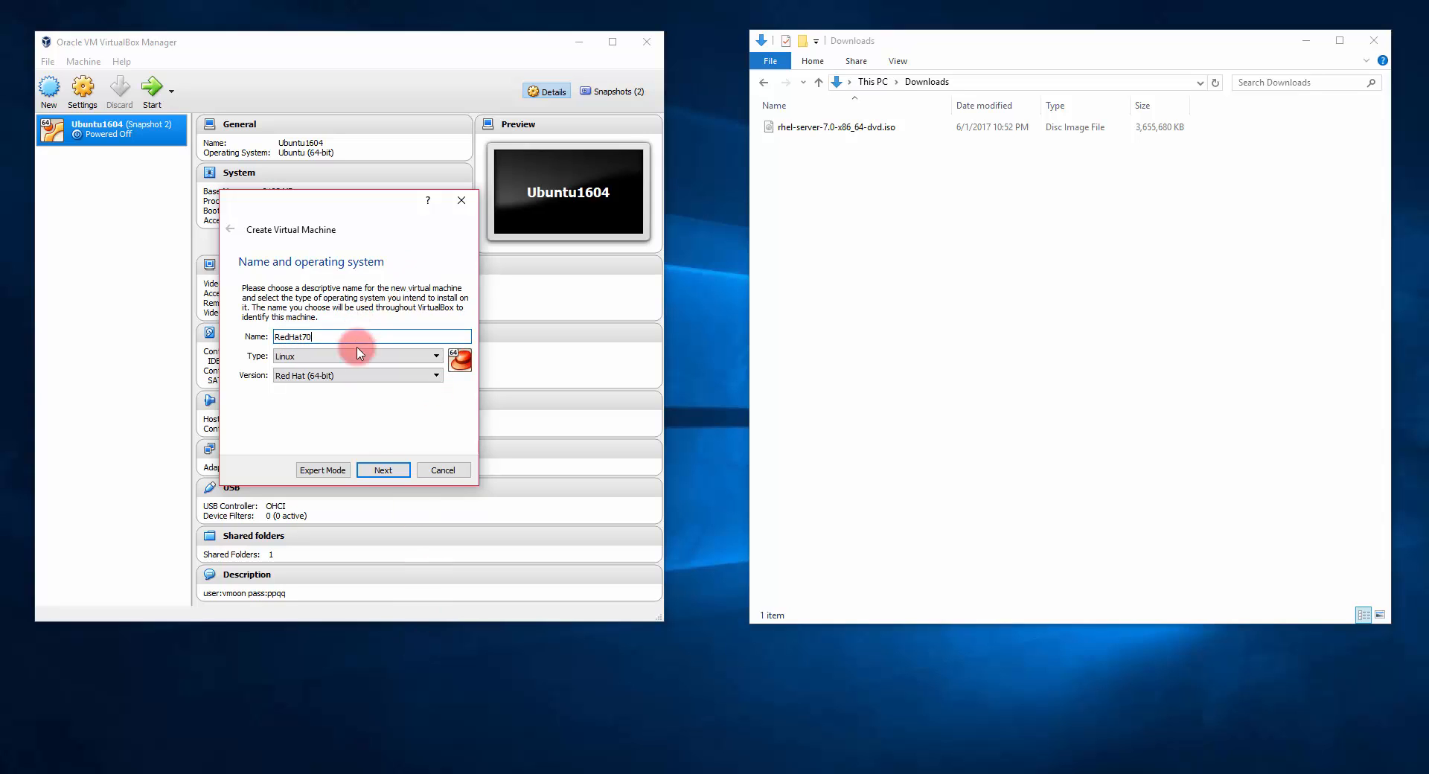
pyautogui.click(370, 472)
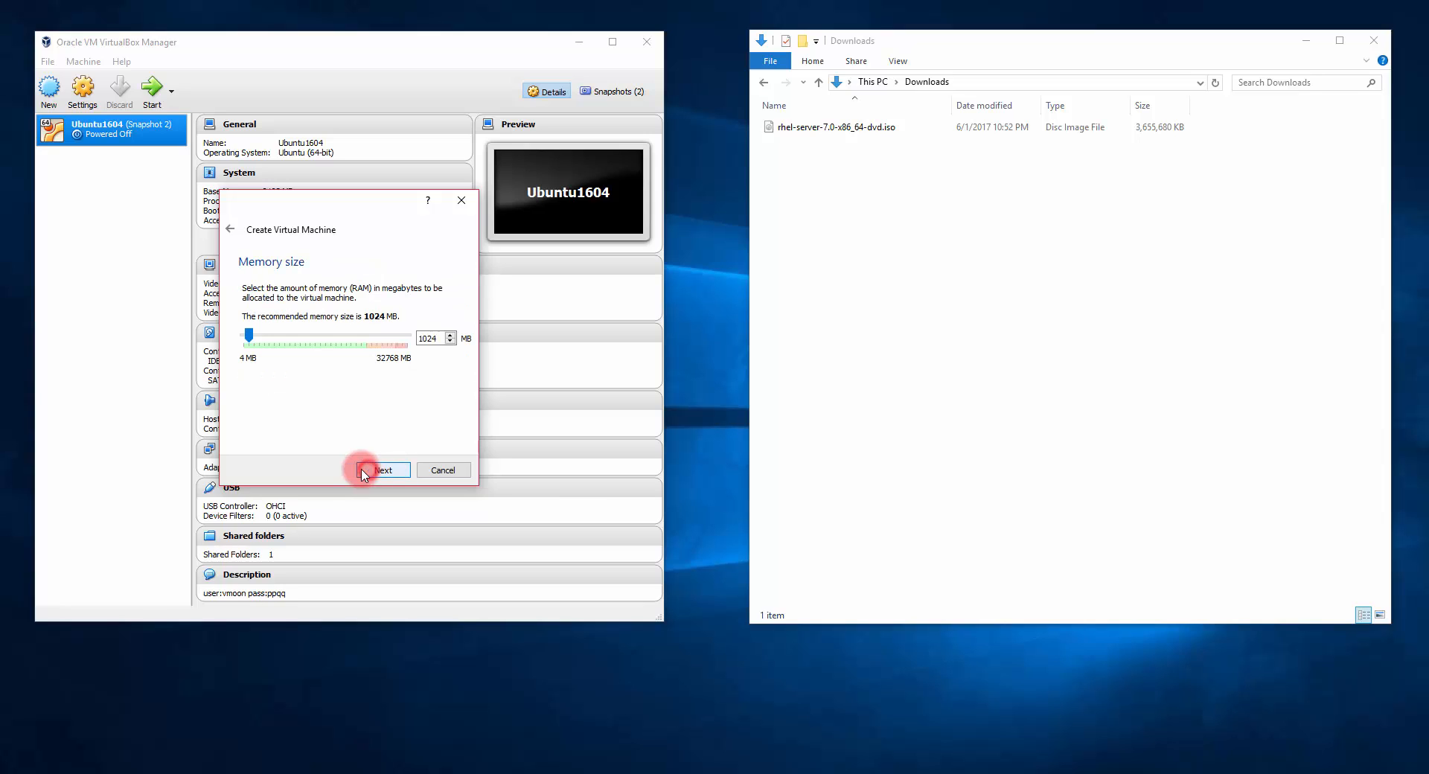
pyautogui.click(251, 335)
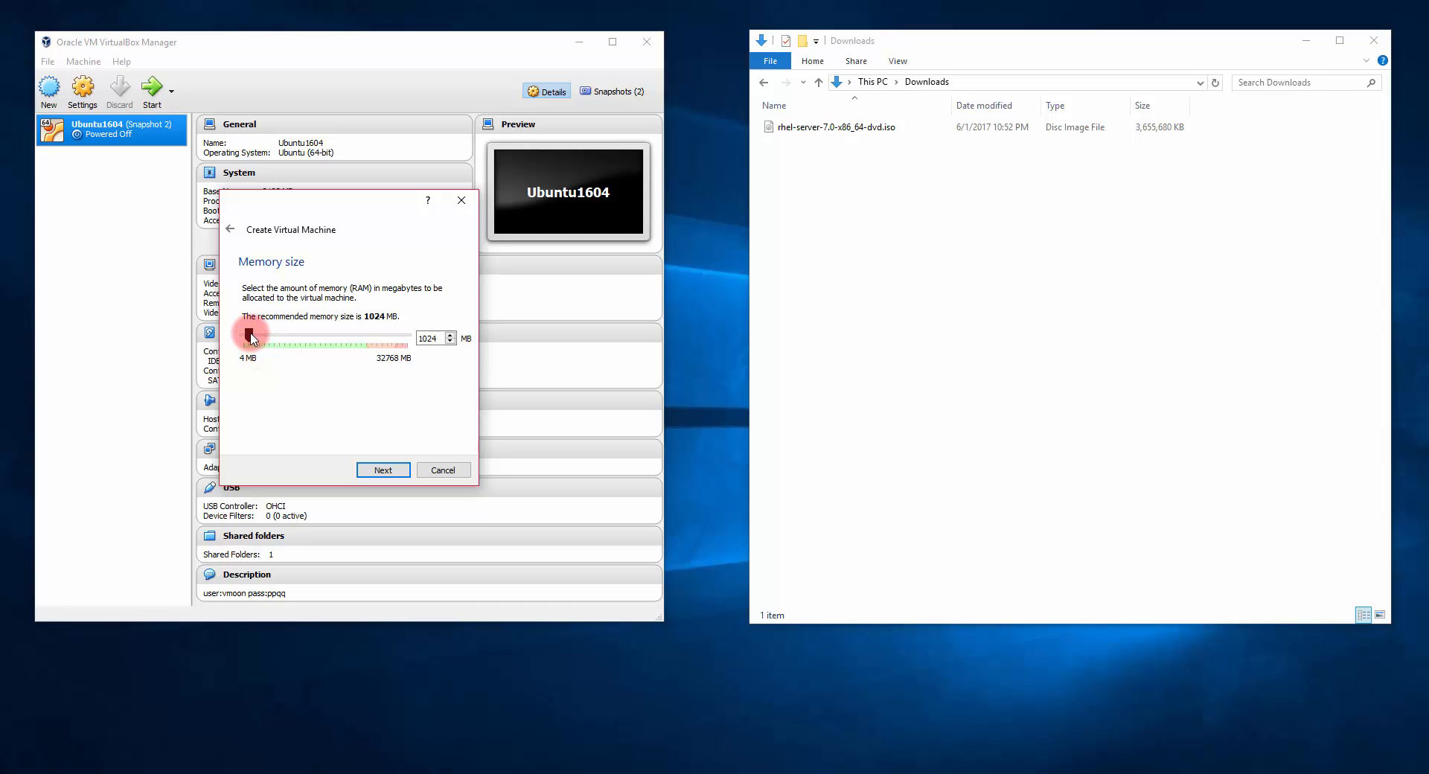
pyautogui.moveTo(250, 338); pyautogui.dragTo(284, 336)
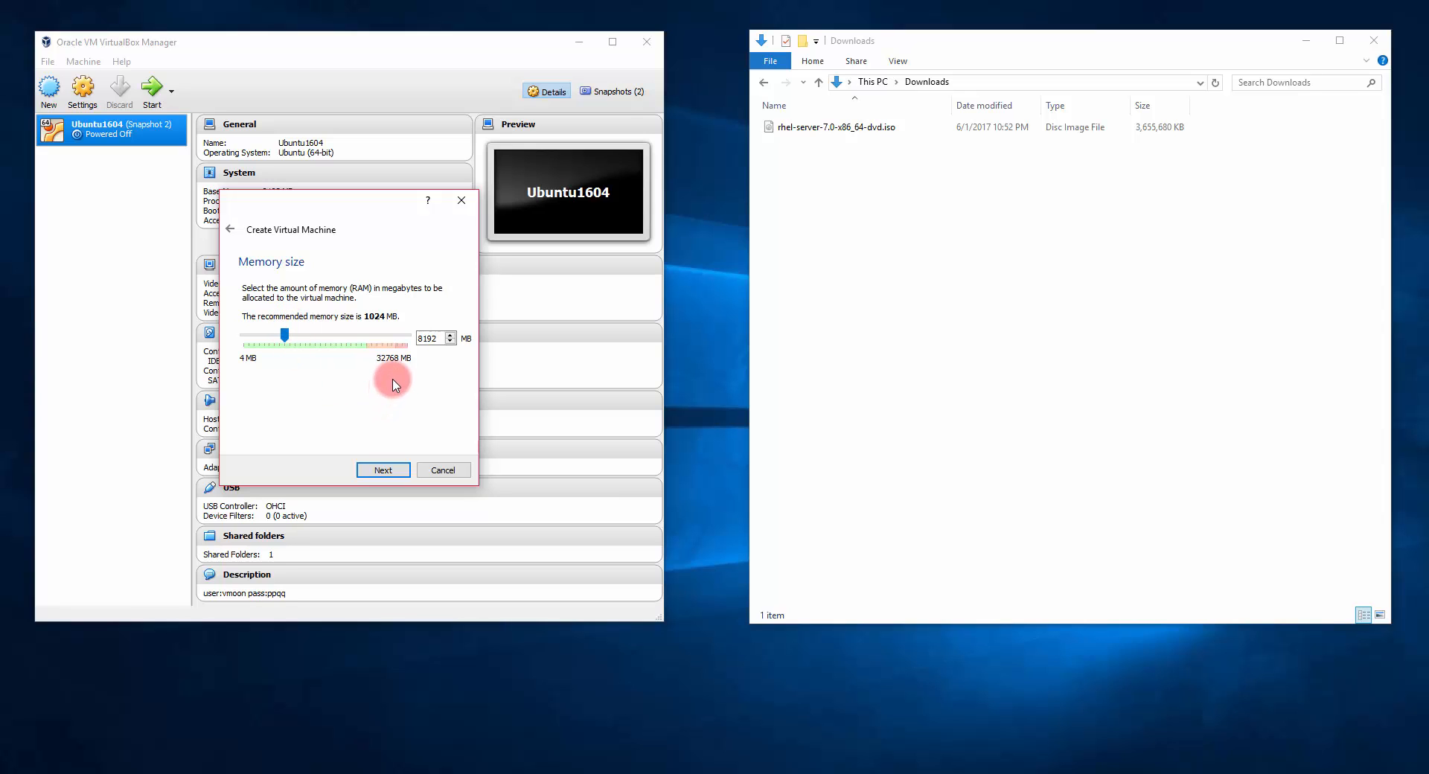
pyautogui.click(383, 470)
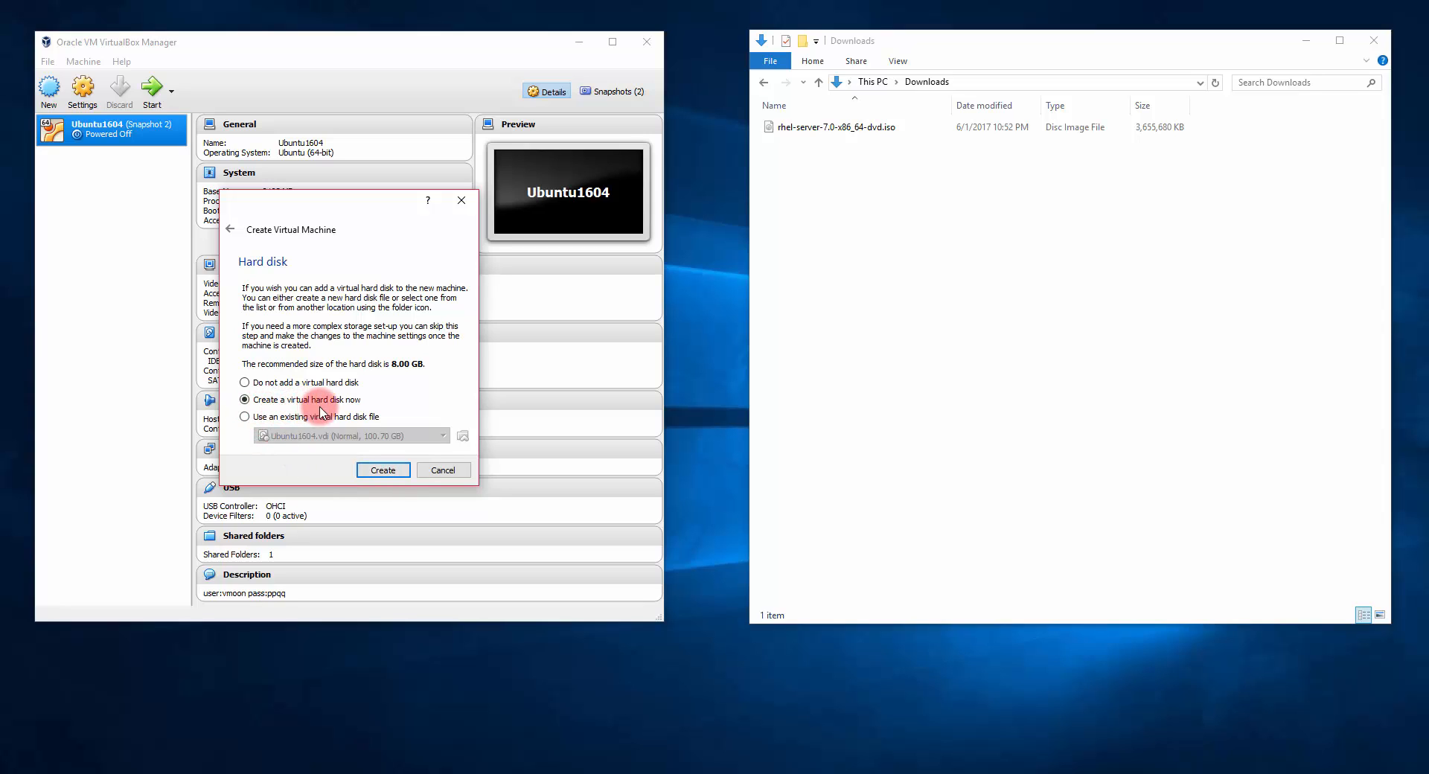
# Step: Create a dynamically allocated 125 GB VDI disk named RedHat70, finishing the RedHat70 machine
pyautogui.click(383, 470)
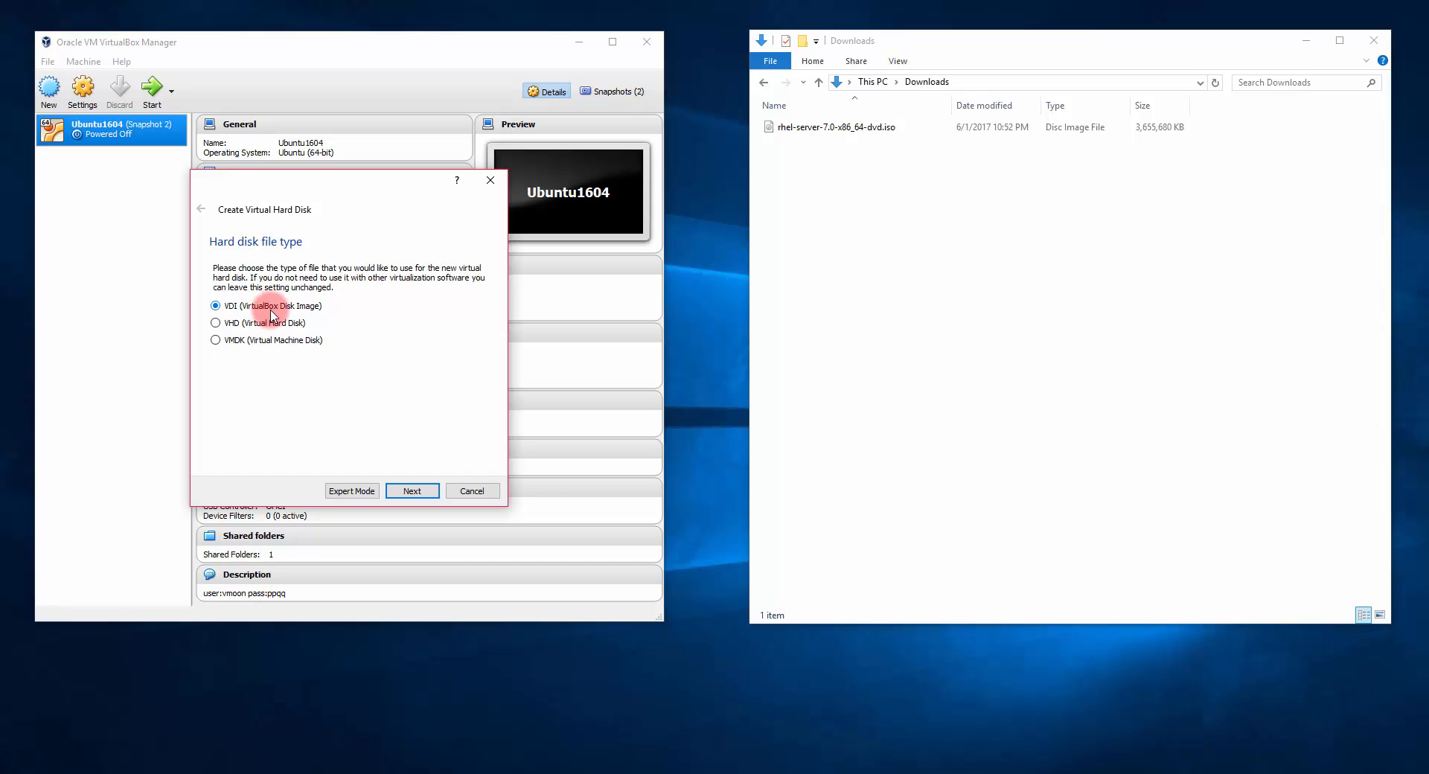
pyautogui.click(411, 491)
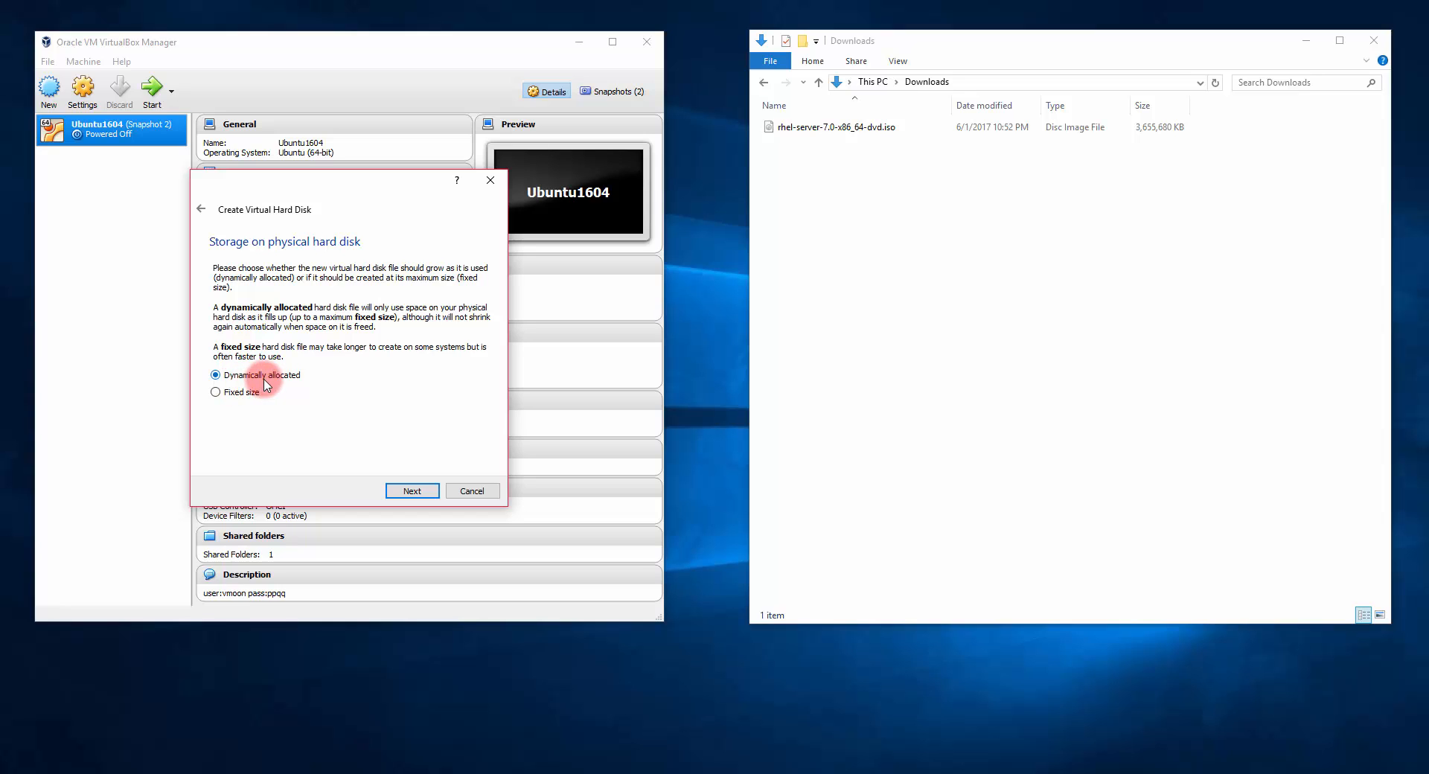
pyautogui.click(411, 491)
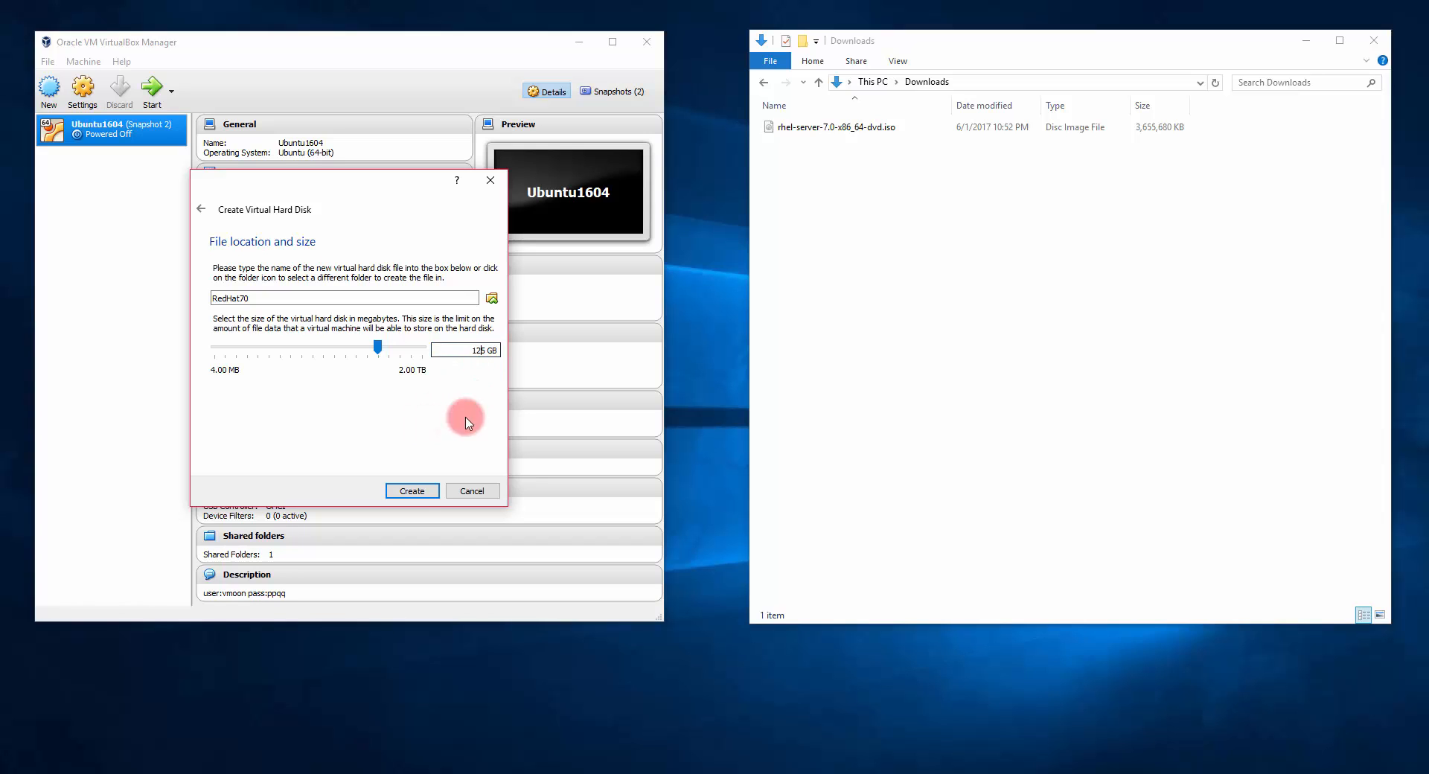
pyautogui.click(411, 492)
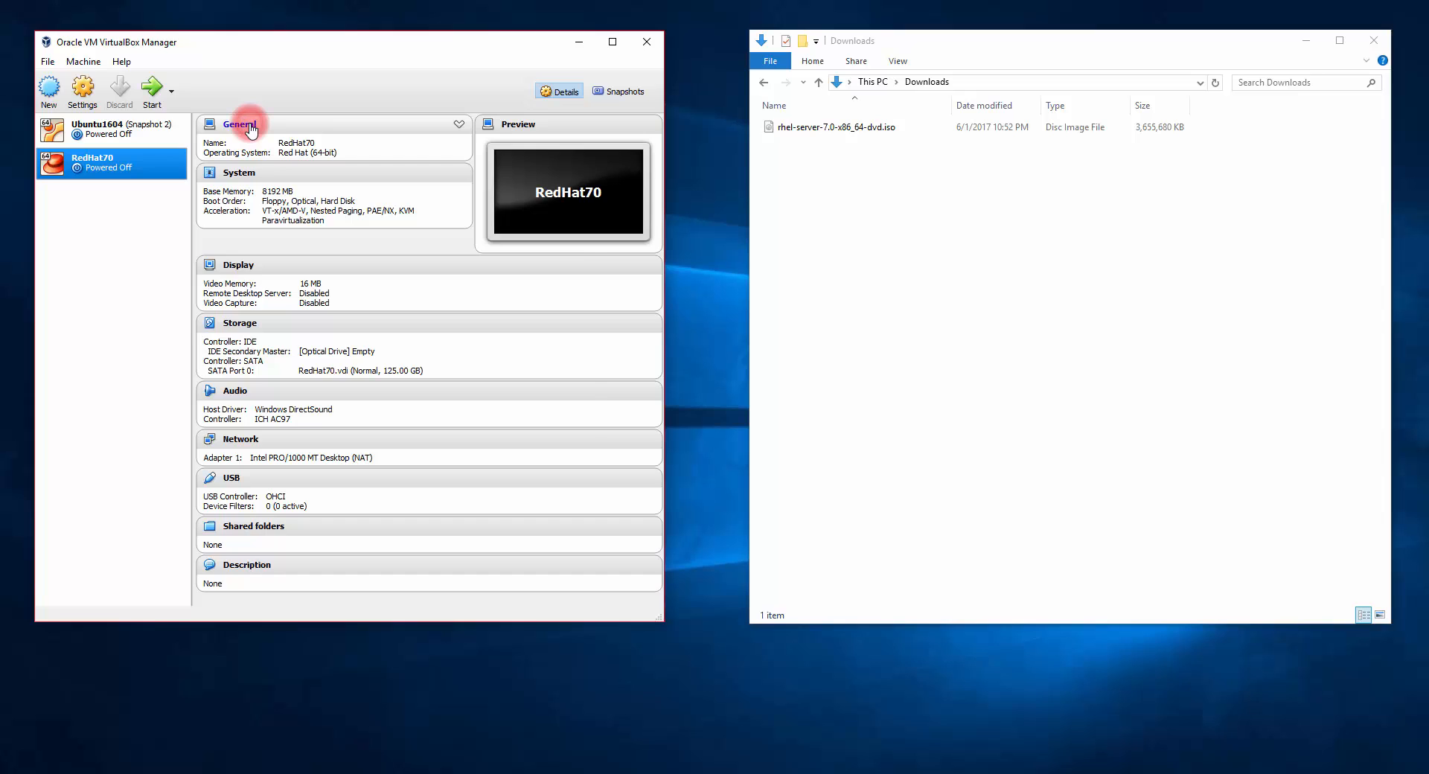
# Step: Set RedHat70's shared clipboard and drag-and-drop both to Bidirectional
pyautogui.click(250, 126)
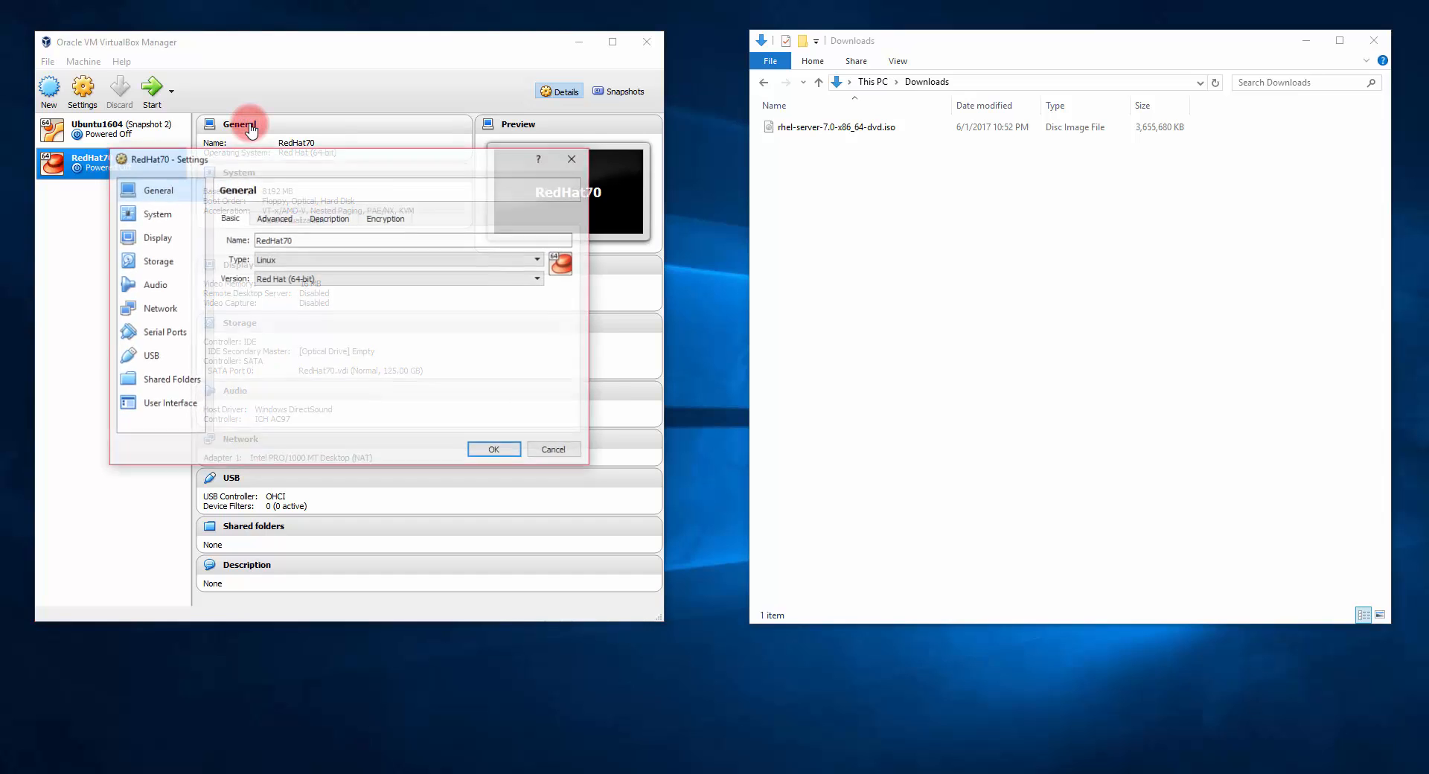
pyautogui.click(275, 221)
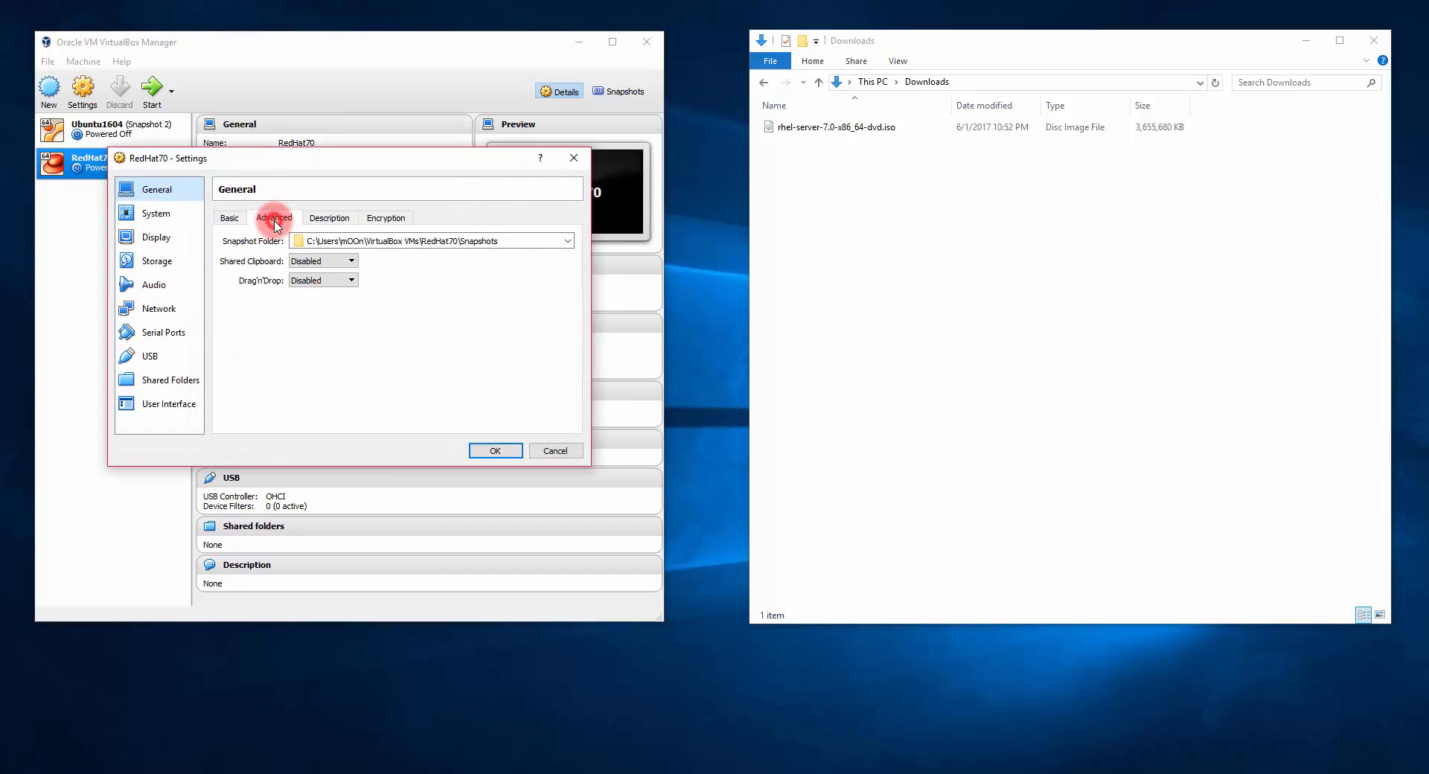
pyautogui.click(311, 264)
pyautogui.click(311, 290)
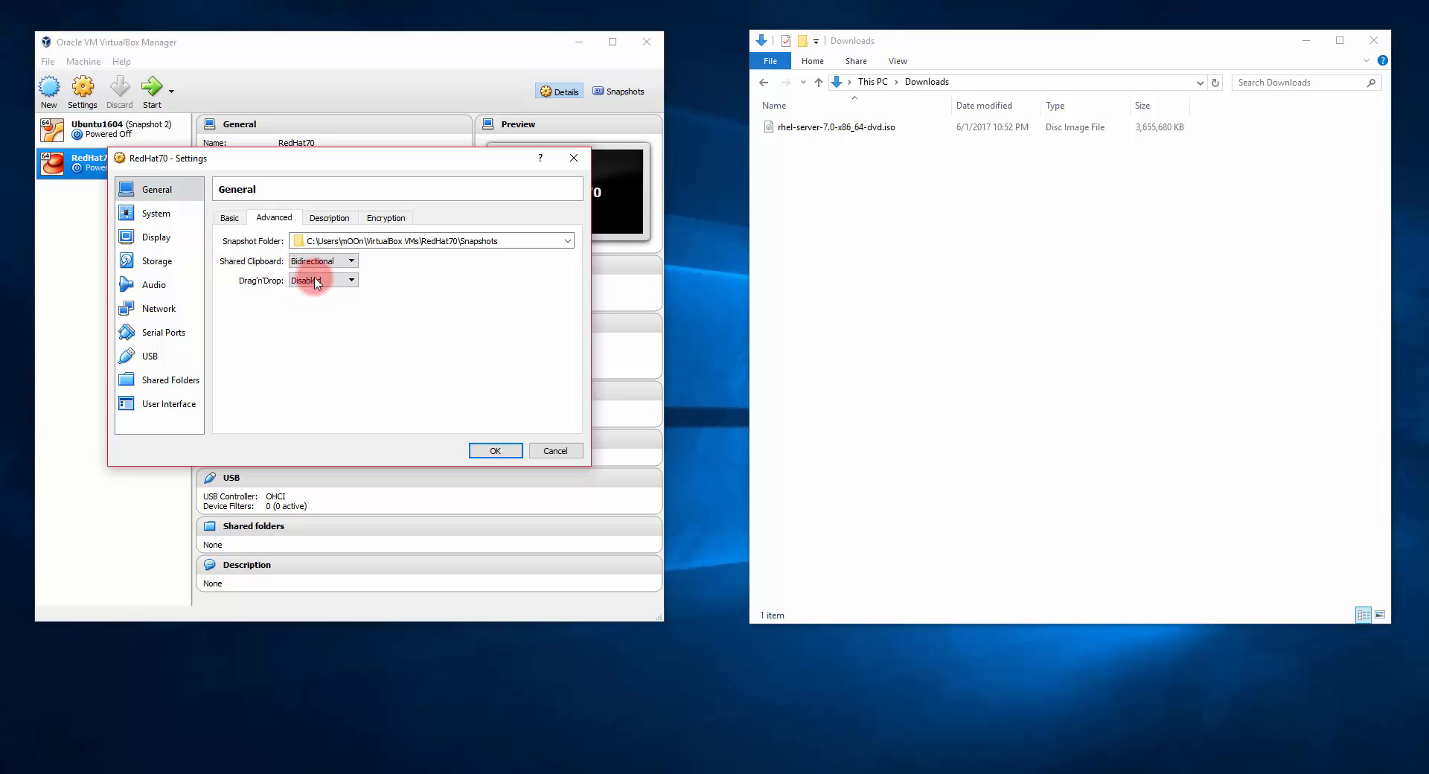
pyautogui.click(305, 280)
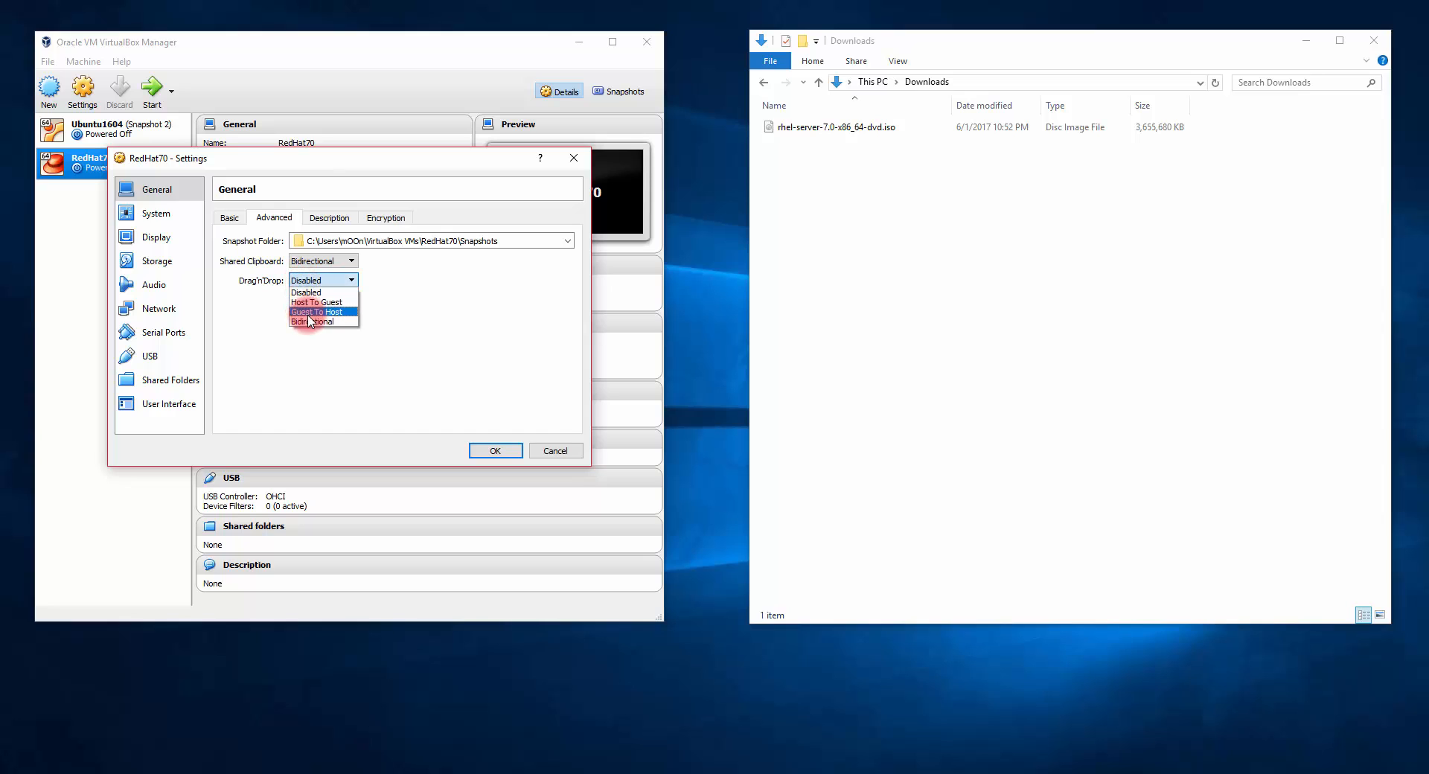
pyautogui.click(310, 316)
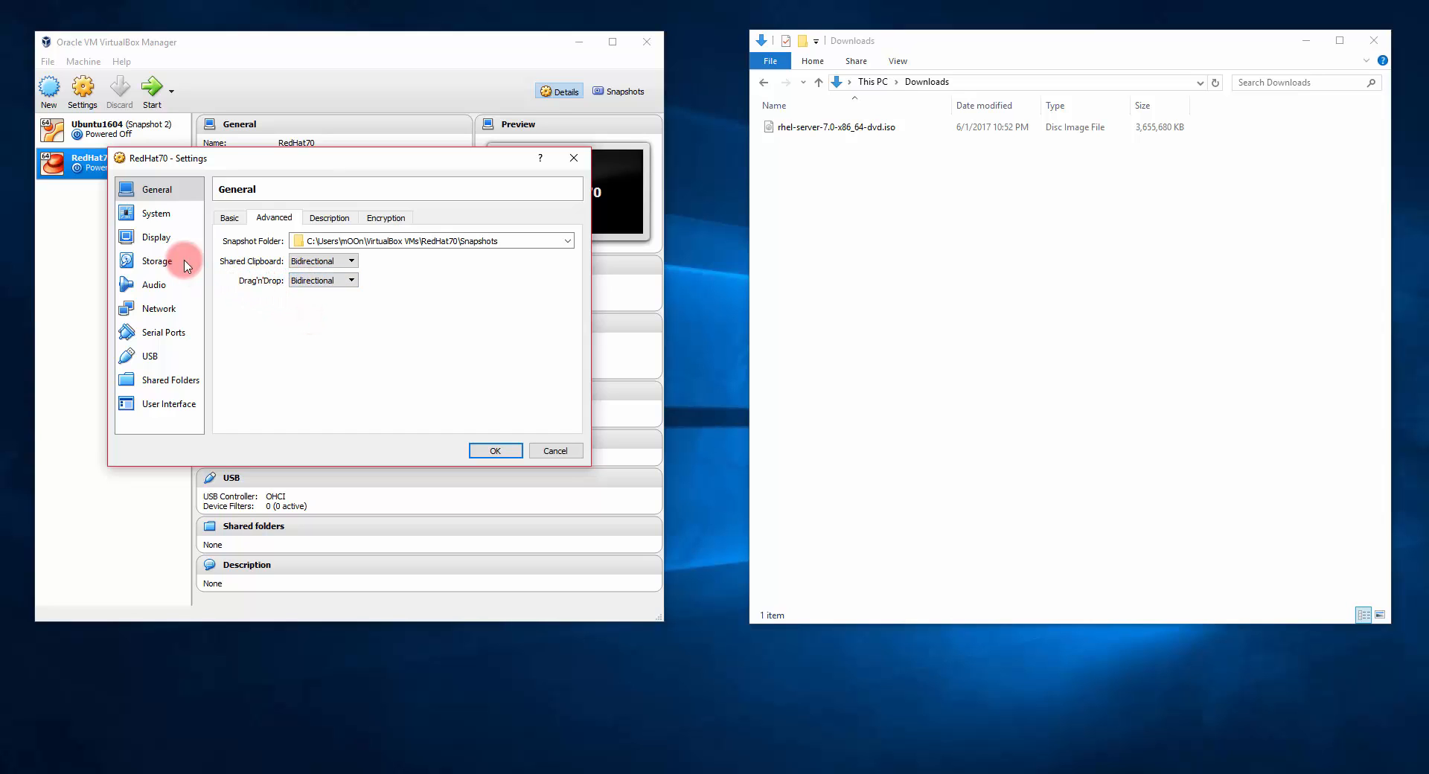
# Step: Raise RedHat70's processor count to 6 in the System settings
pyautogui.click(158, 215)
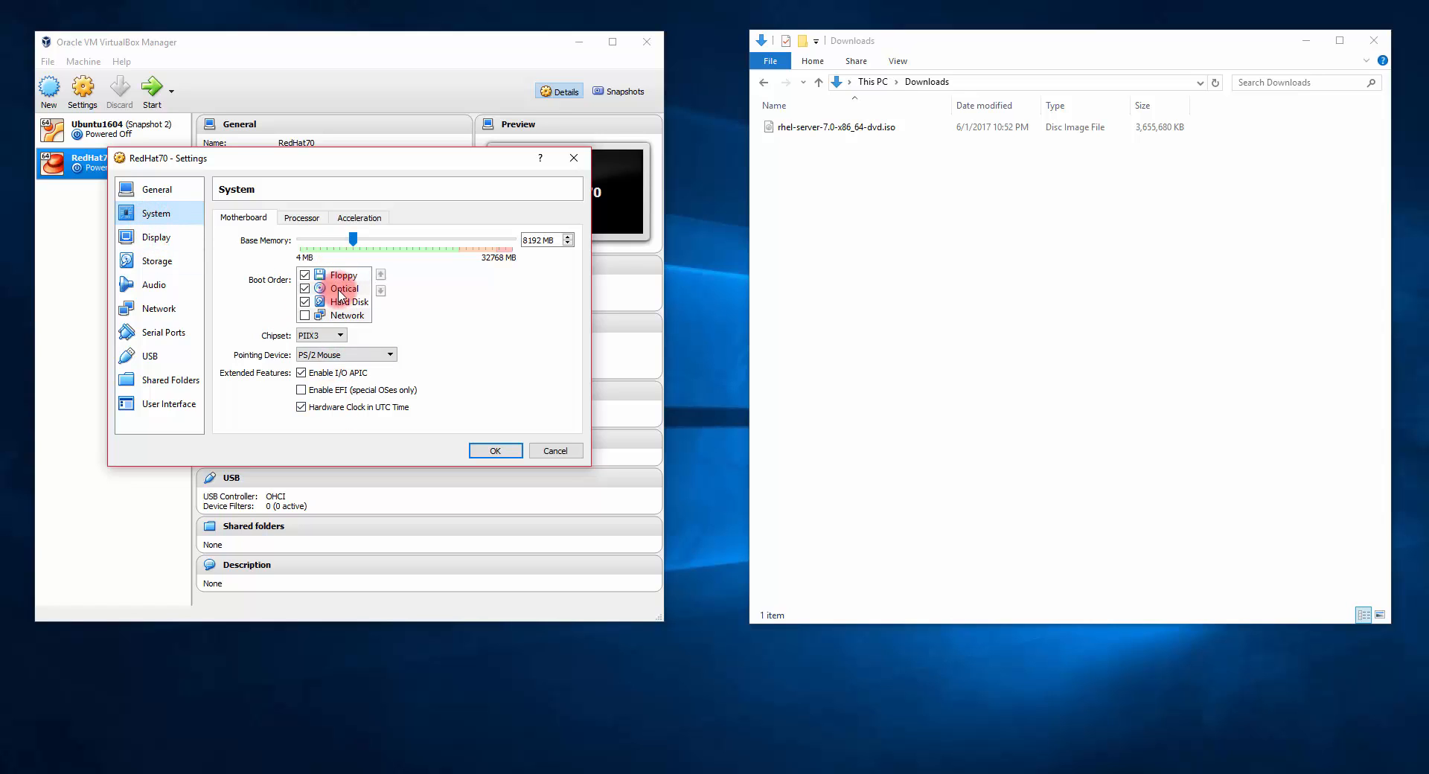
pyautogui.click(333, 357)
pyautogui.click(302, 216)
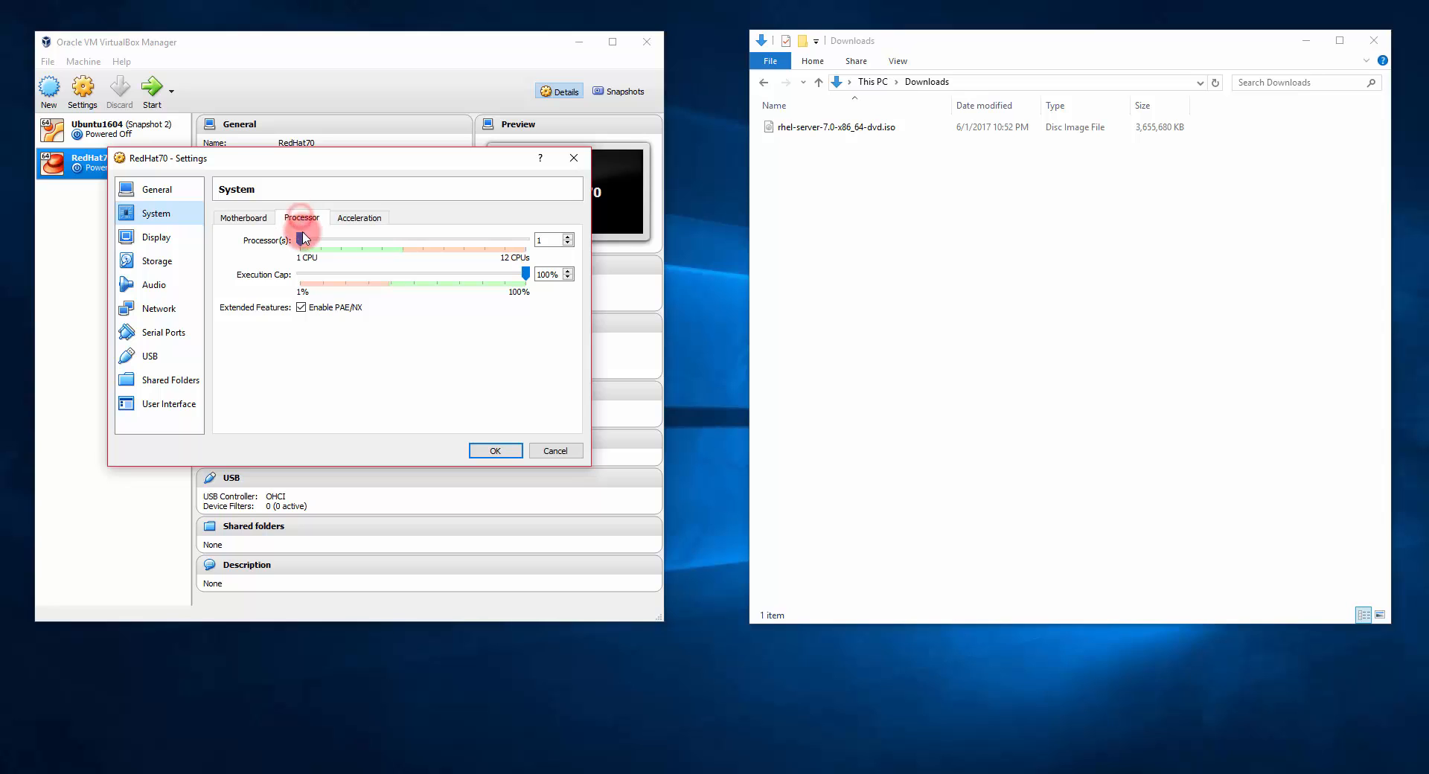
pyautogui.click(301, 239)
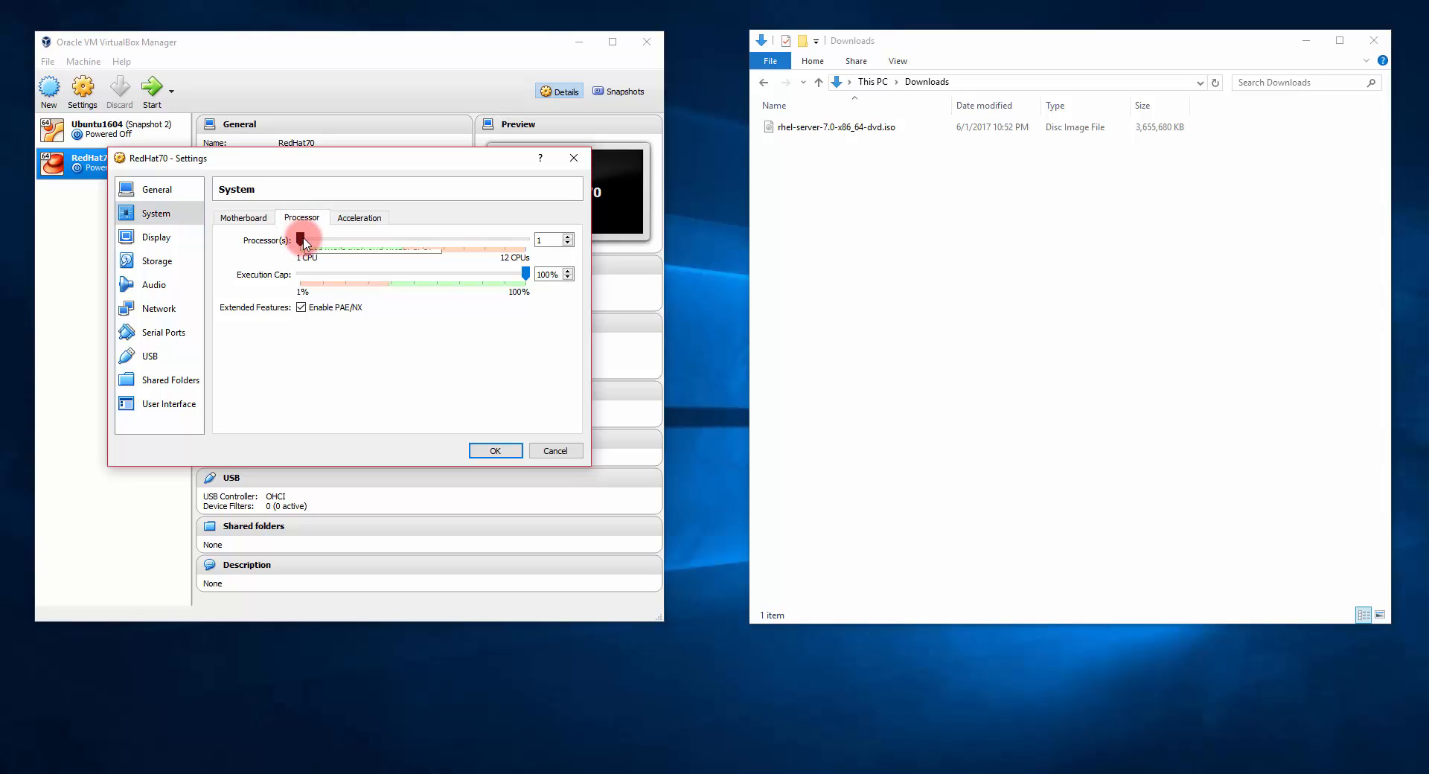
pyautogui.moveTo(303, 242); pyautogui.dragTo(405, 249)
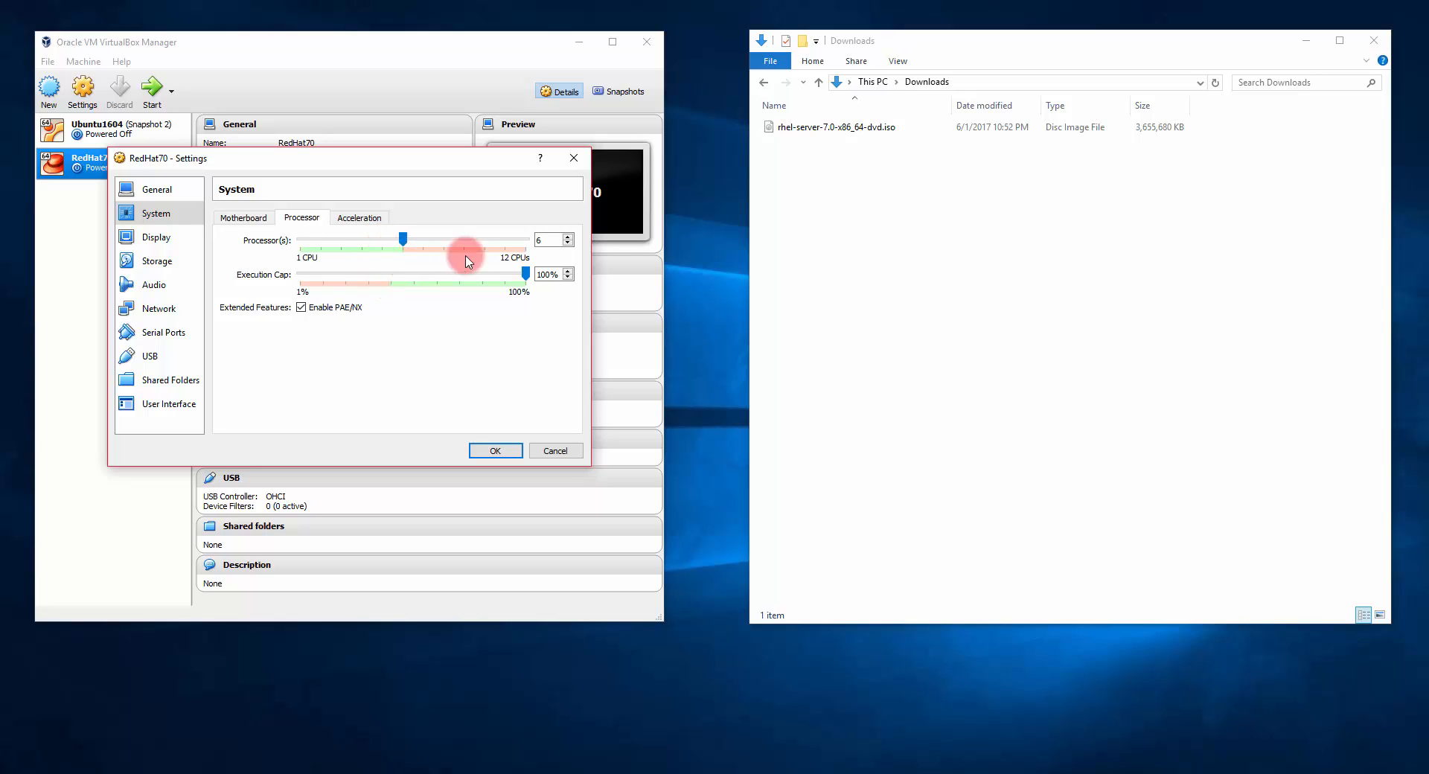
# Step: Raise RedHat70's video memory to 128 MB in the Display settings
pyautogui.click(165, 245)
pyautogui.moveTo(311, 239); pyautogui.dragTo(558, 254)
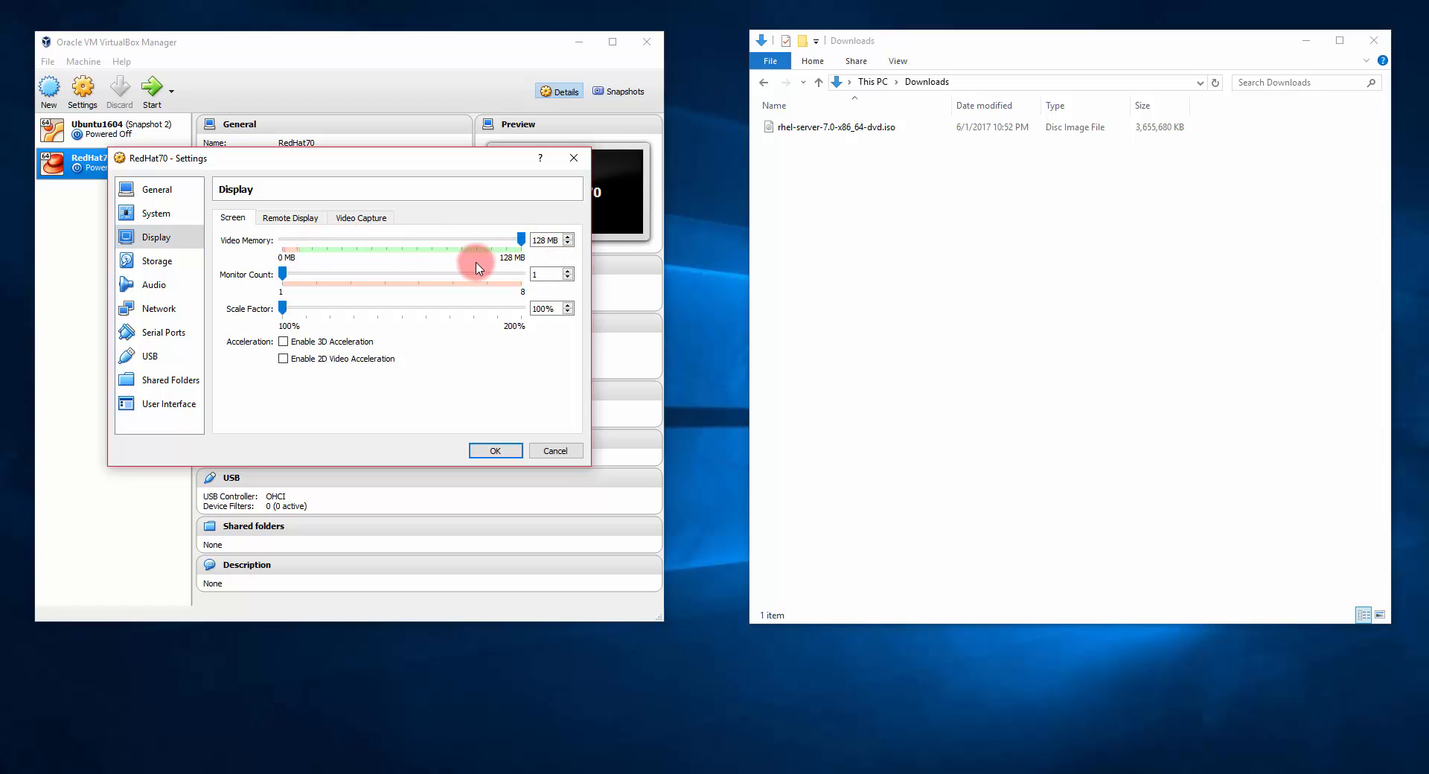
pyautogui.click(157, 264)
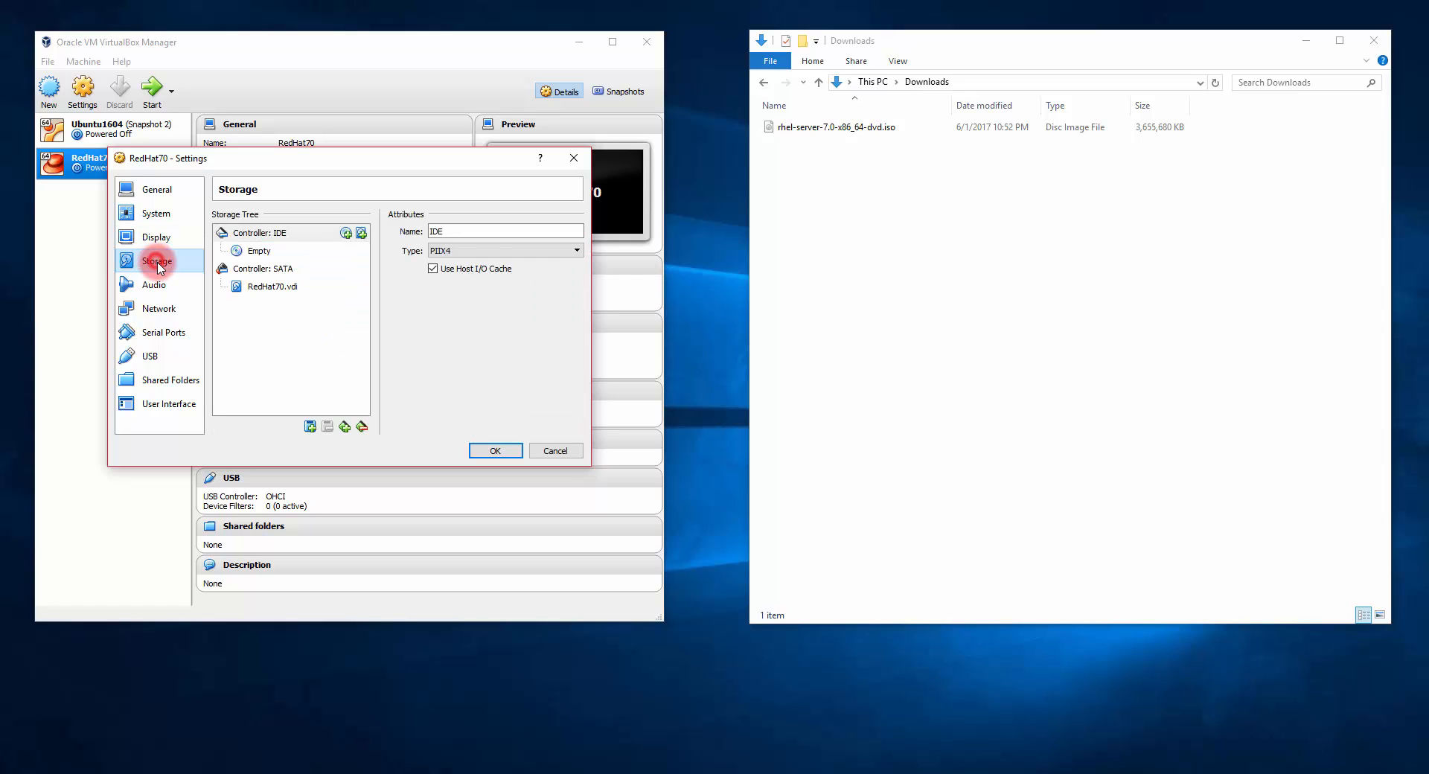
# Step: Load rhel-server-7.0-x86_64-dvd.iso from Downloads into the empty IDE optical drive
pyautogui.click(255, 254)
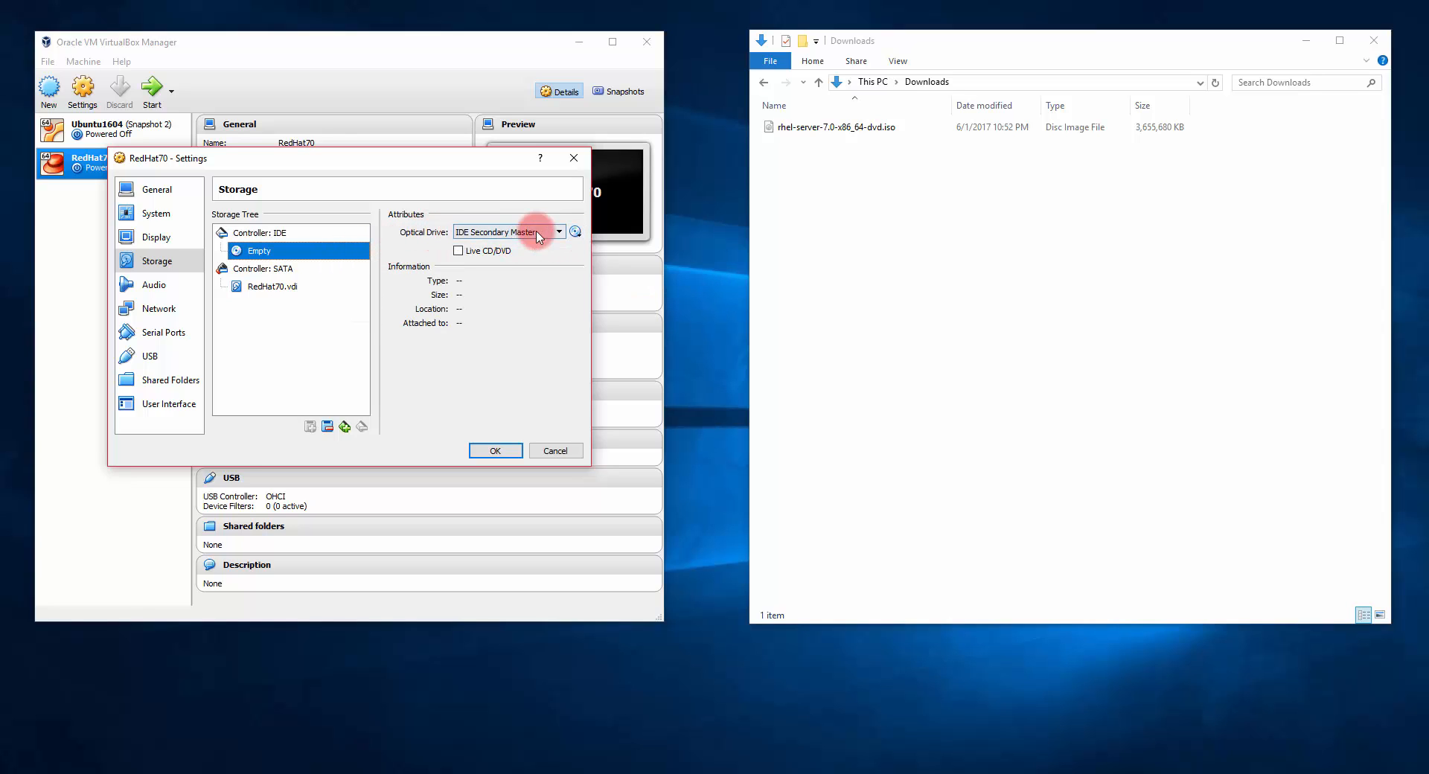
pyautogui.click(577, 233)
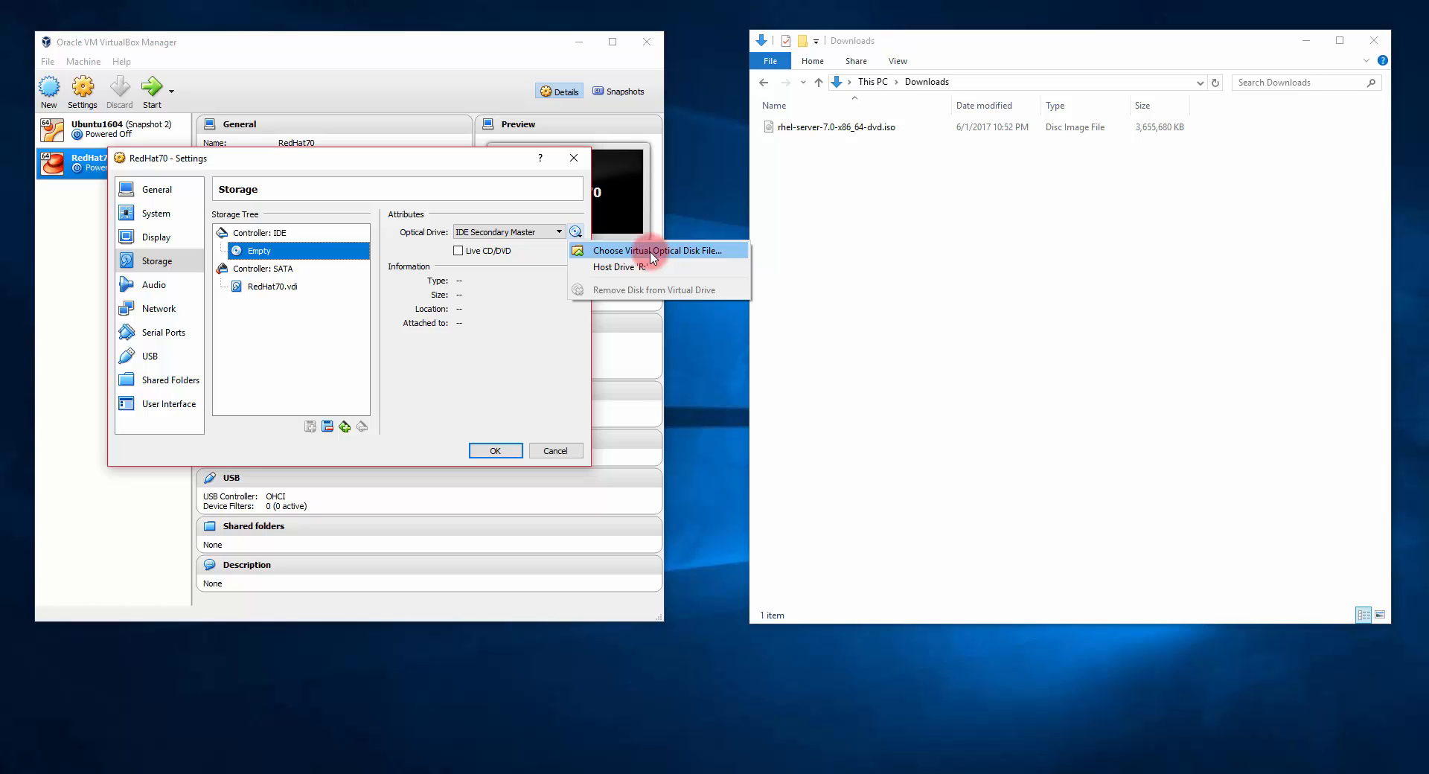
pyautogui.click(717, 248)
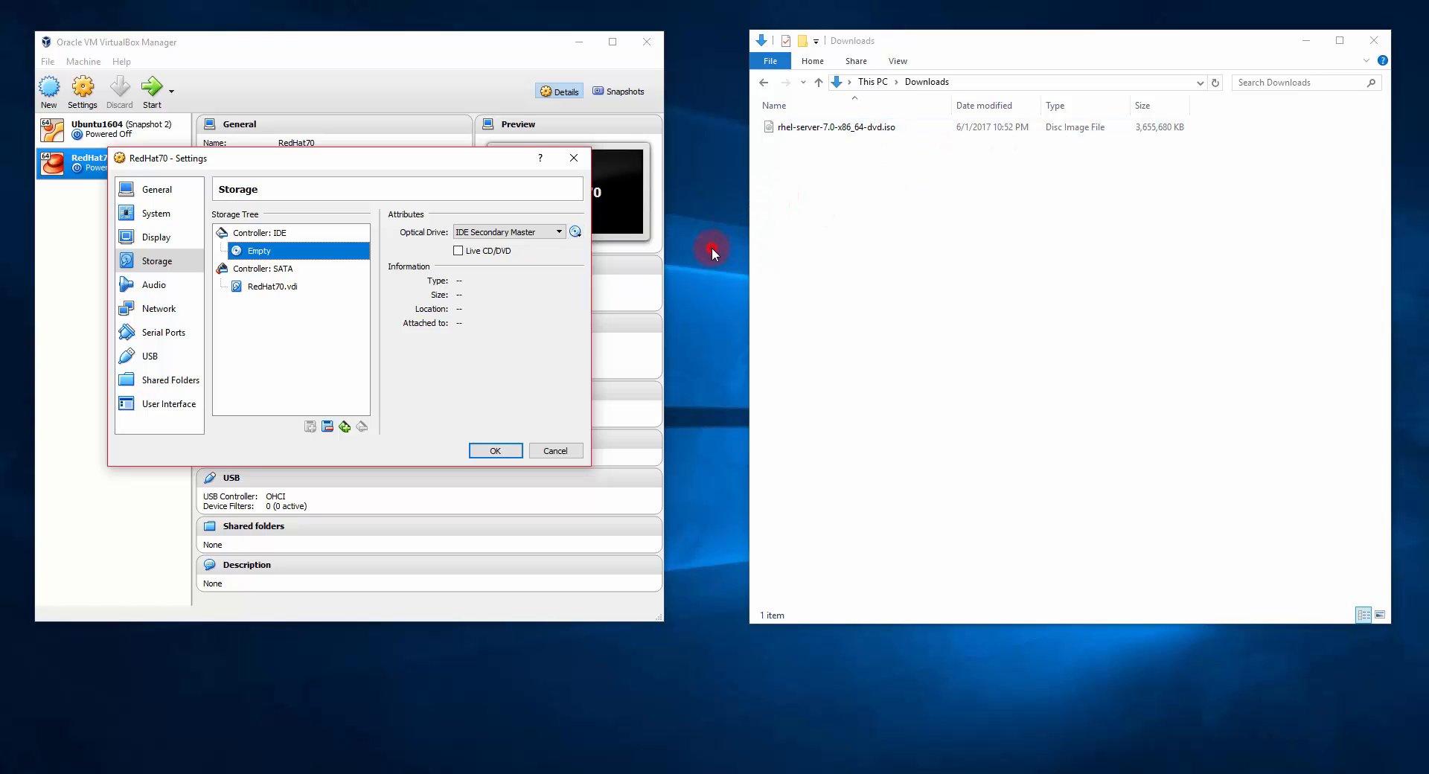
pyautogui.click(192, 299)
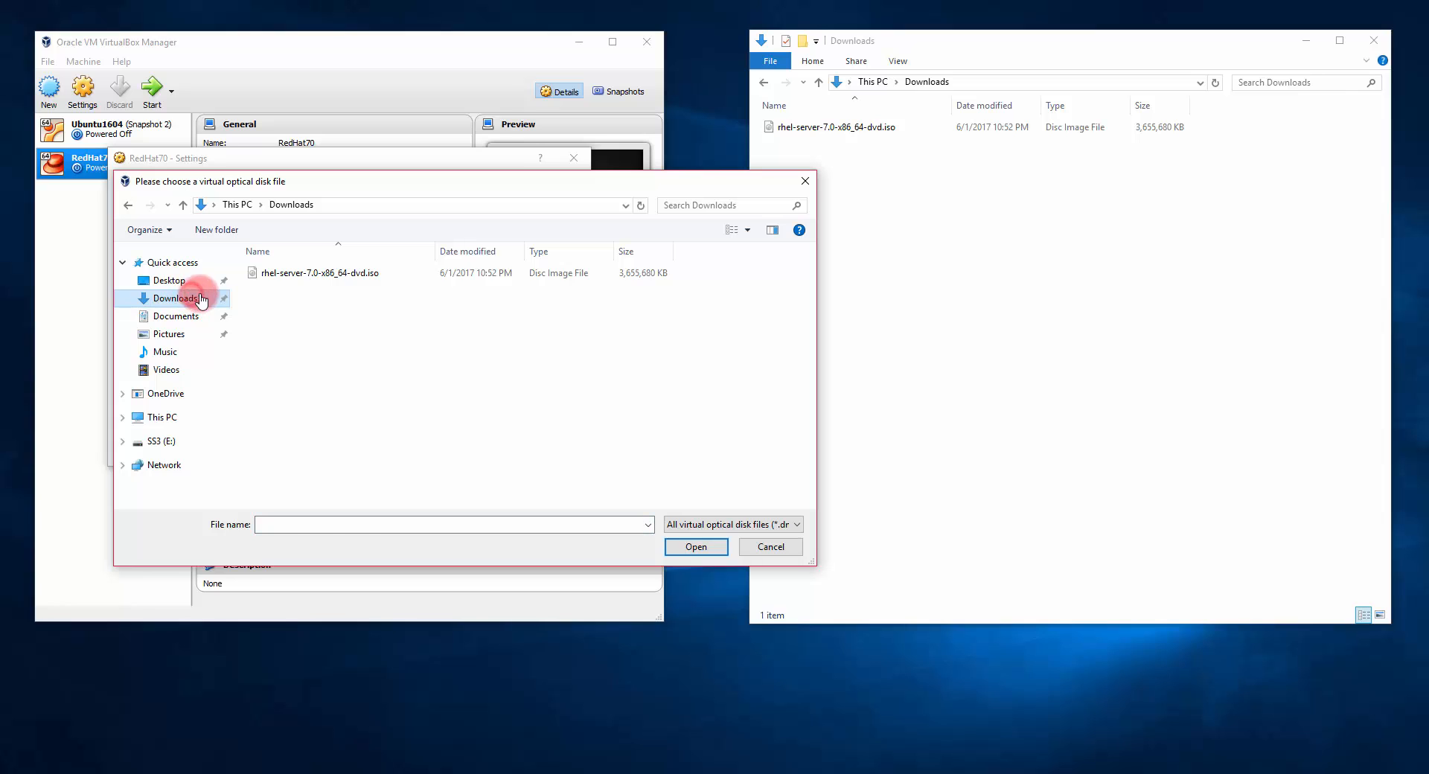
pyautogui.click(294, 273)
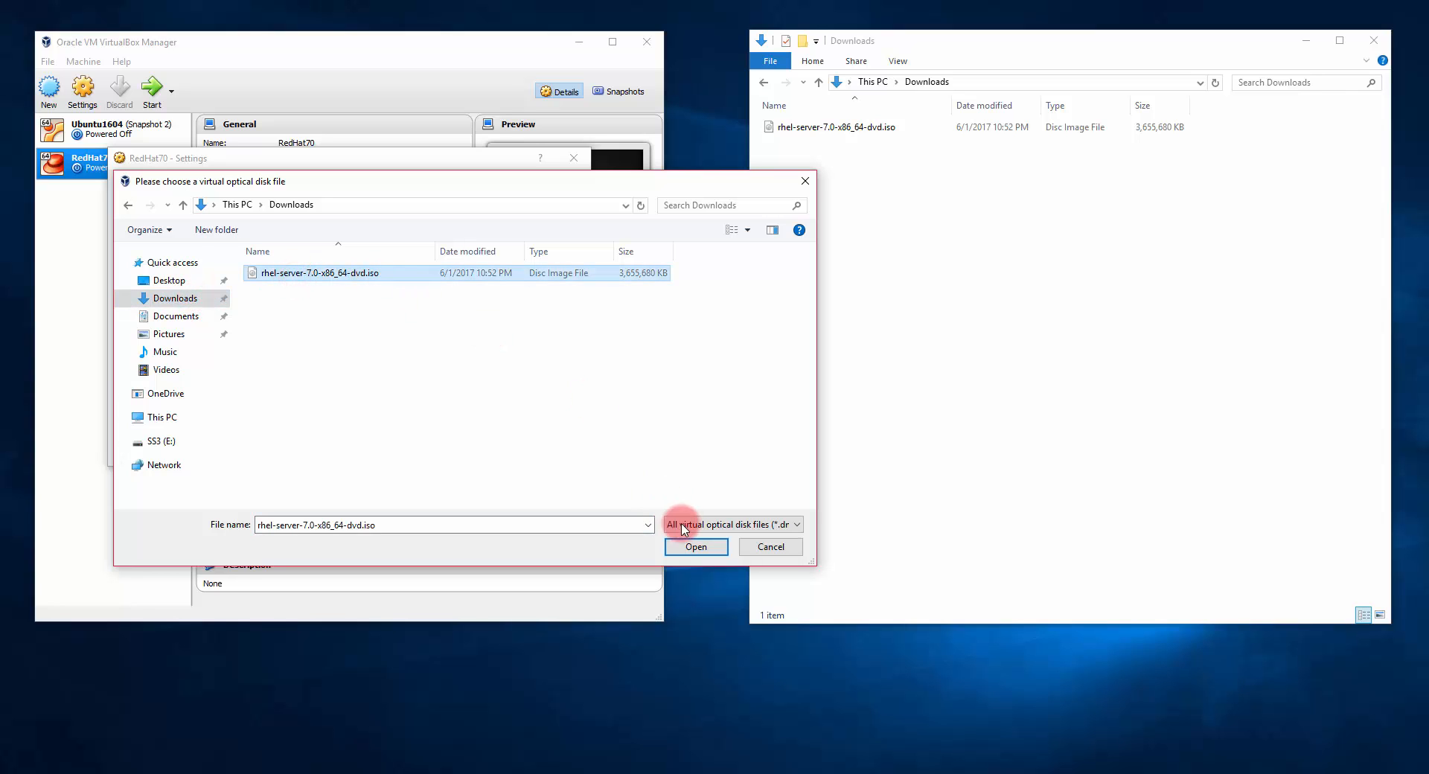
pyautogui.click(696, 547)
pyautogui.click(153, 285)
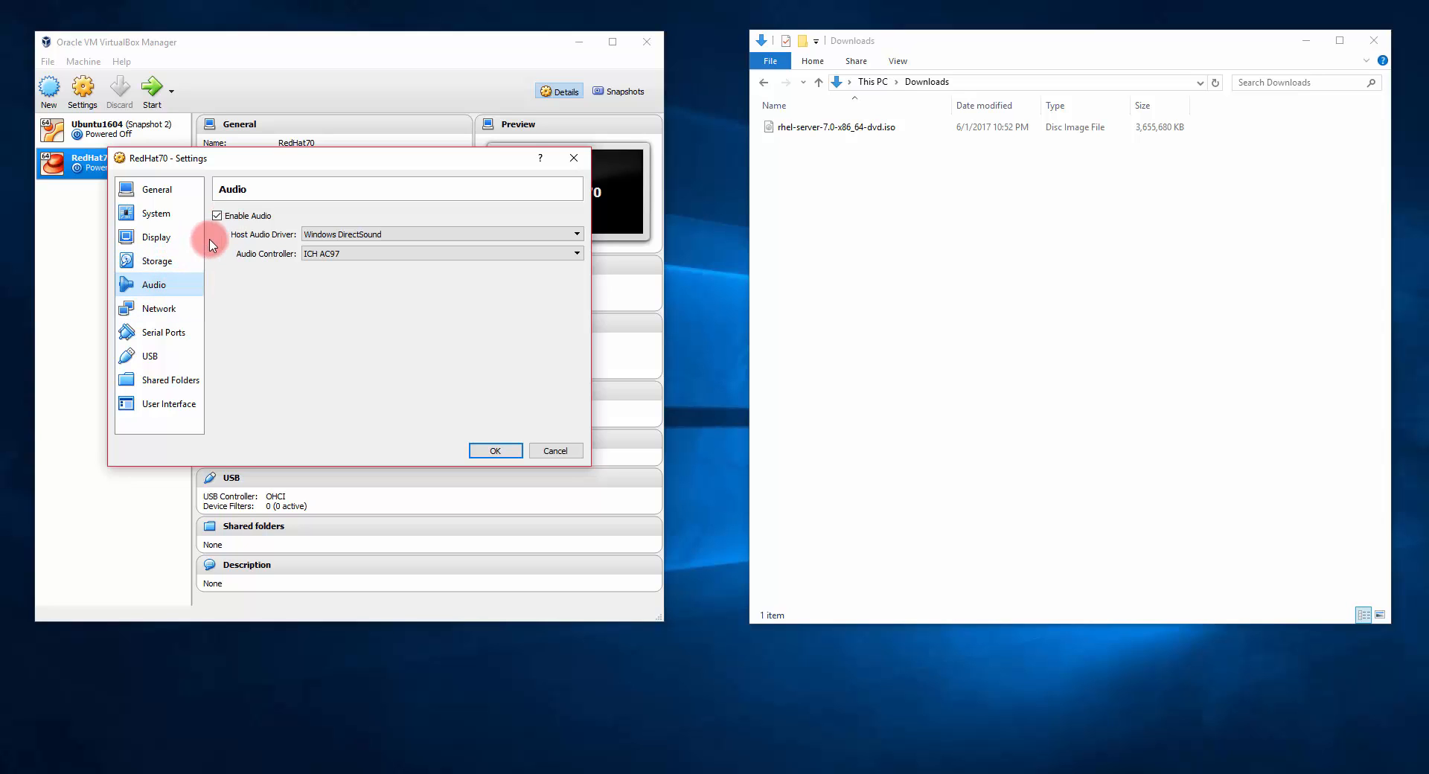
# Step: Review RedHat70's NAT network, serial port and USB 1.1 settings, ending on Shared Folders
pyautogui.click(166, 309)
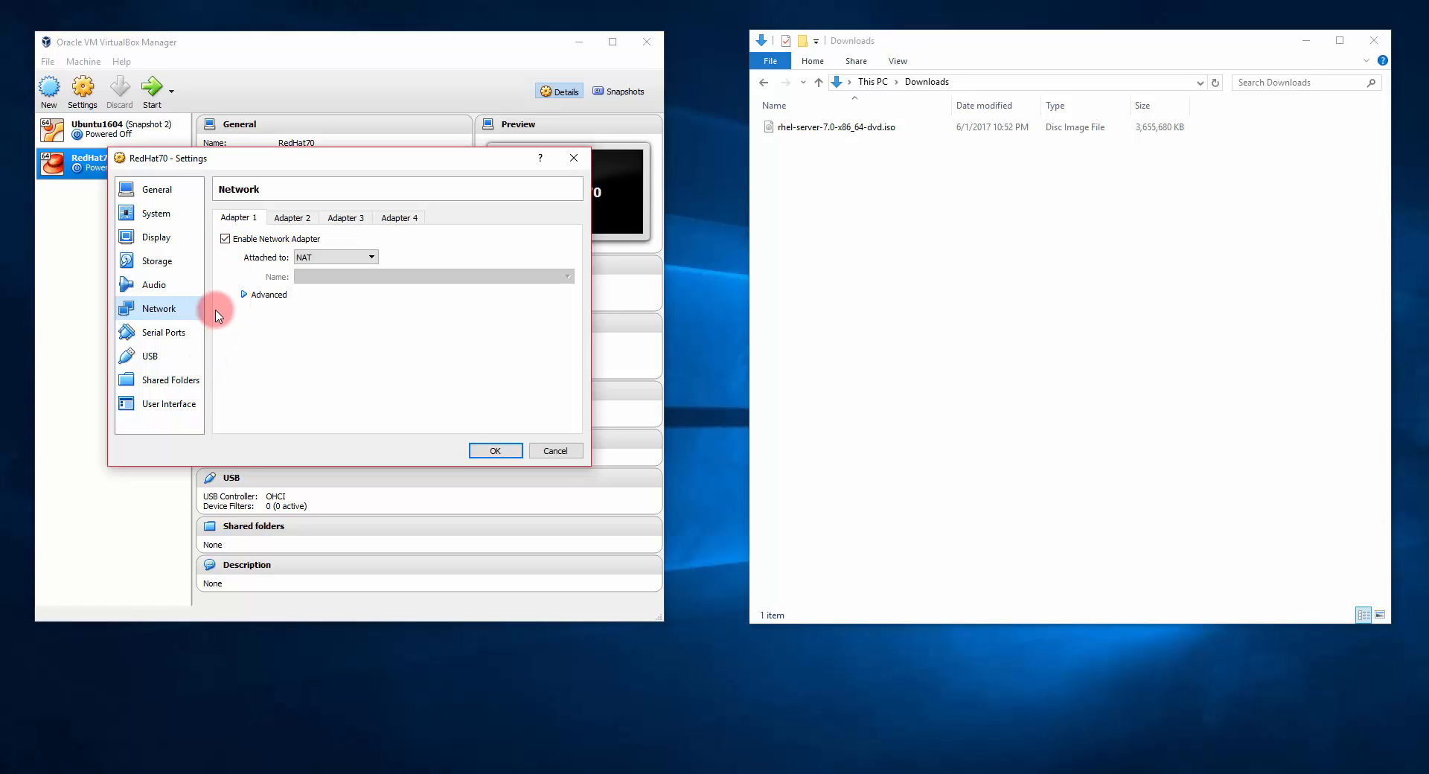
pyautogui.click(174, 338)
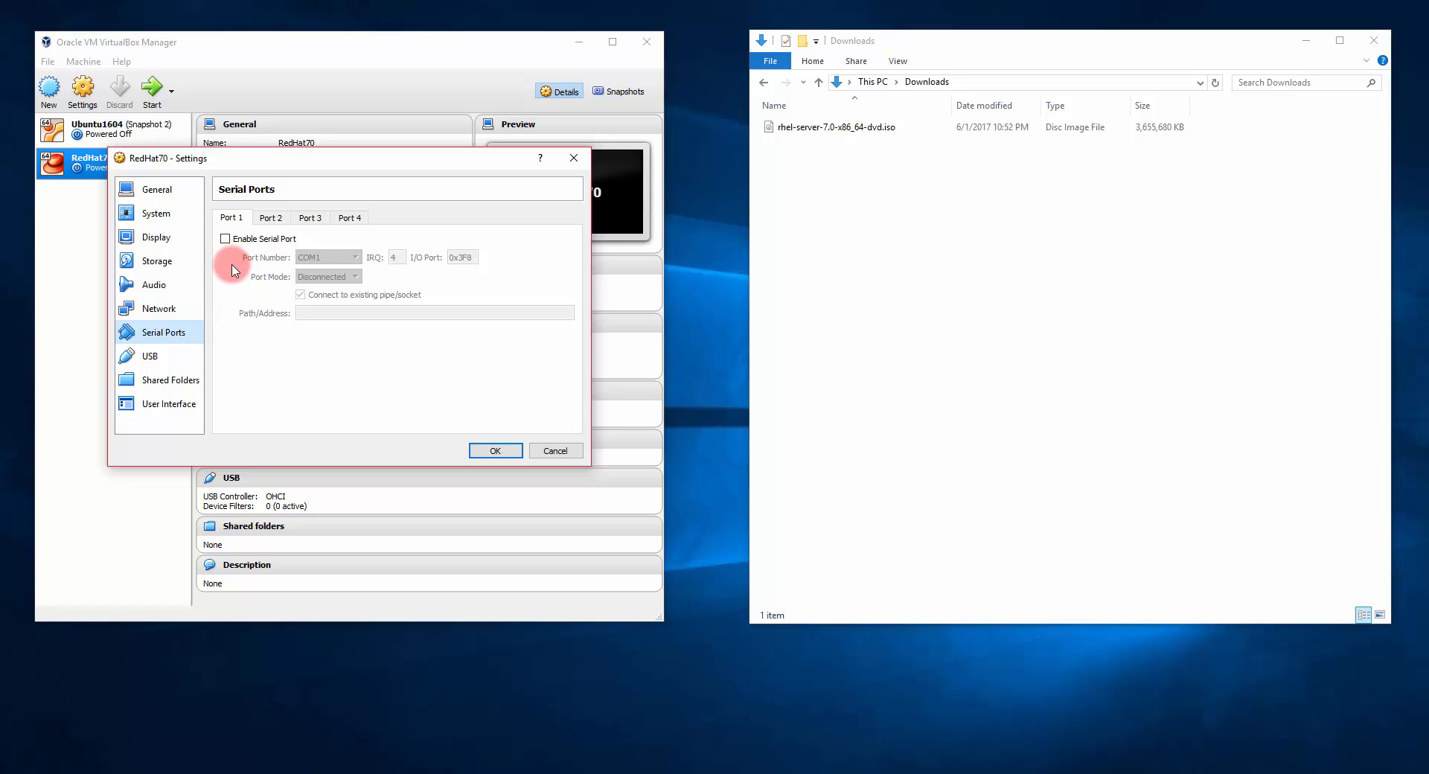
pyautogui.click(179, 356)
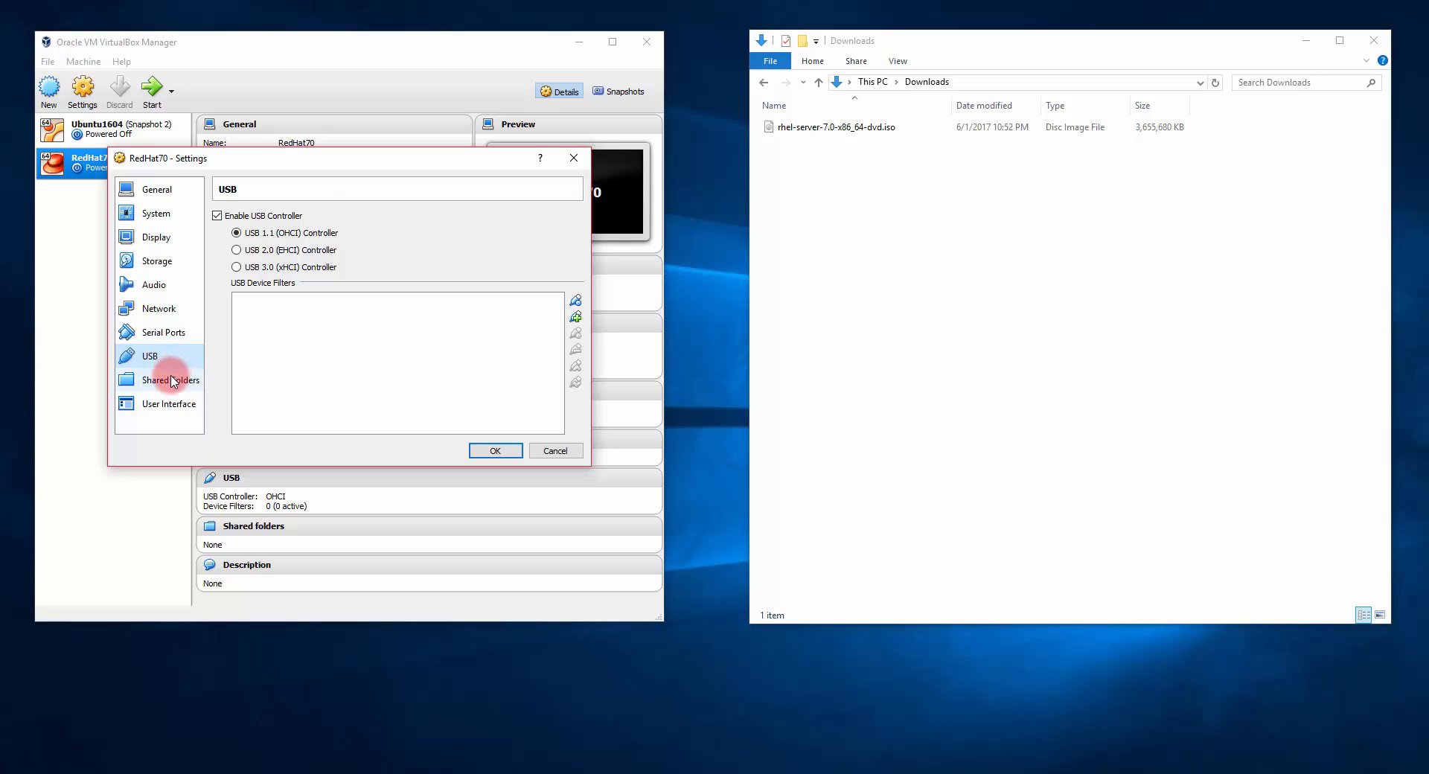
pyautogui.click(171, 380)
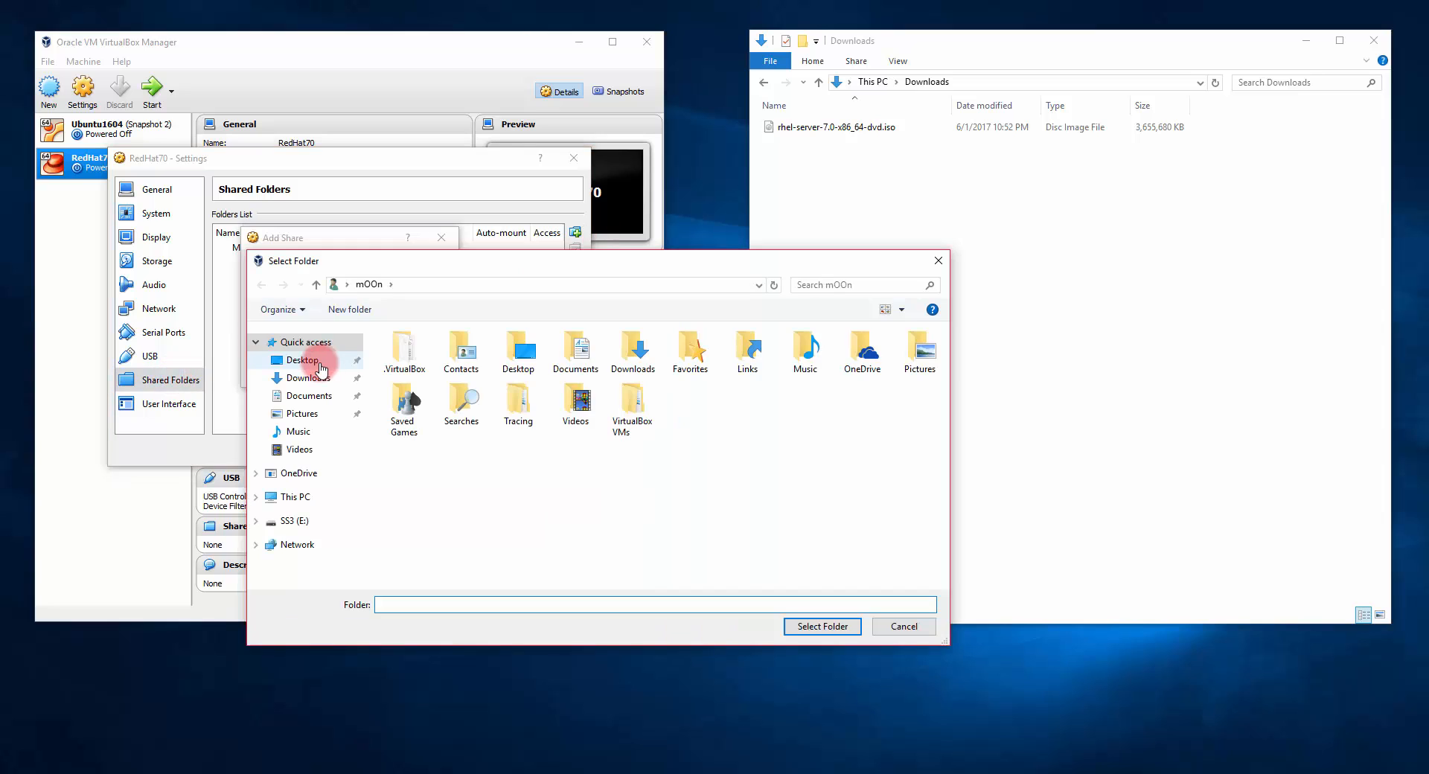
# Step: Add the host Downloads folder as an auto-mounted, full-access share and confirm it
pyautogui.click(308, 377)
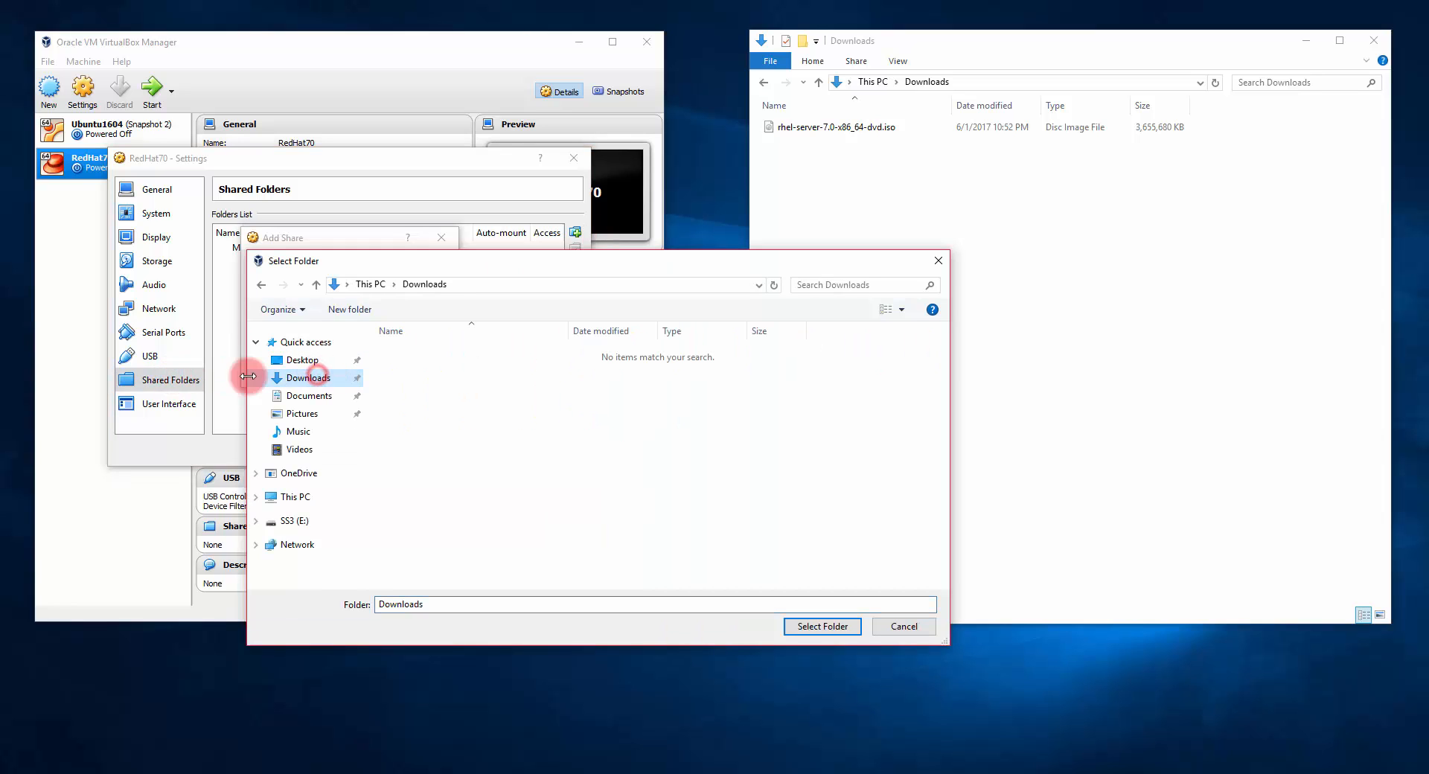
pyautogui.click(821, 626)
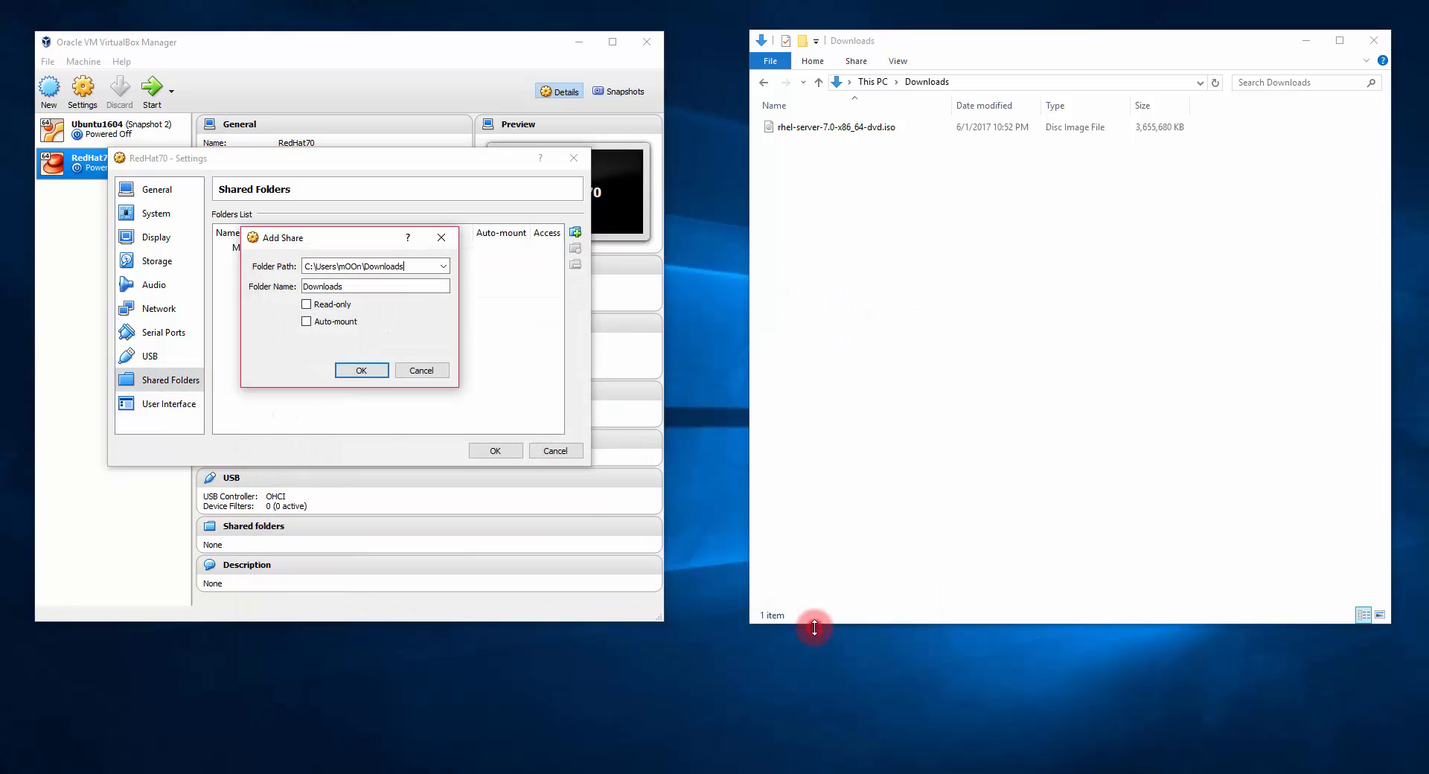
pyautogui.click(307, 321)
pyautogui.click(365, 372)
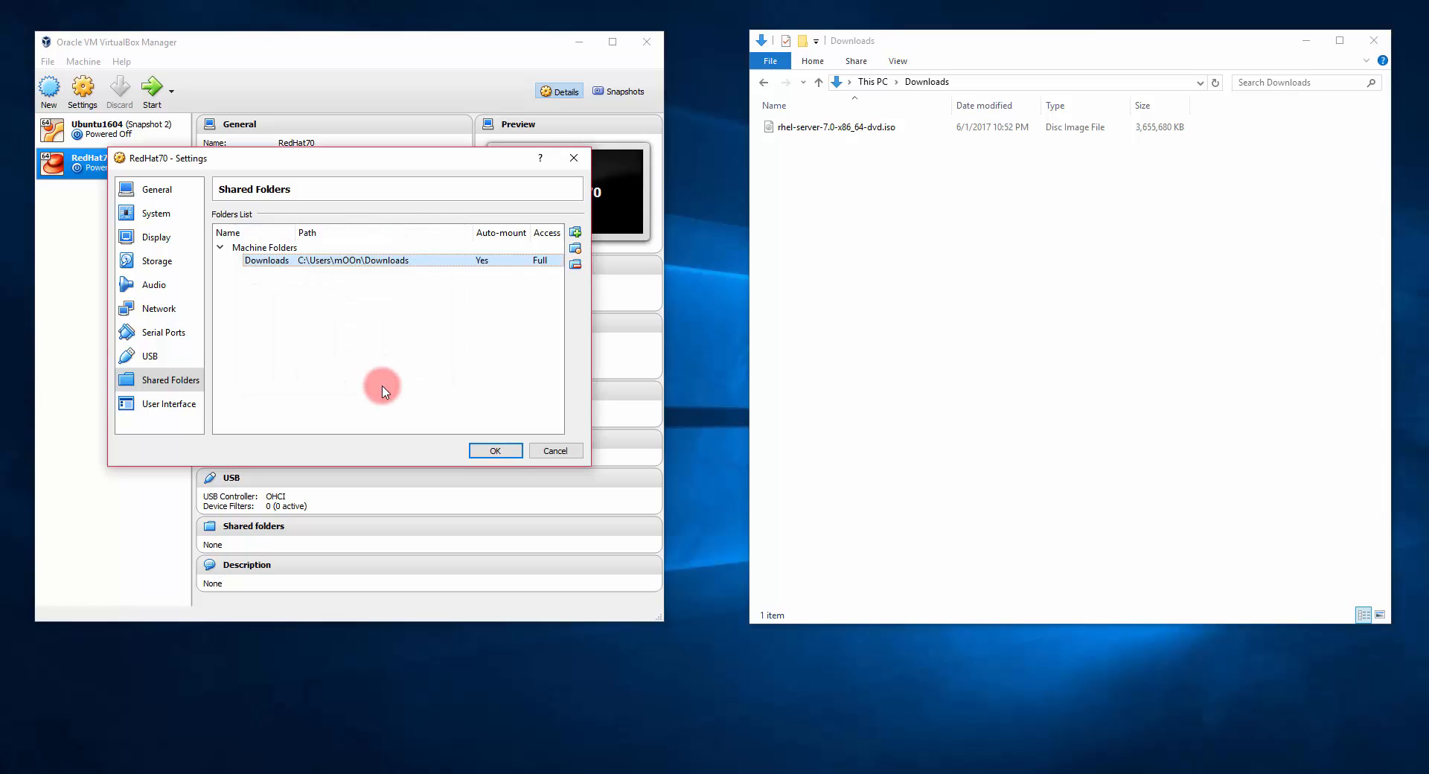
# Step: Save the shared folder settings, hide Downloads, and maximize the VirtualBox Manager
pyautogui.click(496, 452)
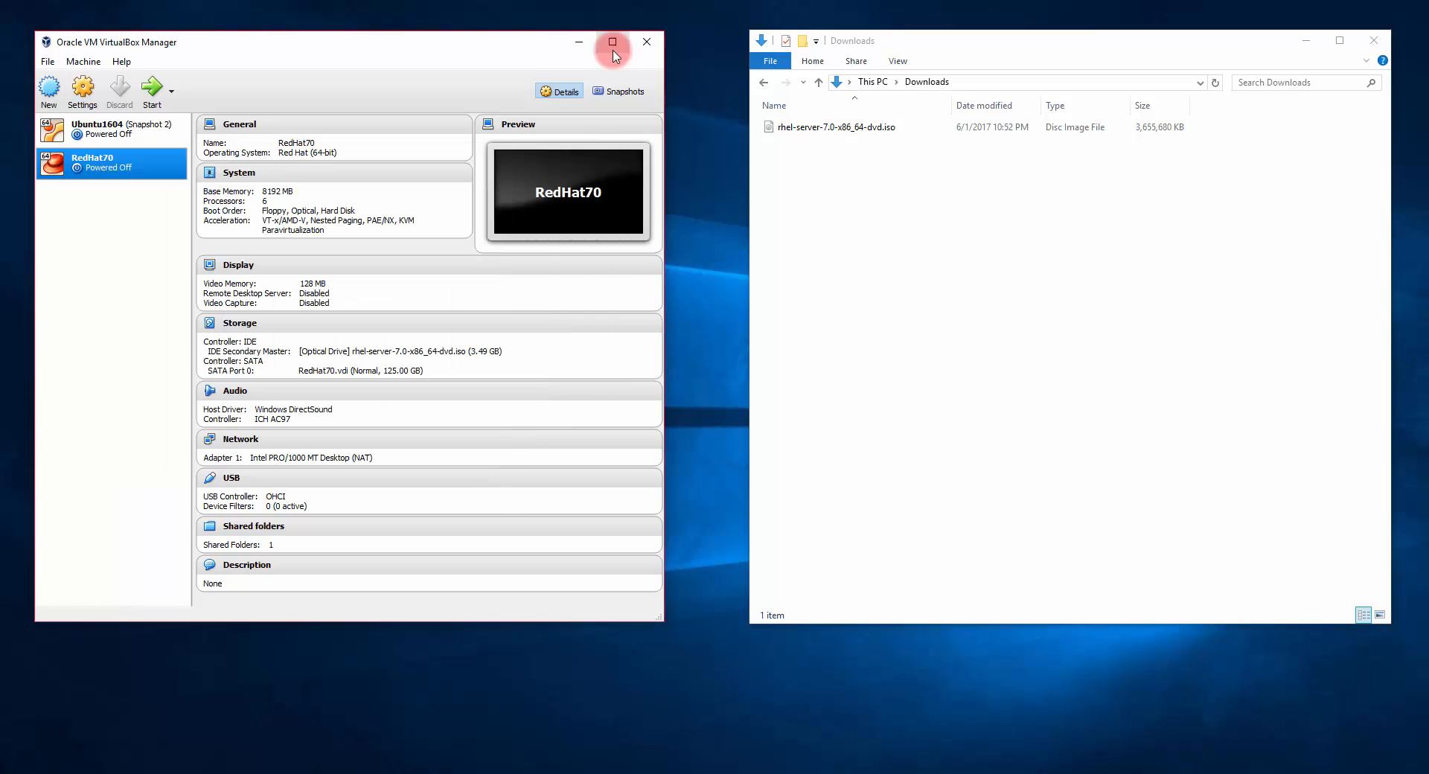
pyautogui.click(1306, 40)
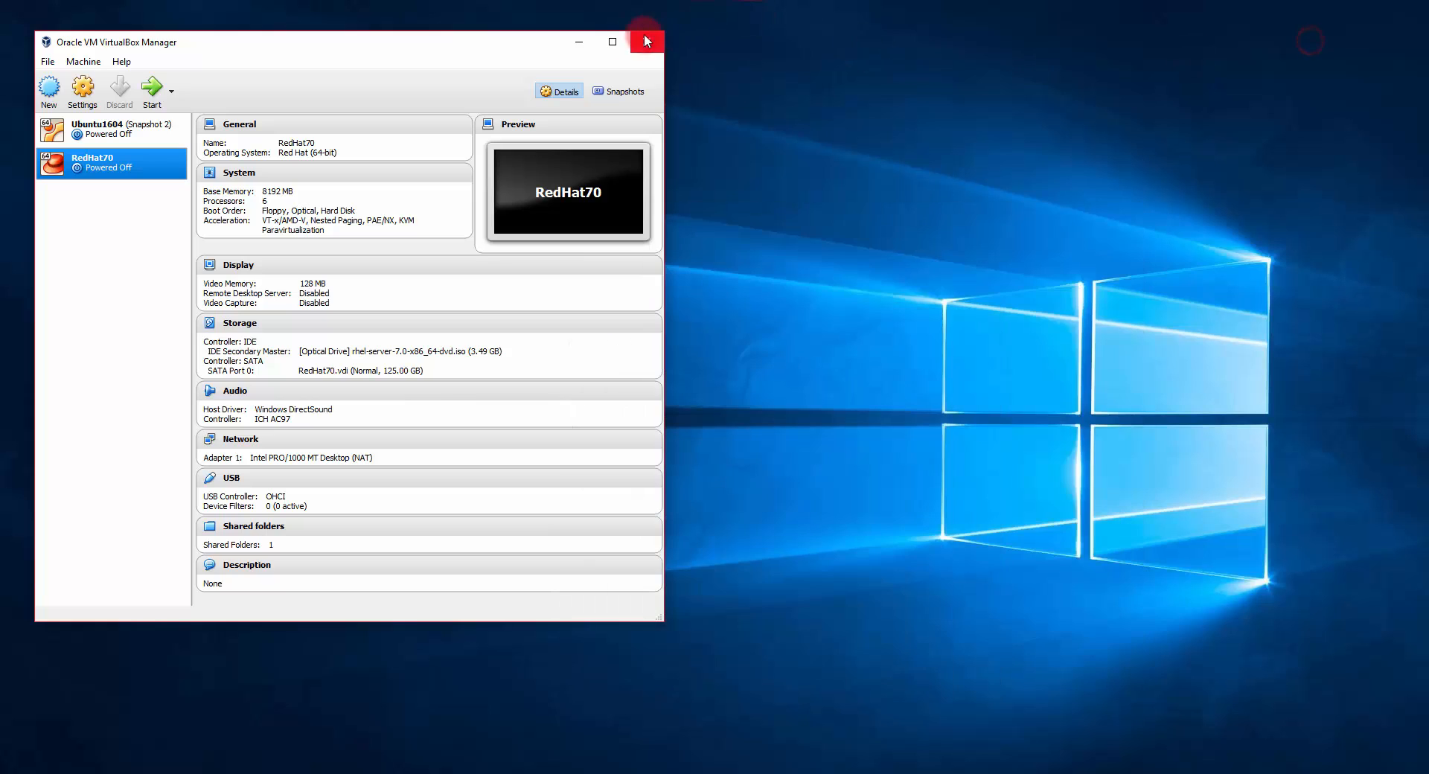
pyautogui.click(613, 42)
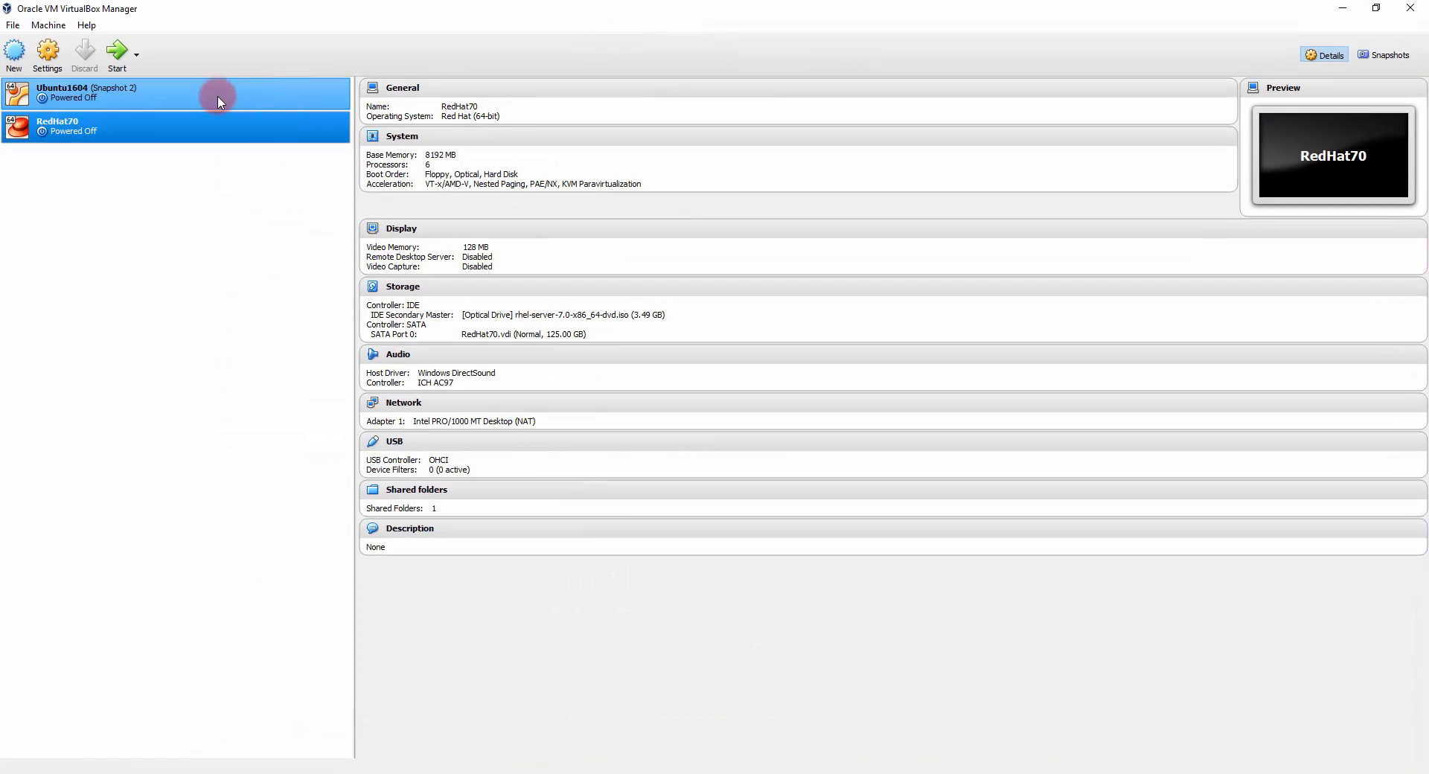
# Step: Start the RedHat70 VM and boot the Install Red Hat Enterprise Linux 7.0 option
pyautogui.click(71, 130)
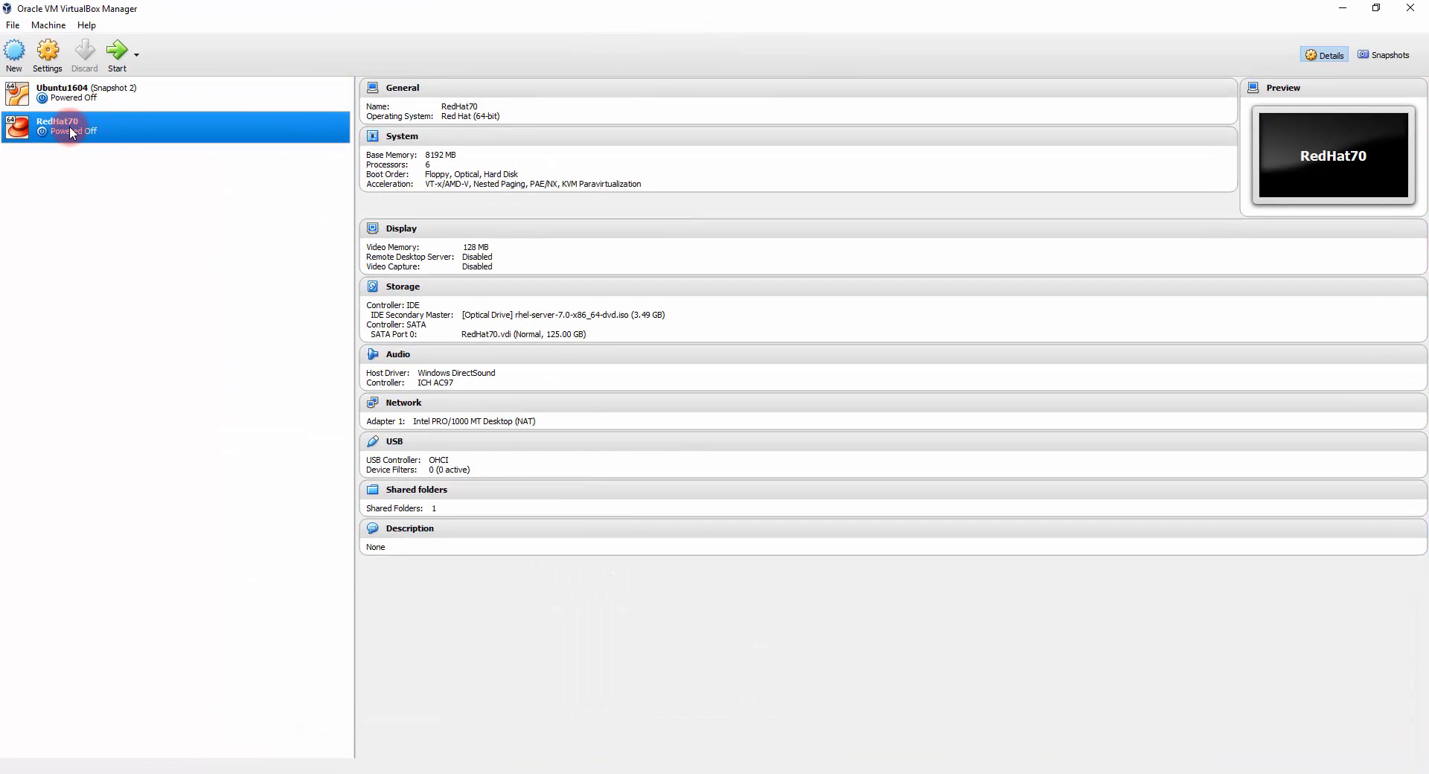
pyautogui.click(117, 53)
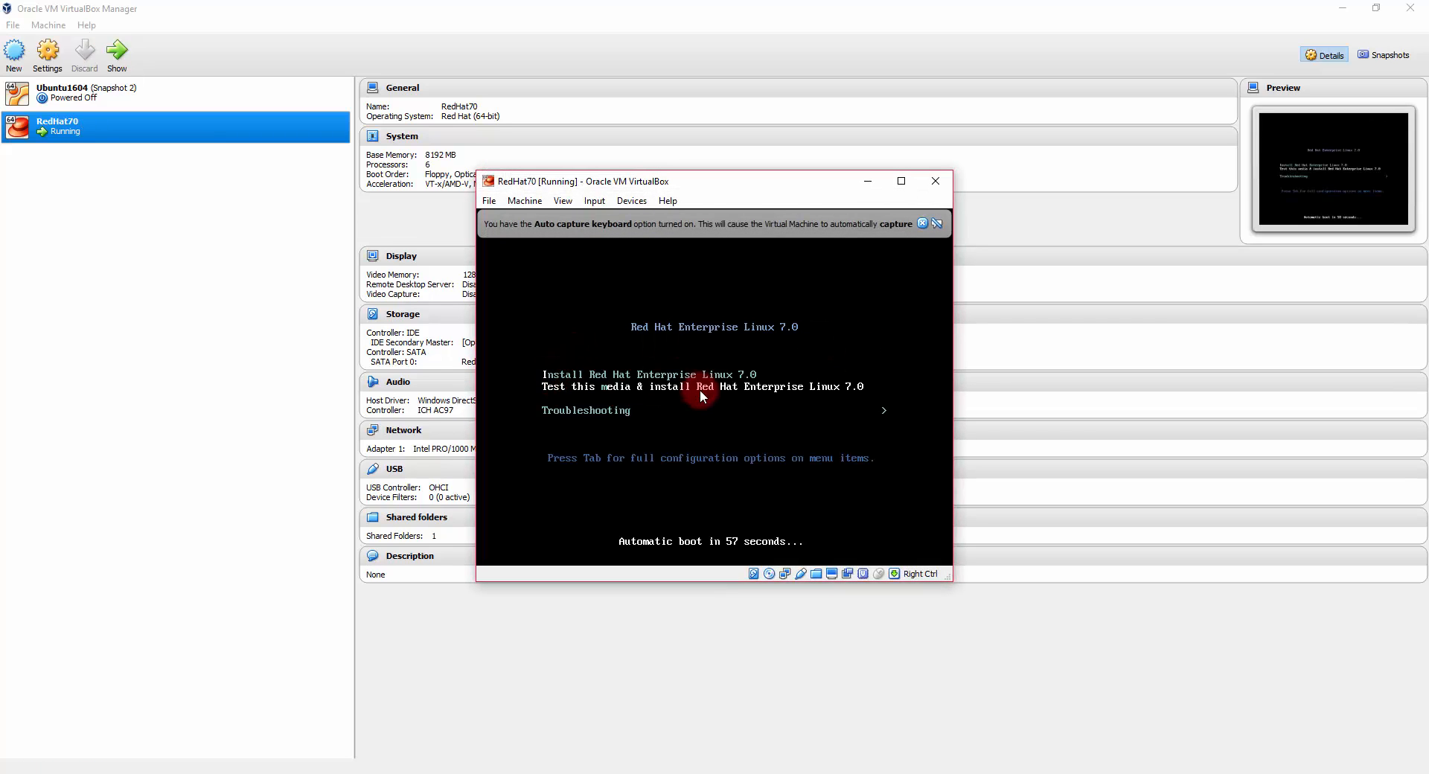
pyautogui.click(773, 363)
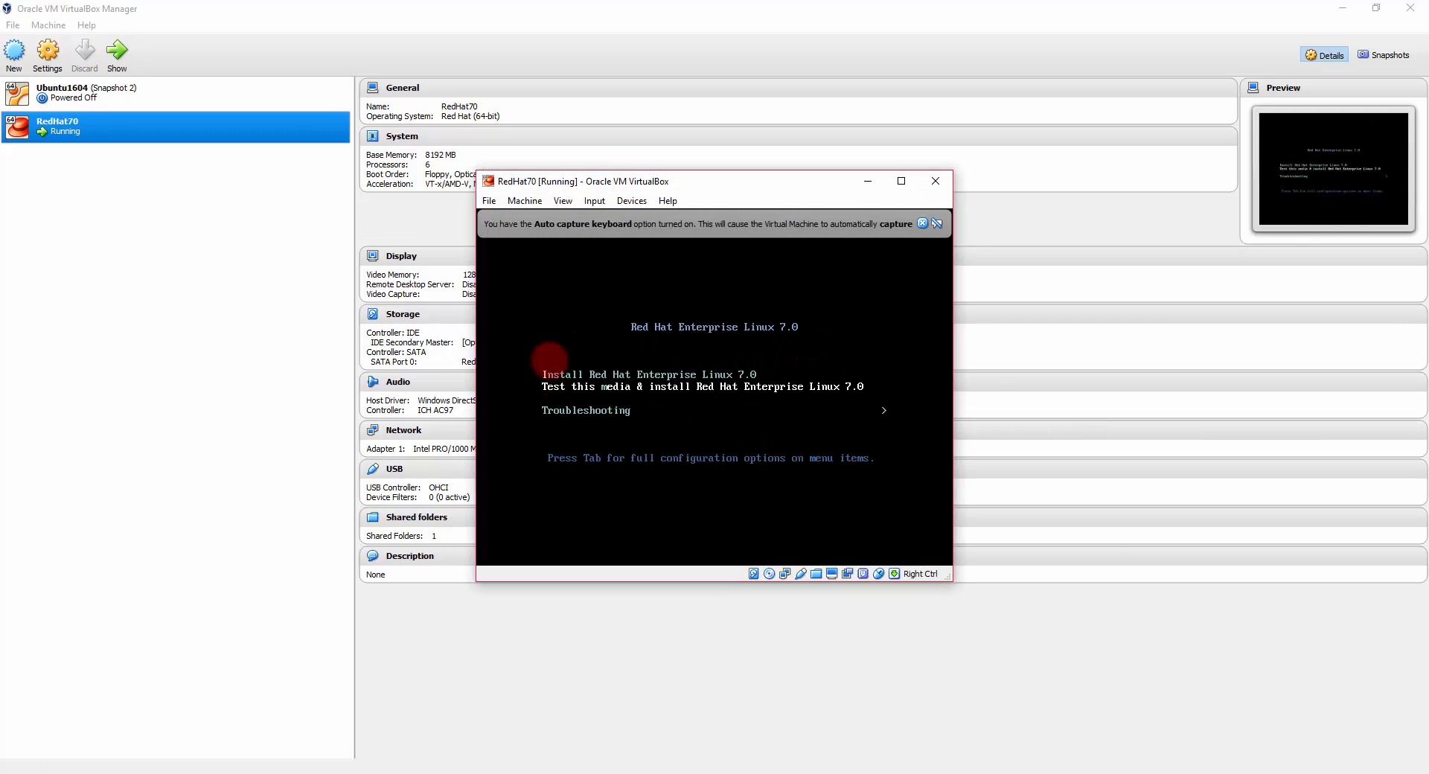
pyautogui.press('Return')
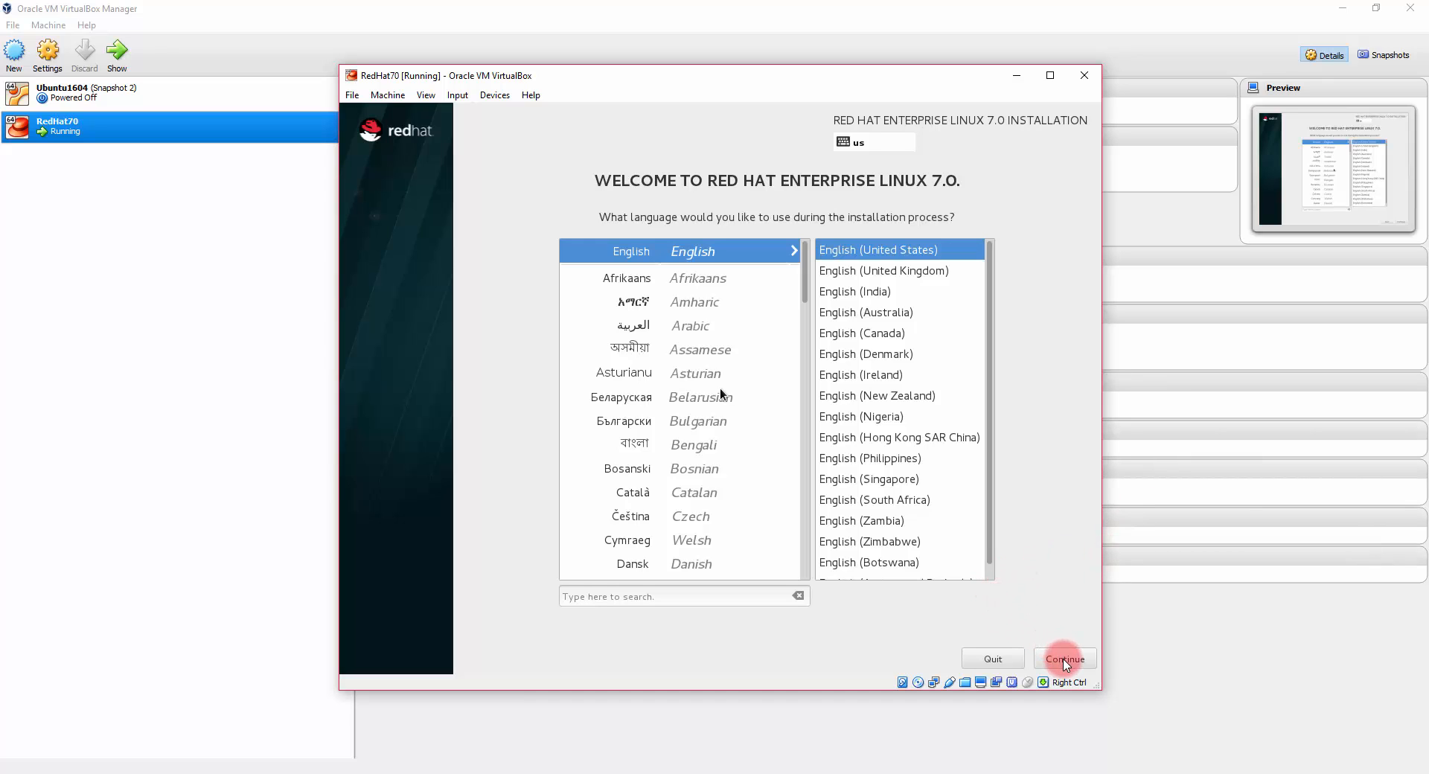
# Step: Keep English (United States) and choose Server with GUI as the base environment
pyautogui.click(1064, 660)
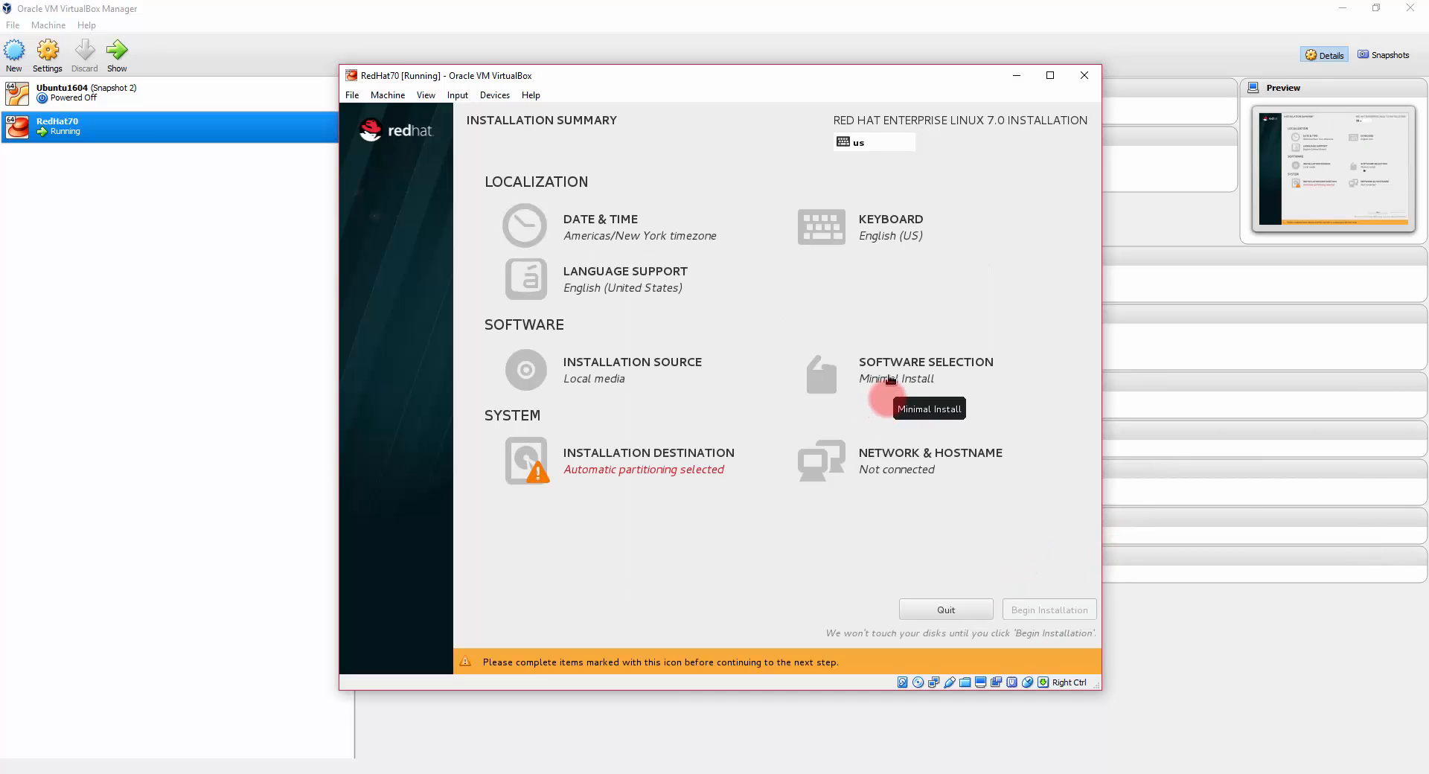
pyautogui.click(886, 381)
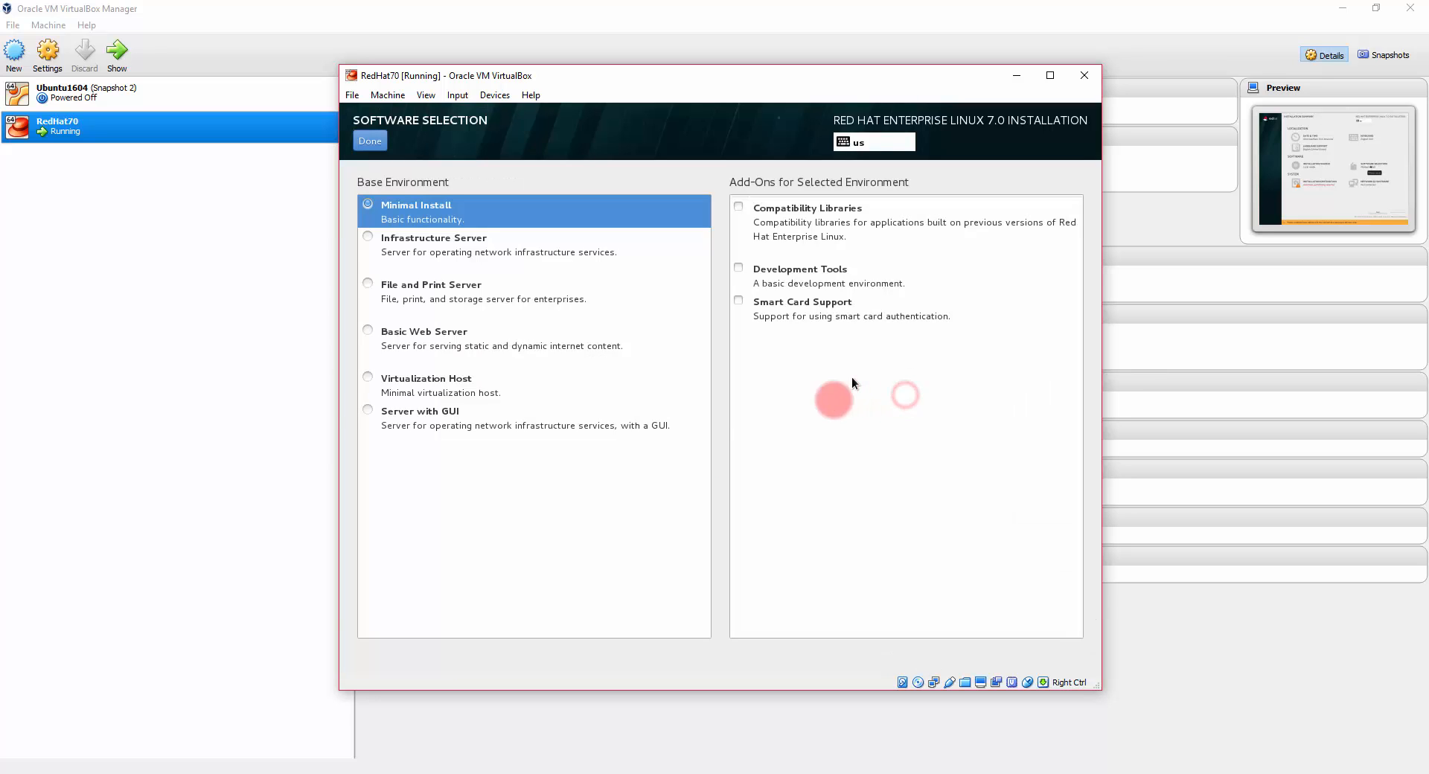
pyautogui.click(419, 413)
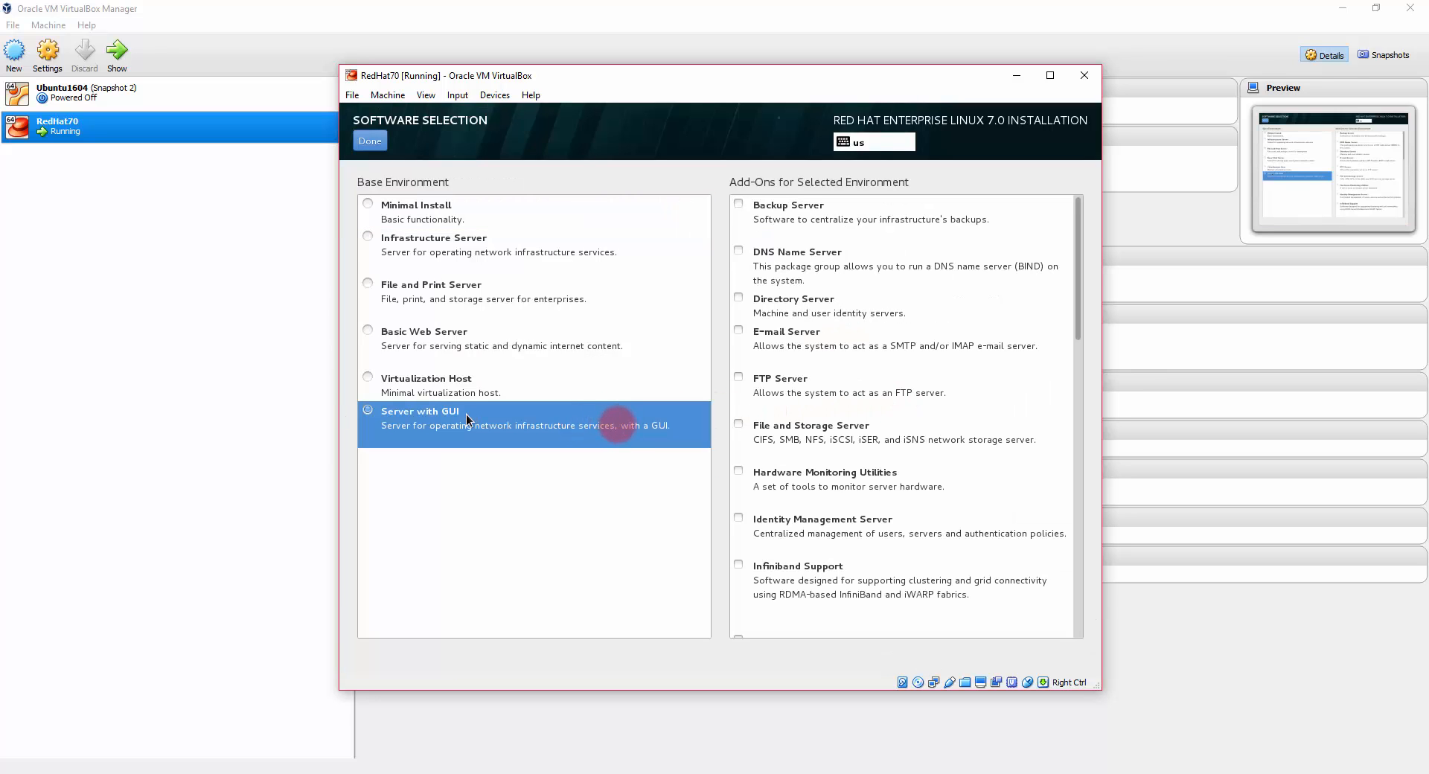
# Step: Add Java Platform, KDE, Remote Desktop Clients, Compatibility Libraries and Development Tools add-ons
pyautogui.scroll(-3, 1057, 328)
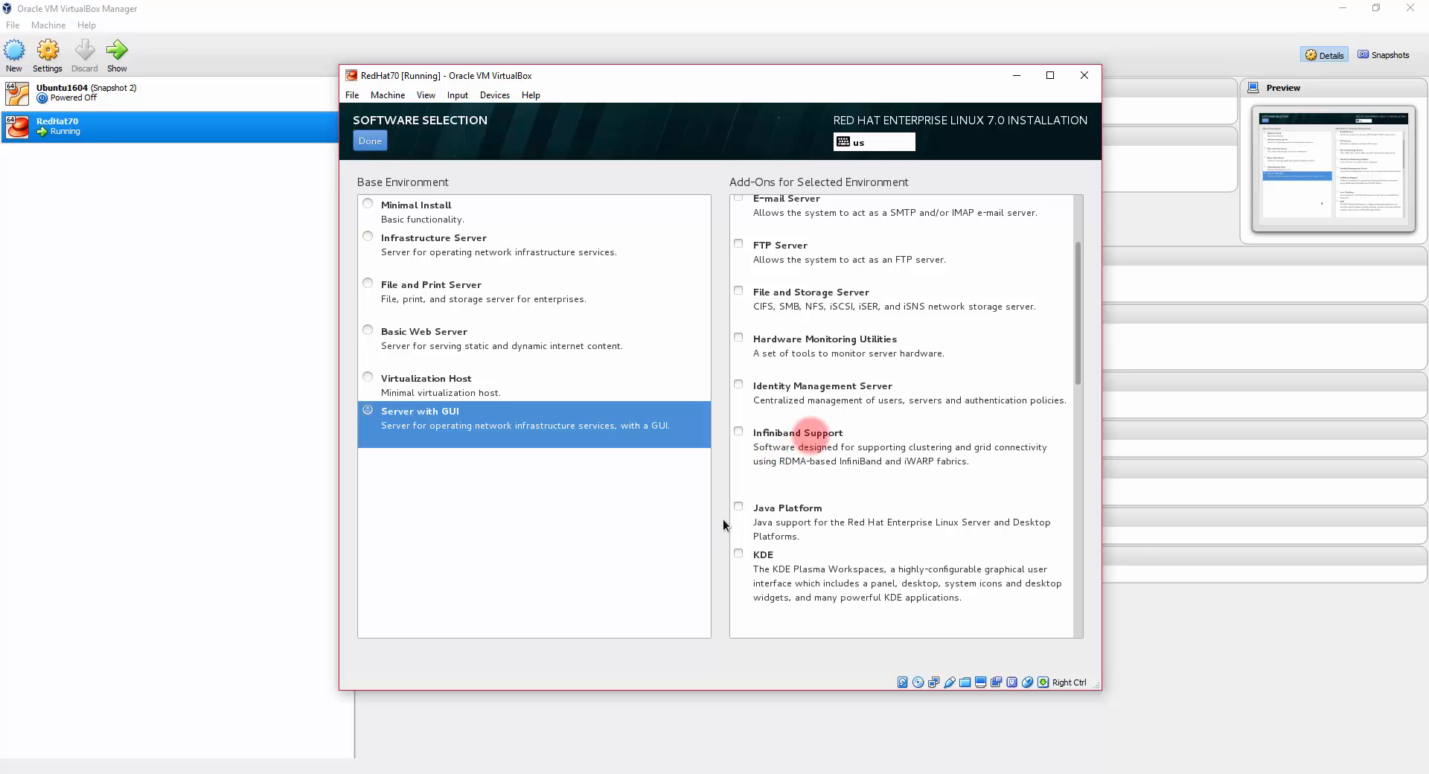
pyautogui.click(738, 506)
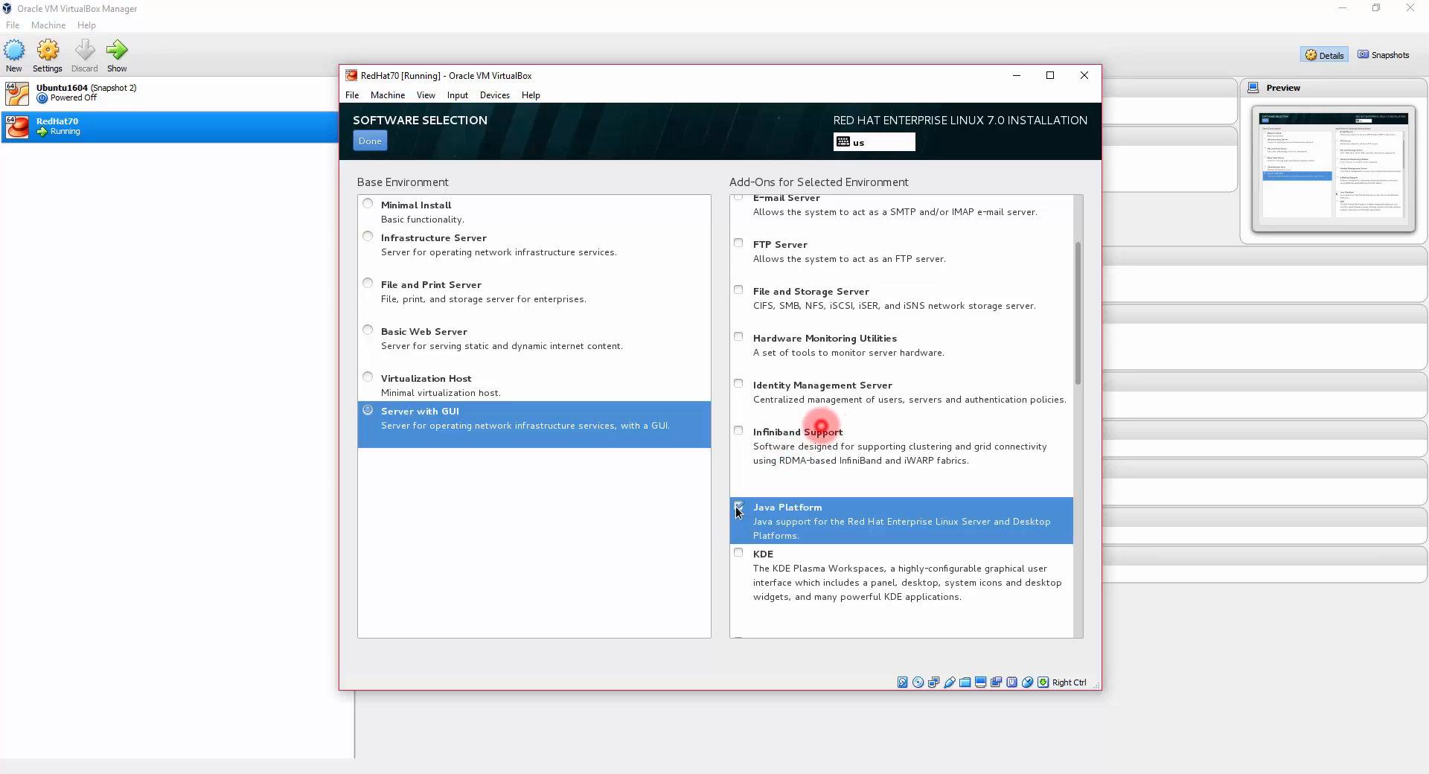
pyautogui.click(736, 554)
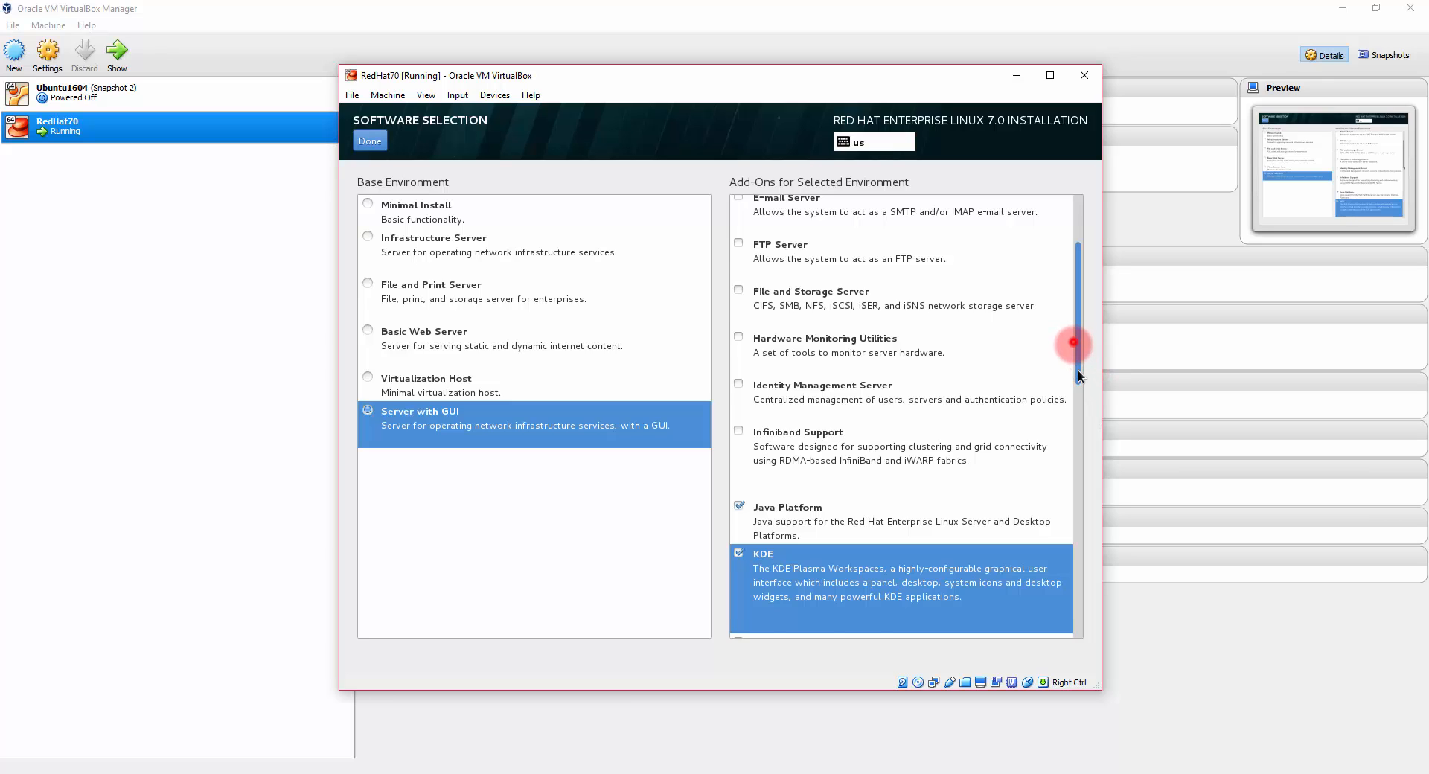
pyautogui.moveTo(1077, 346); pyautogui.dragTo(1077, 536)
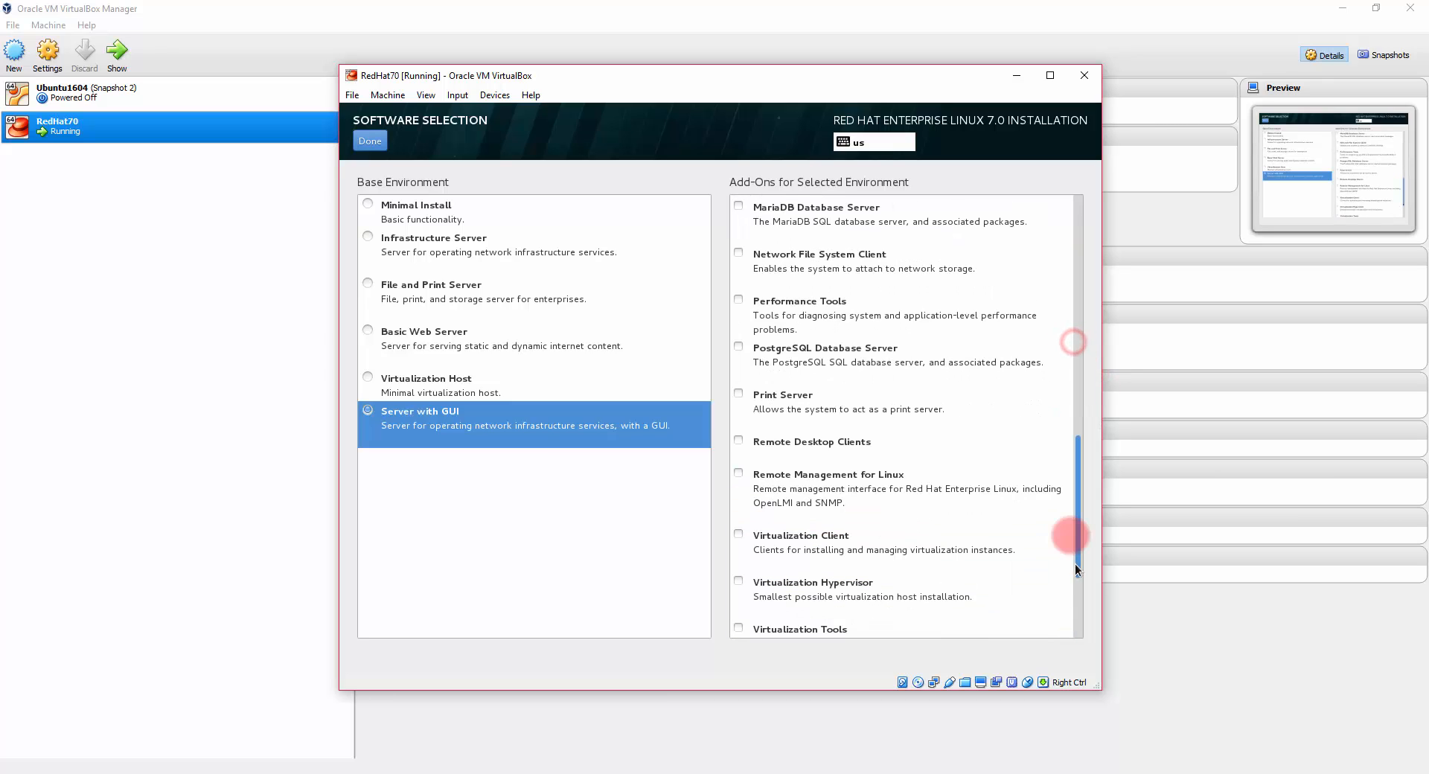
pyautogui.click(739, 442)
pyautogui.moveTo(1077, 477); pyautogui.dragTo(1077, 535)
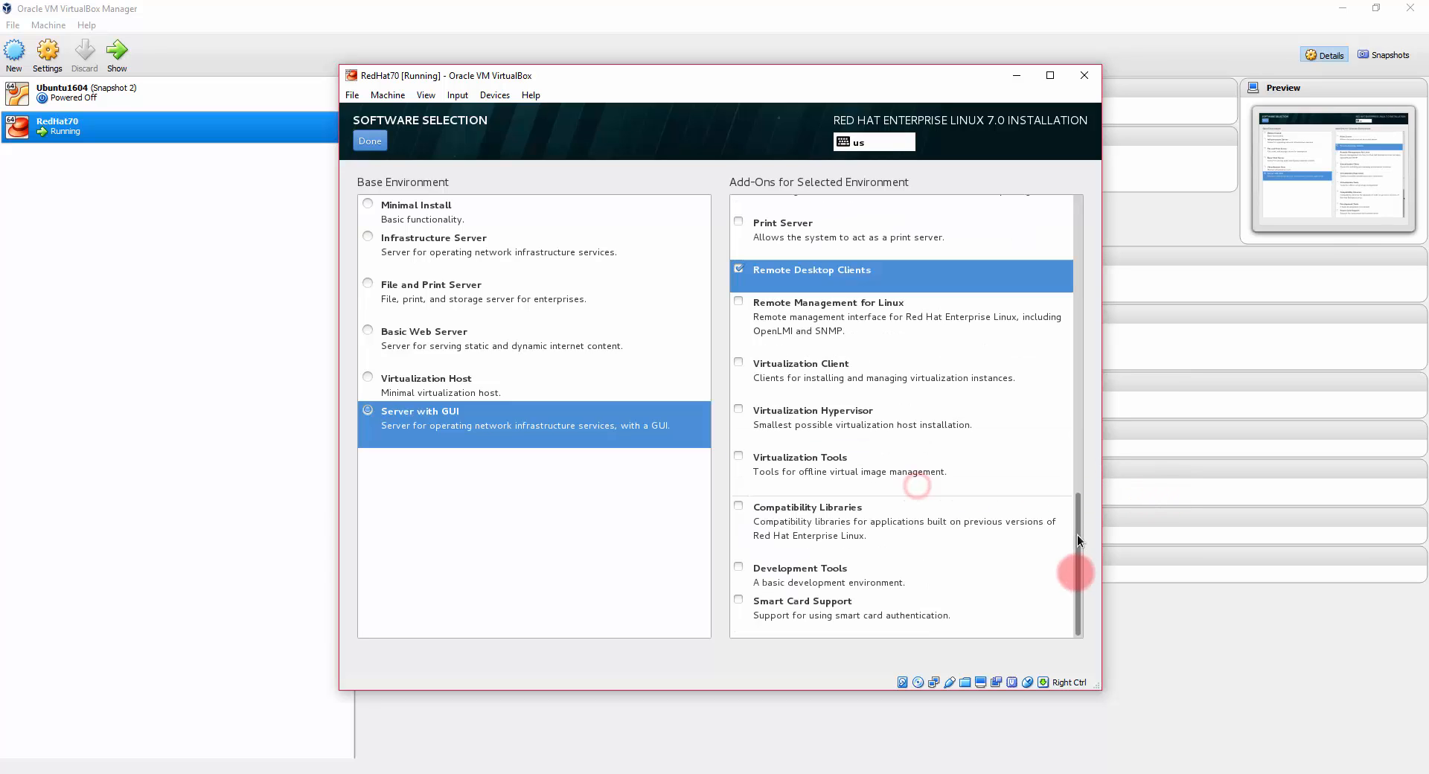
pyautogui.click(737, 507)
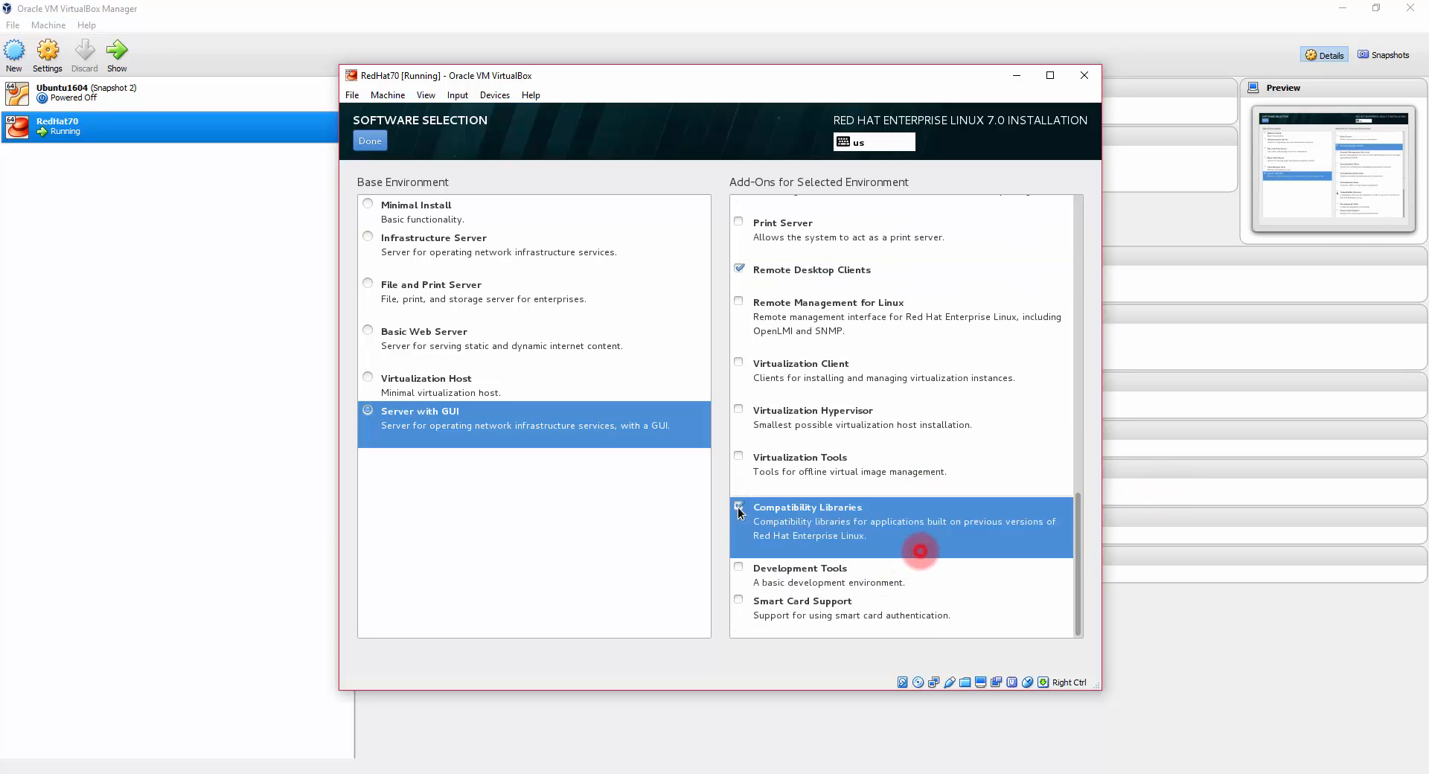
pyautogui.click(739, 568)
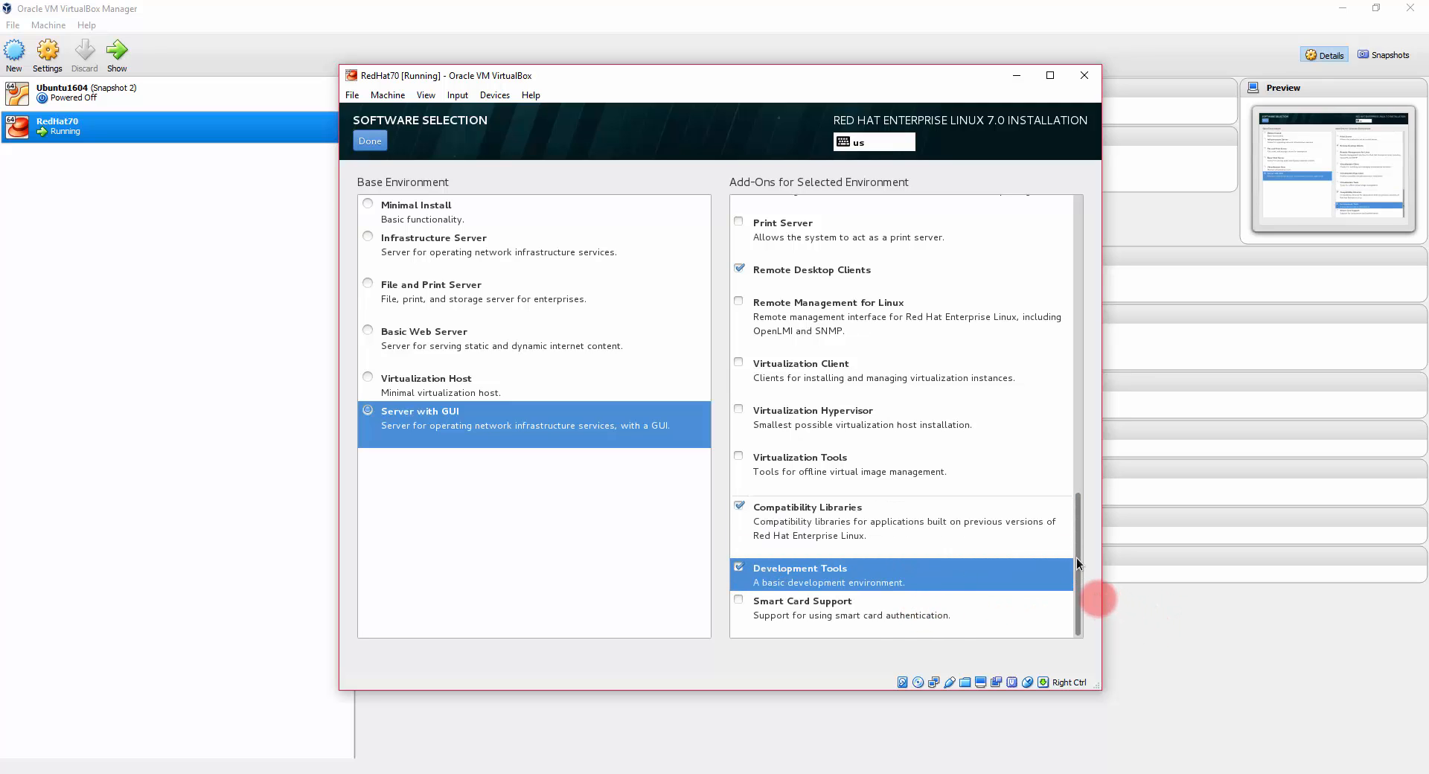
pyautogui.moveTo(1078, 538); pyautogui.dragTo(1078, 238)
pyautogui.click(375, 147)
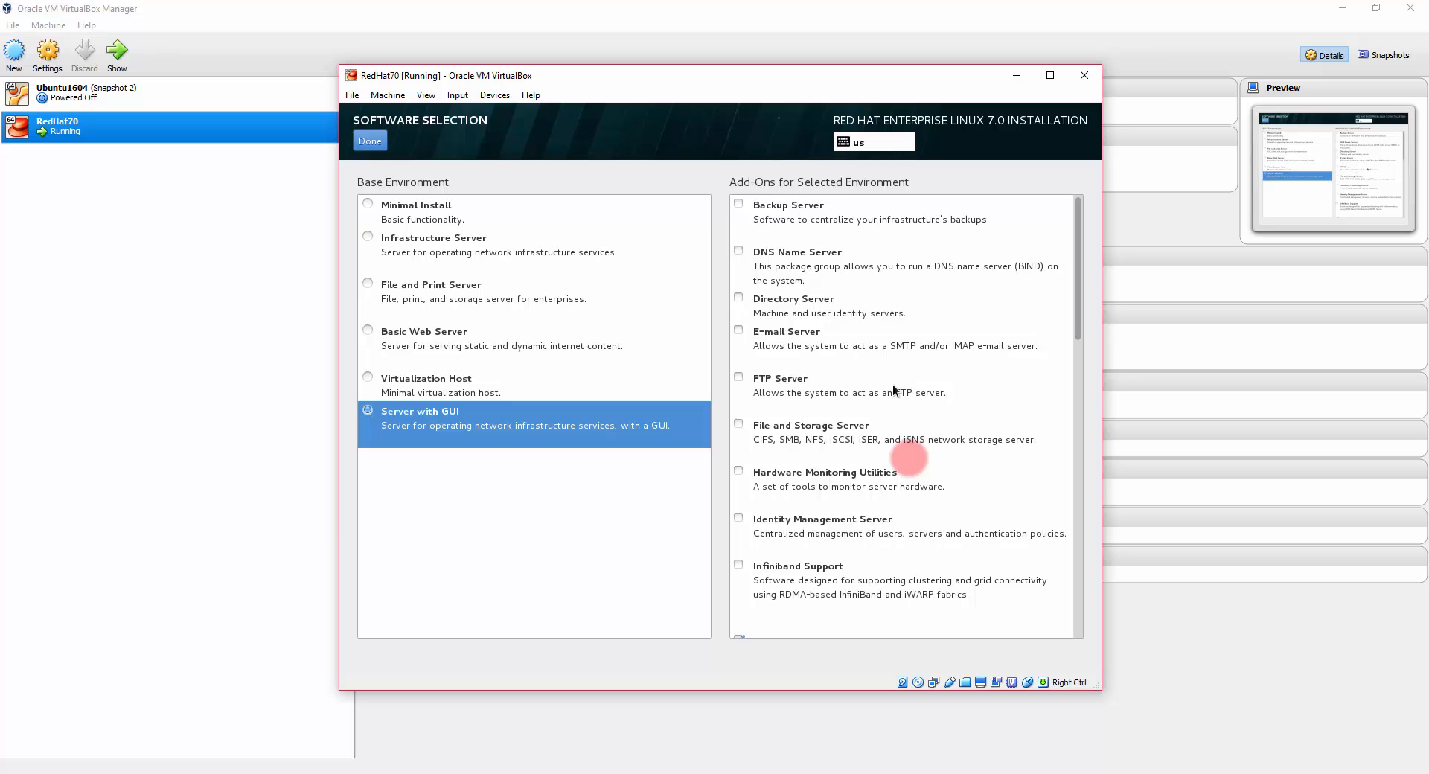
pyautogui.click(376, 139)
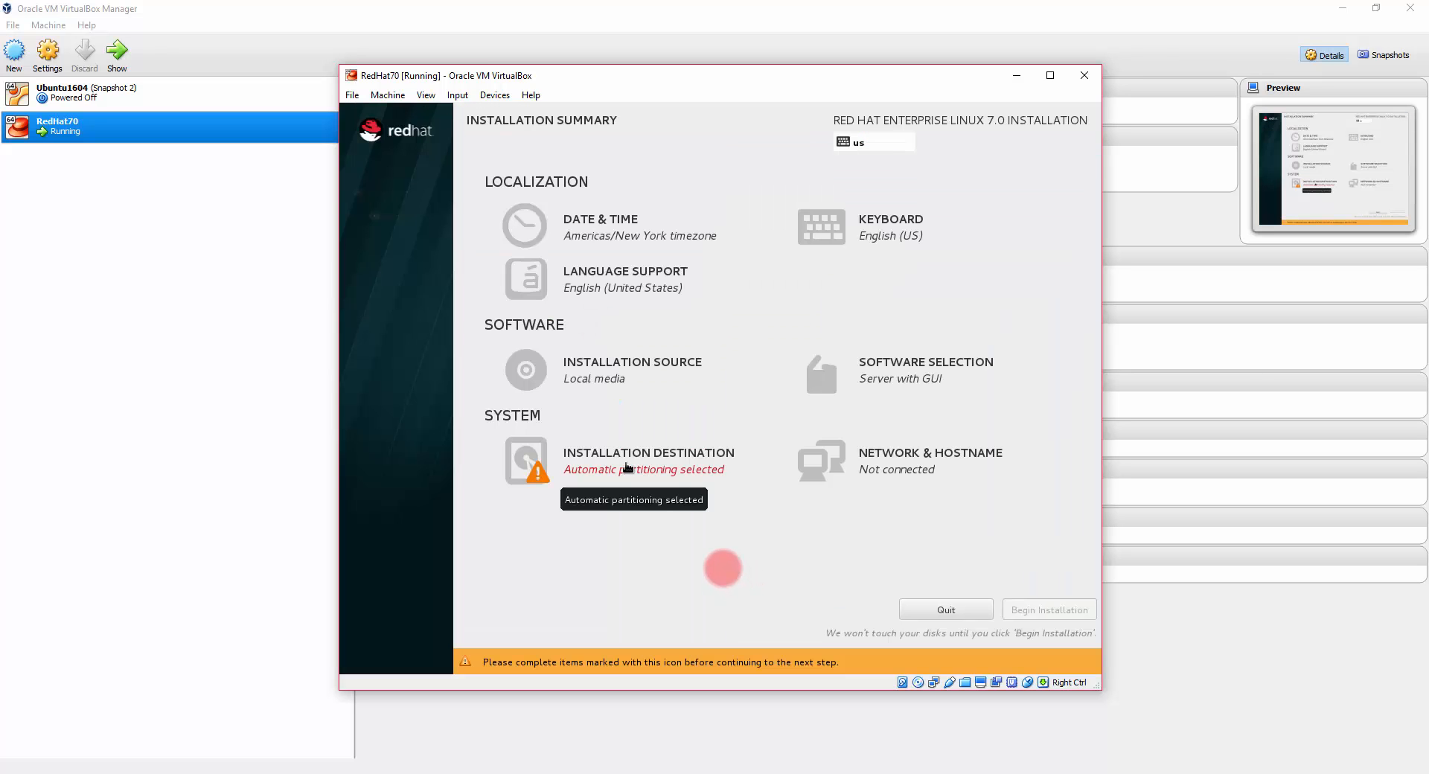
# Step: Accept automatic partitioning on the 128 GB disk and switch the enp0s3 Ethernet connection on
pyautogui.click(626, 468)
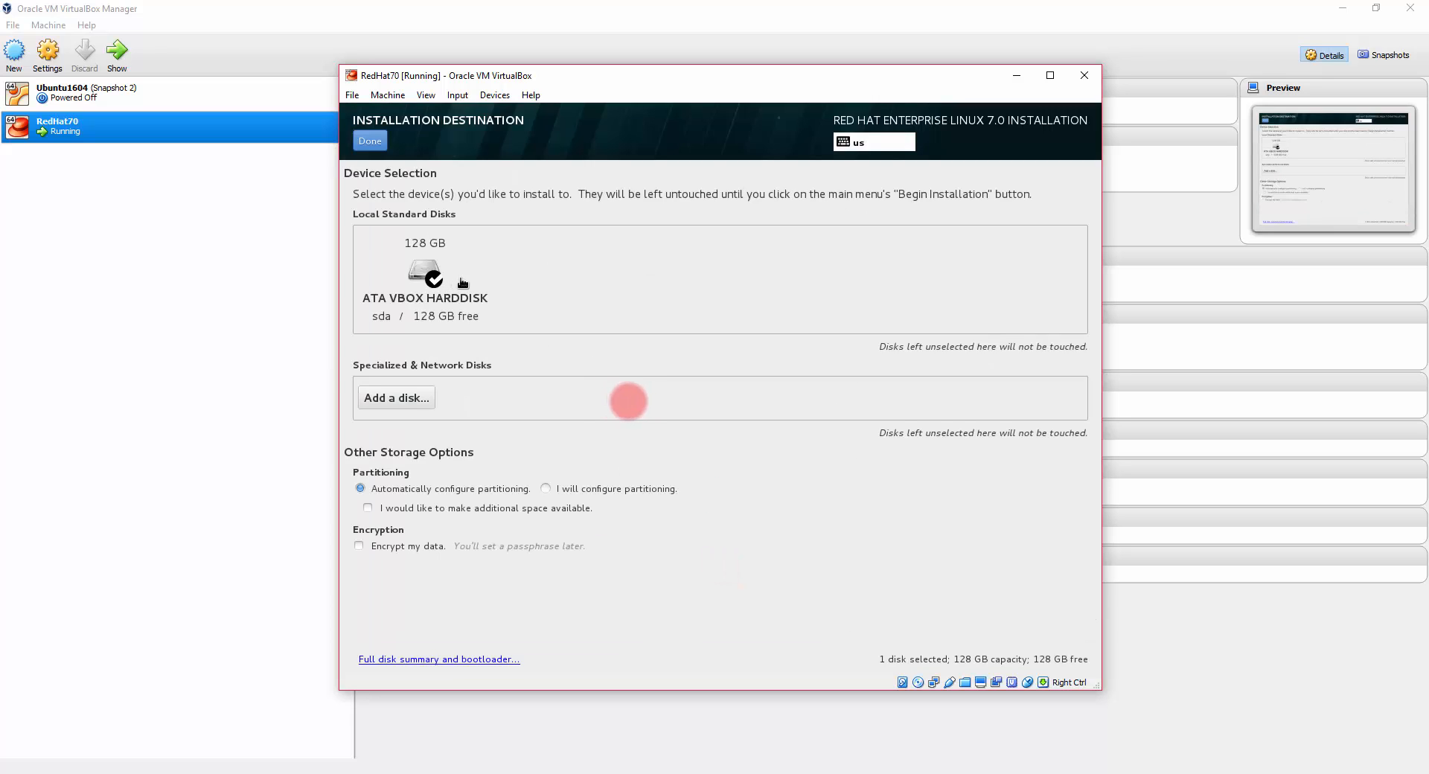
pyautogui.click(376, 143)
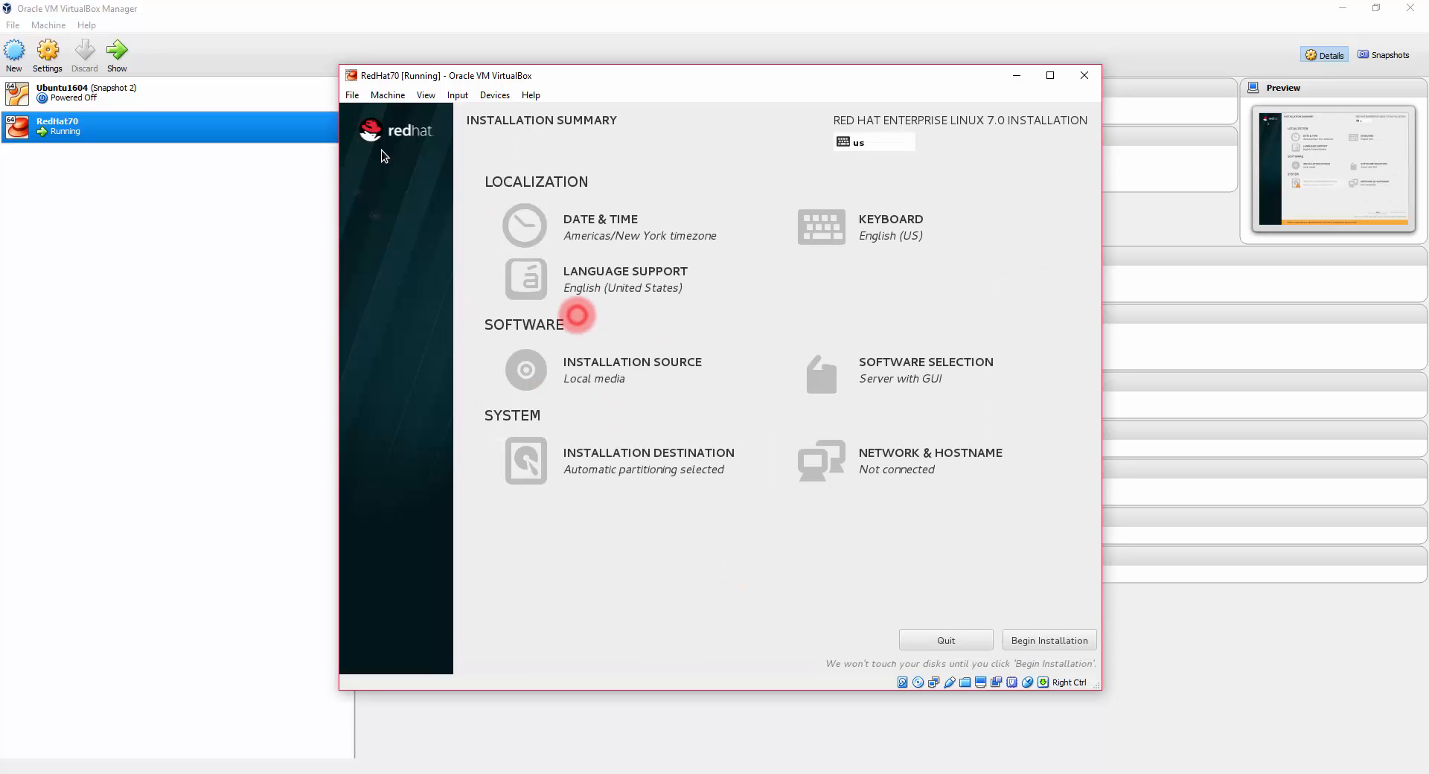
pyautogui.click(907, 465)
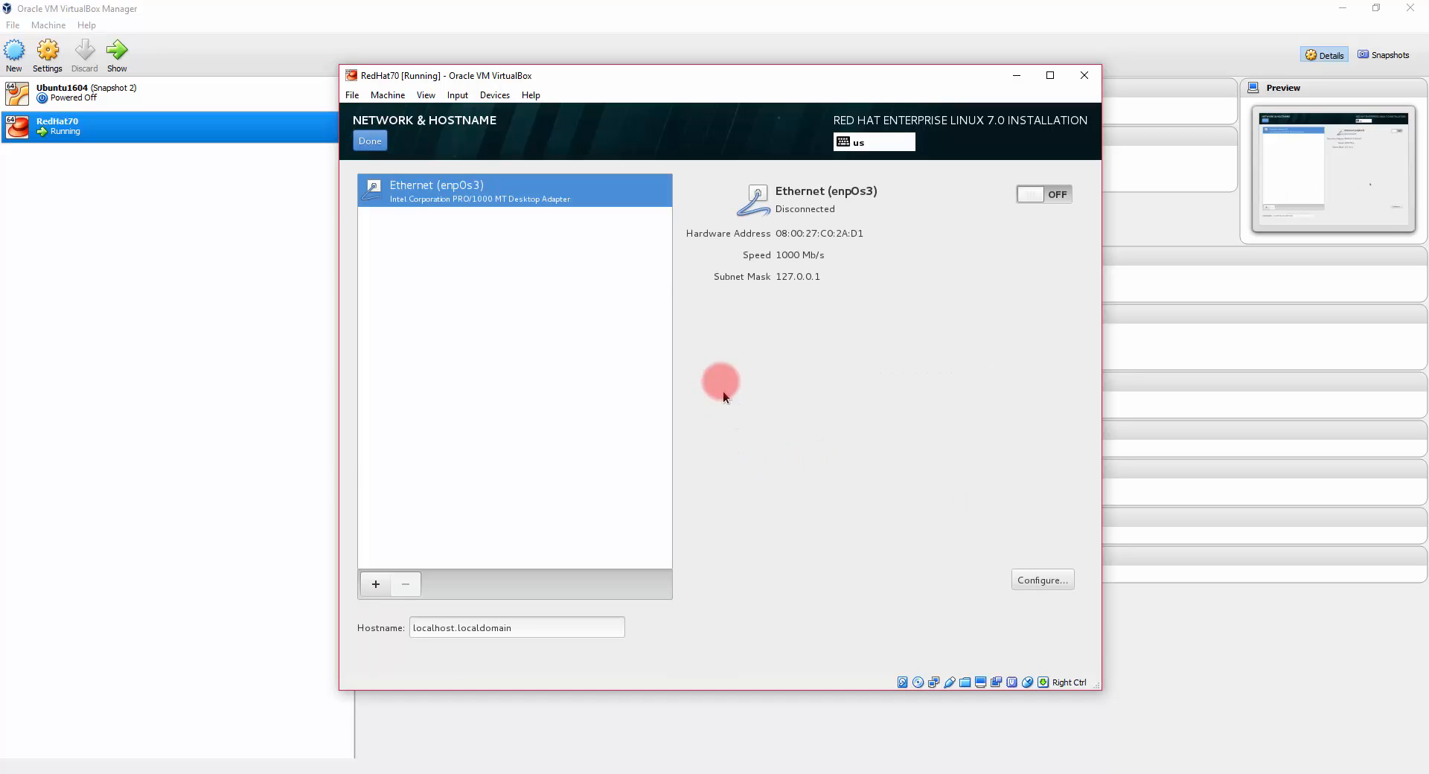
pyautogui.click(1052, 195)
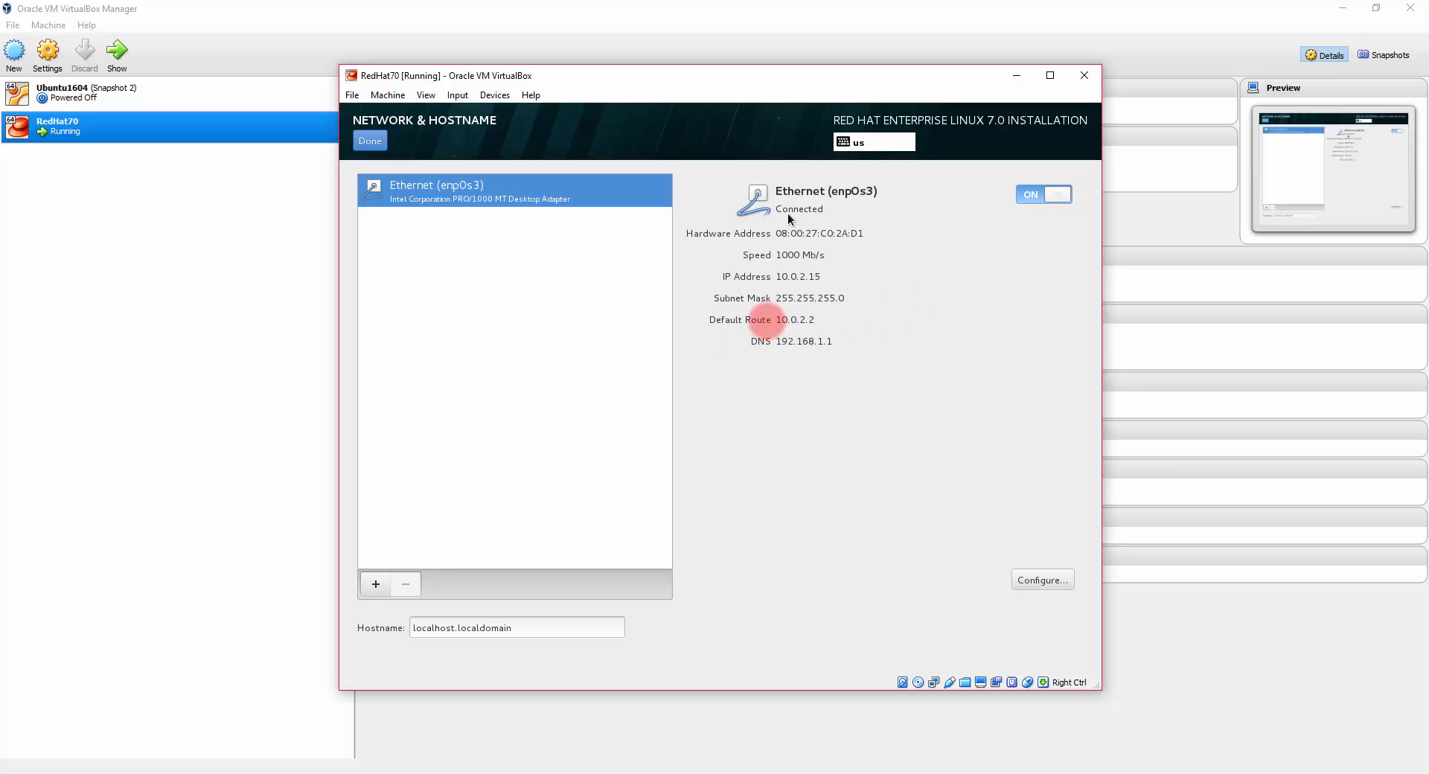
pyautogui.click(368, 147)
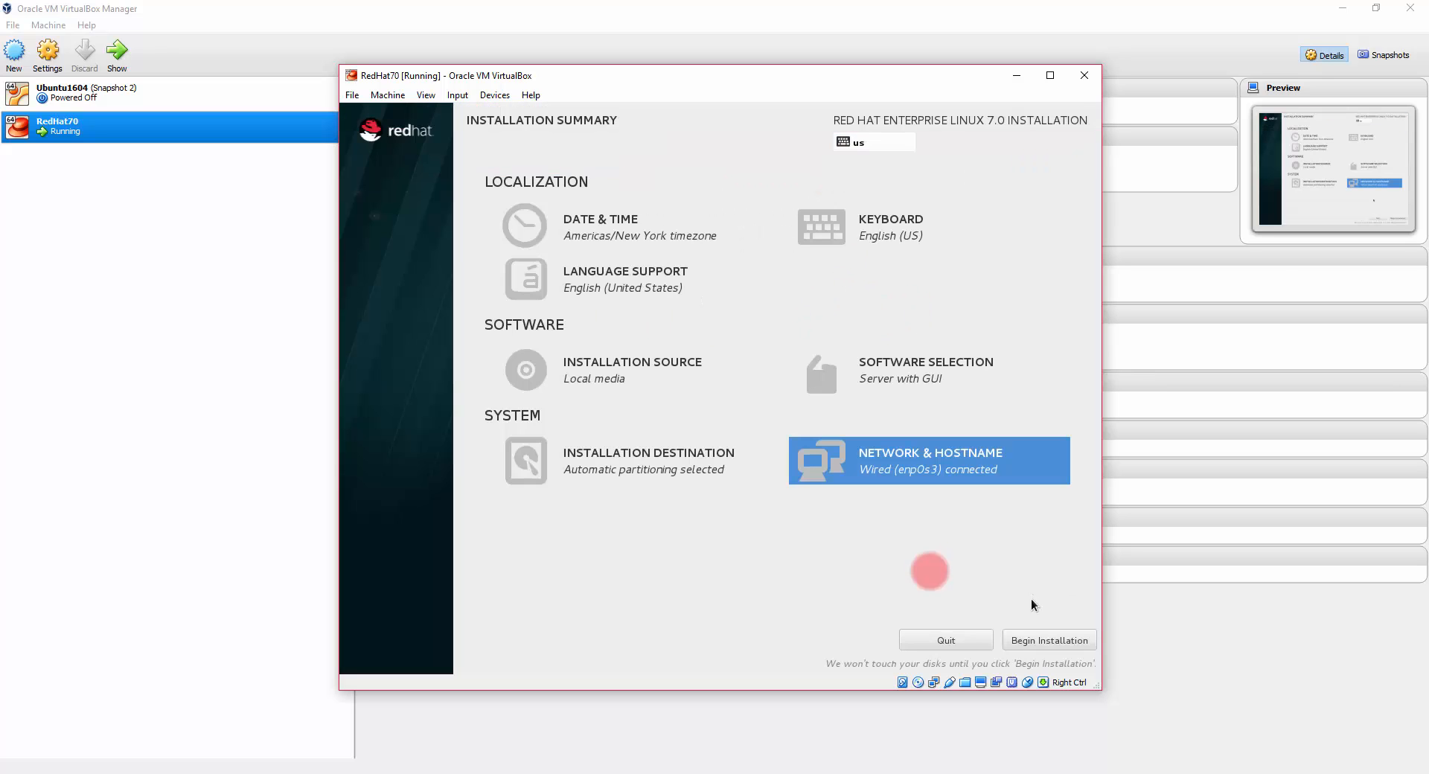
# Step: Begin installation and set the root password, keeping it despite the weak-password warning
pyautogui.click(1033, 640)
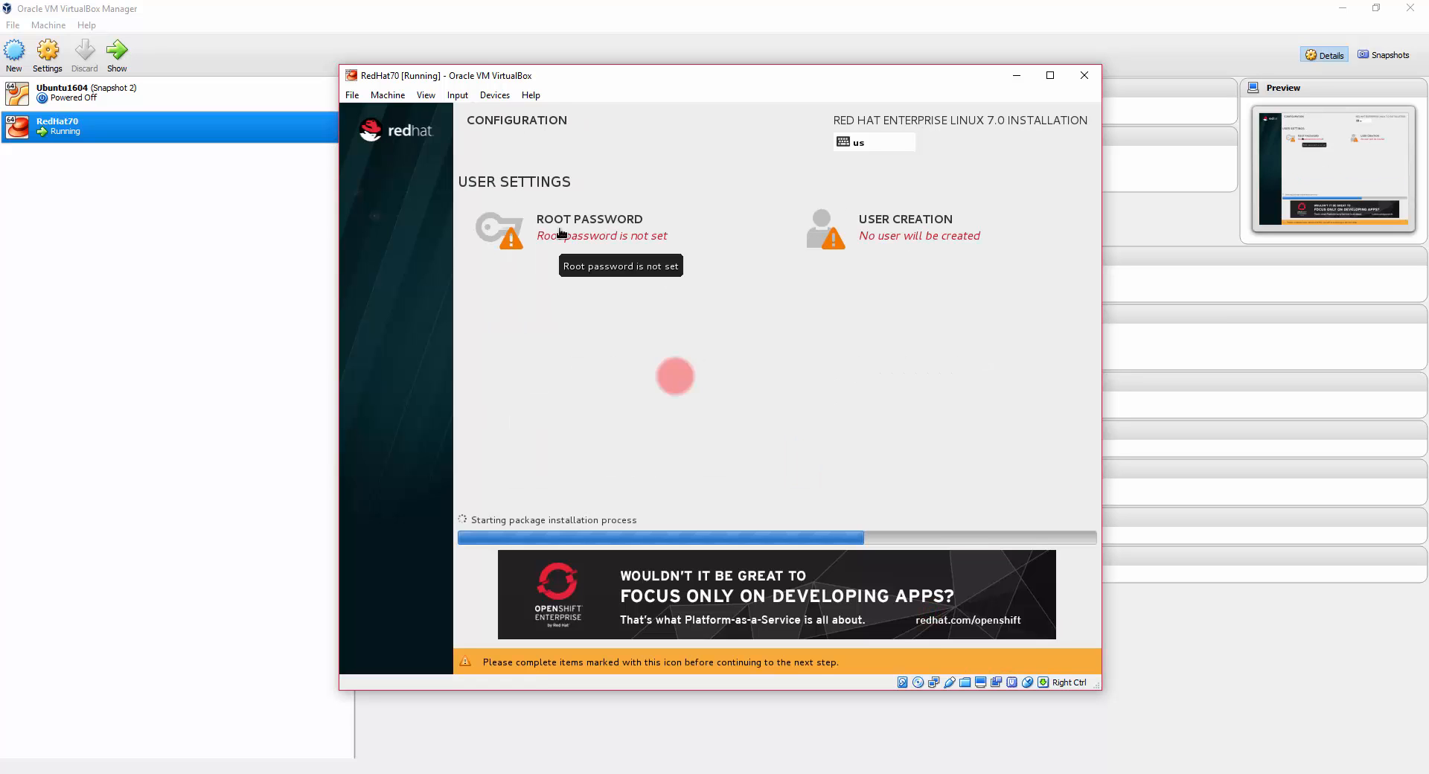
pyautogui.click(560, 232)
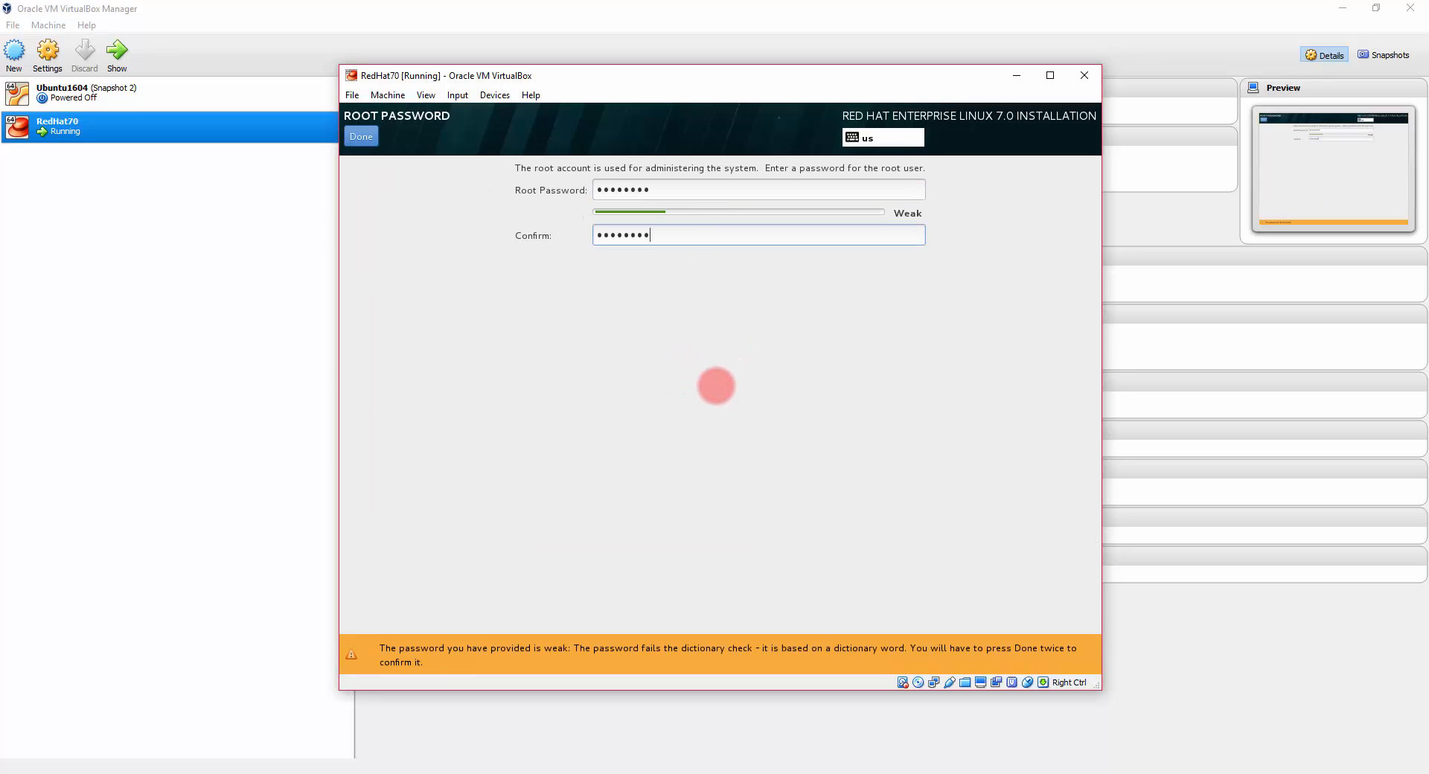
pyautogui.click(372, 136)
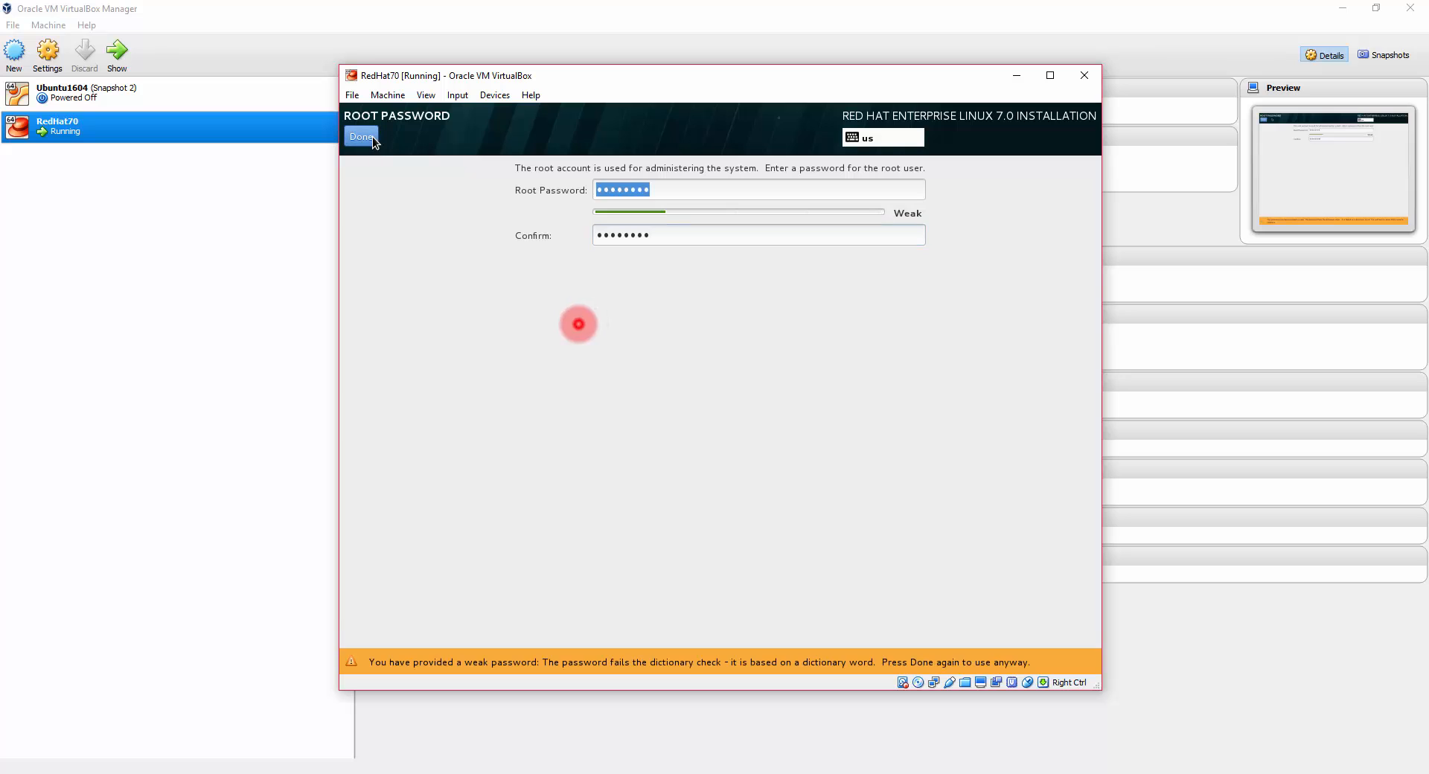
pyautogui.click(372, 136)
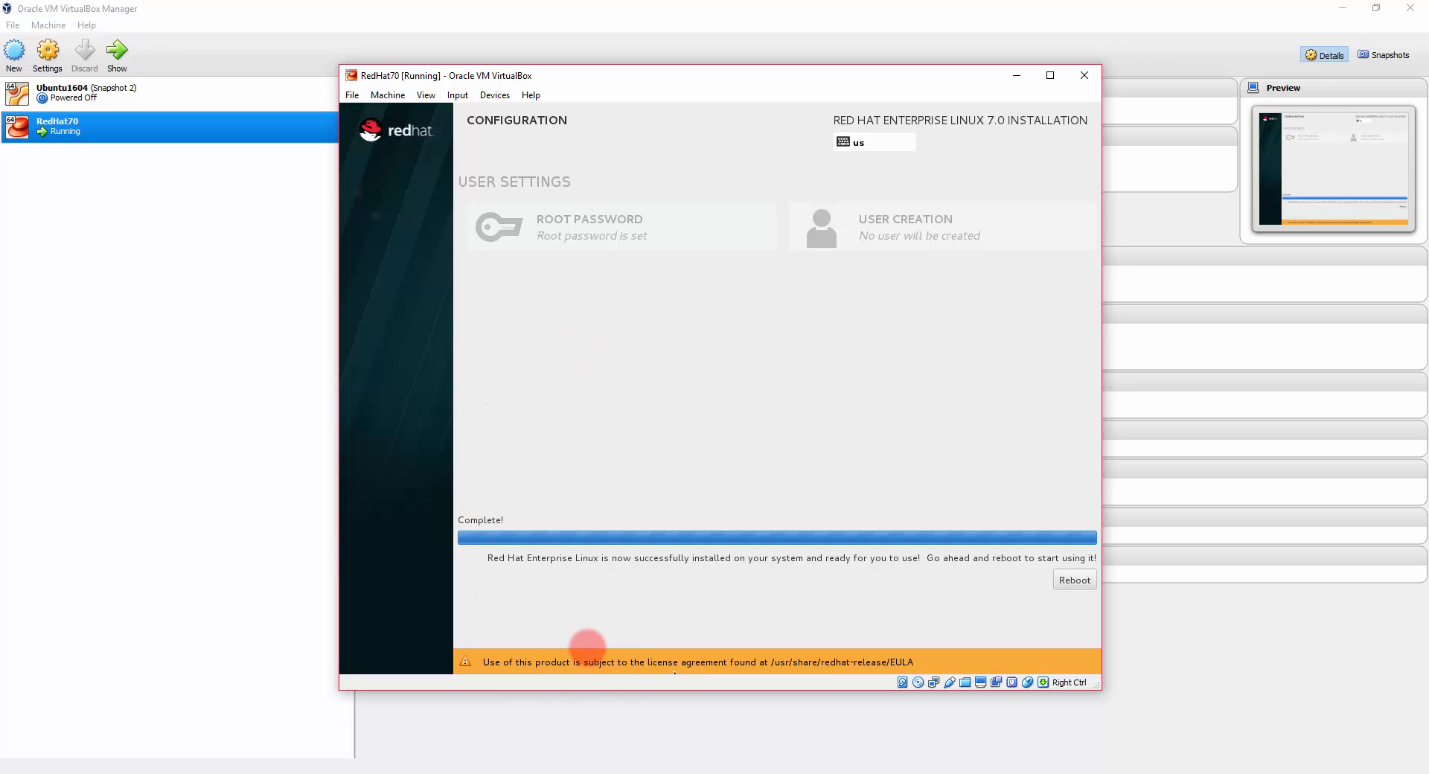
# Step: Reboot into Initial Setup, accept the license agreement, and finish the configuration
pyautogui.click(1072, 582)
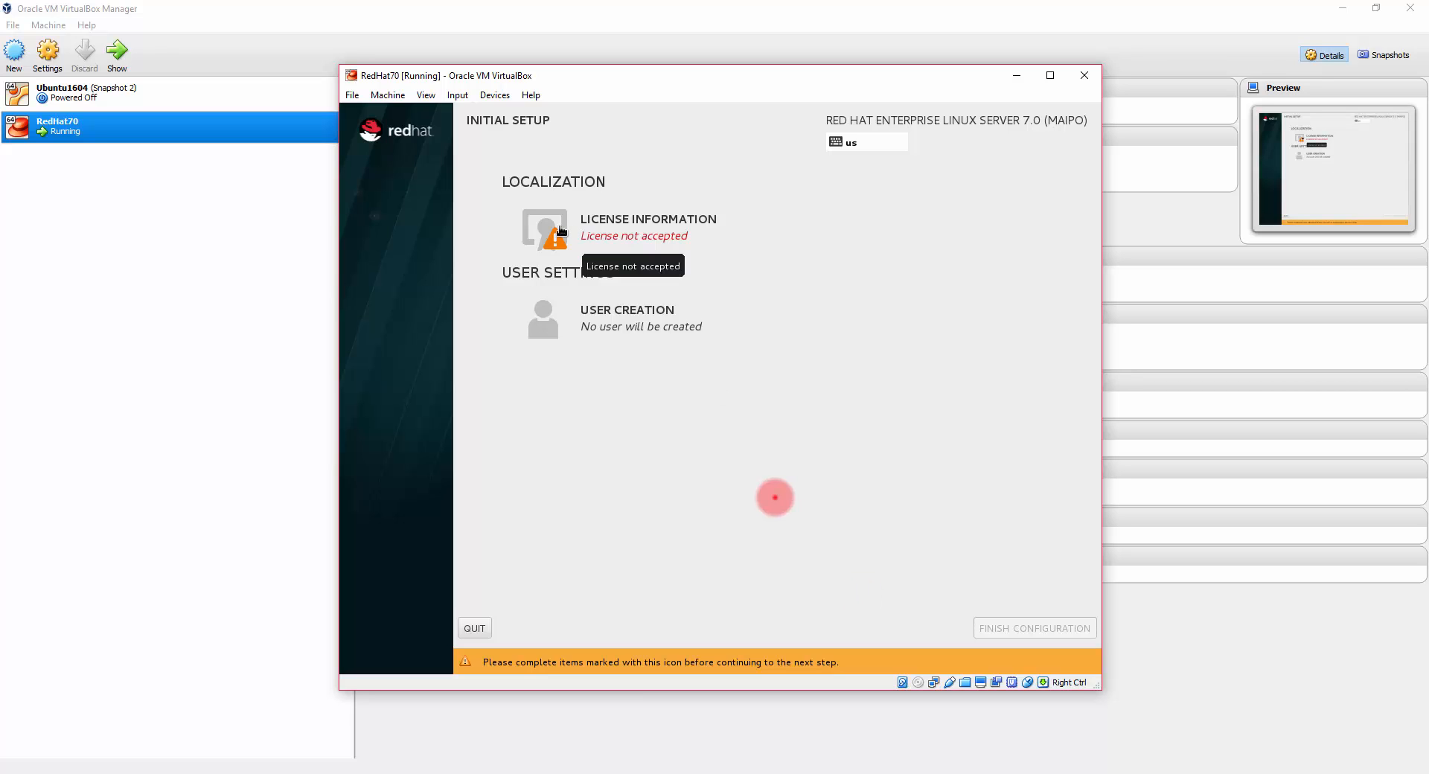
pyautogui.click(561, 225)
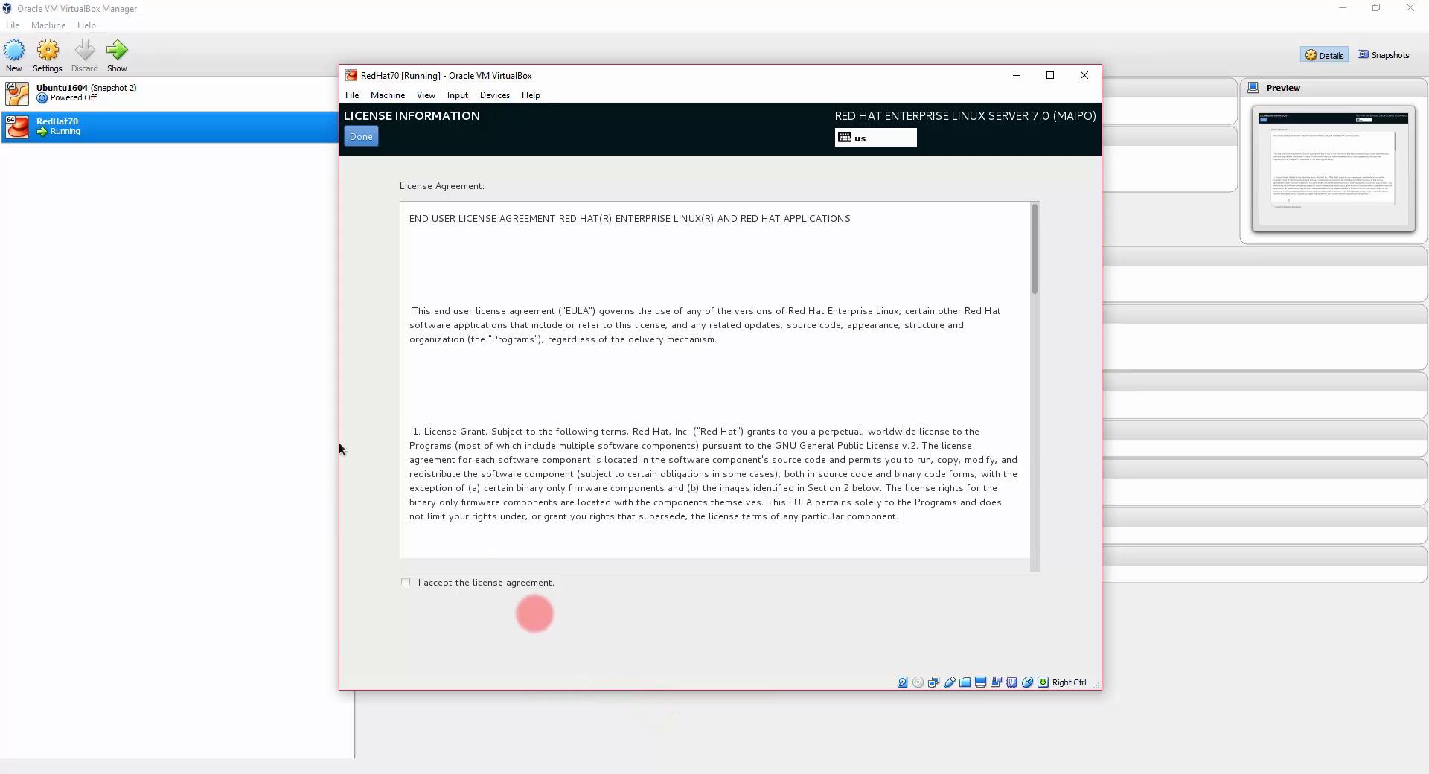
pyautogui.click(406, 583)
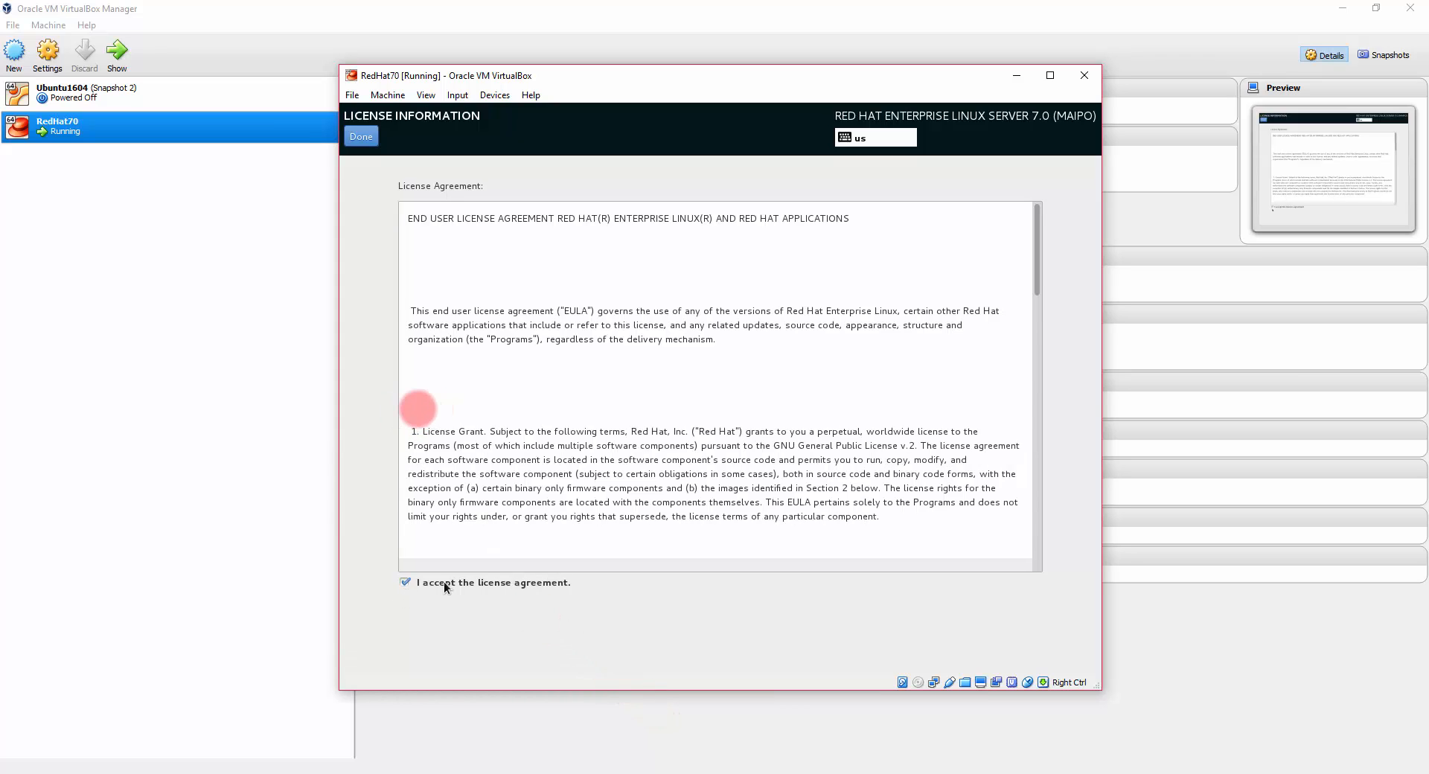
pyautogui.click(352, 137)
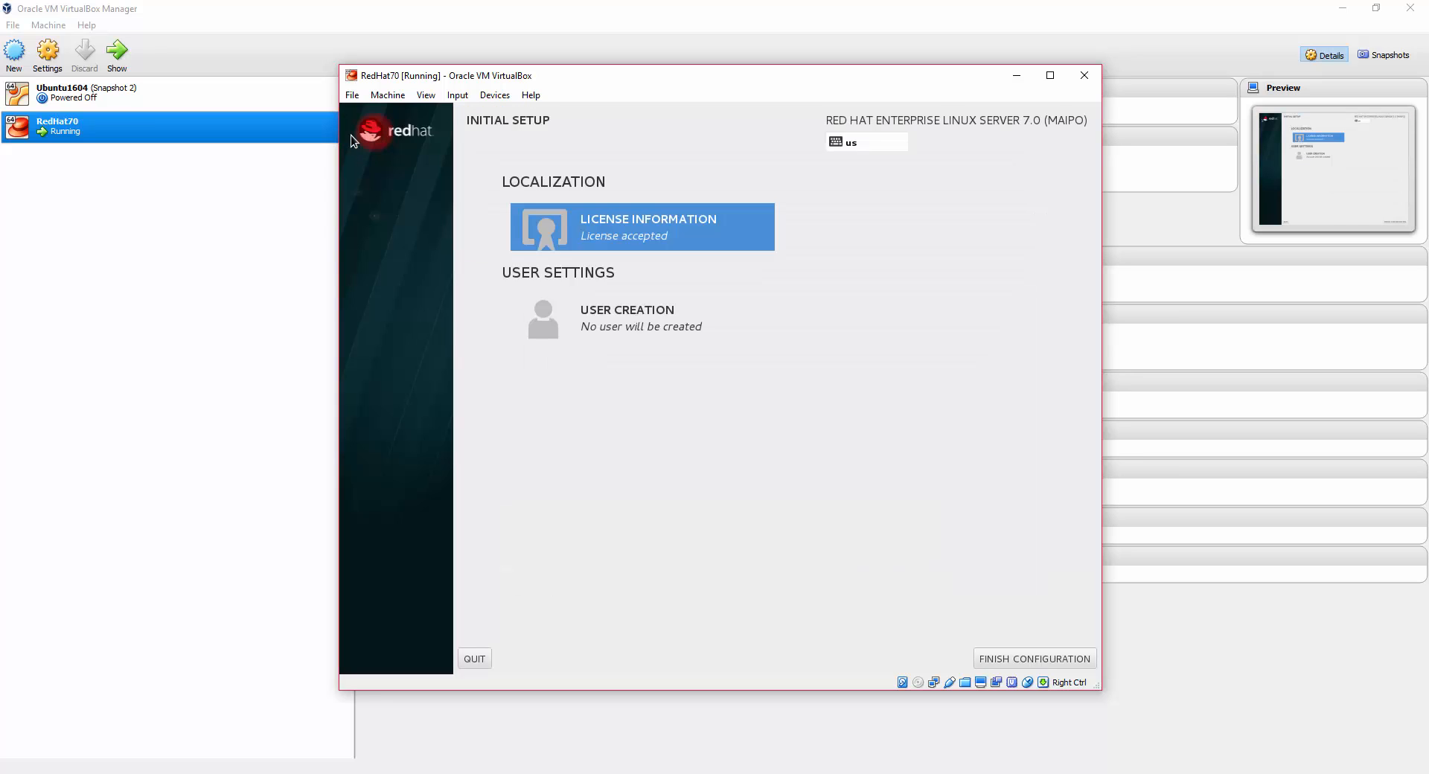
pyautogui.click(1017, 659)
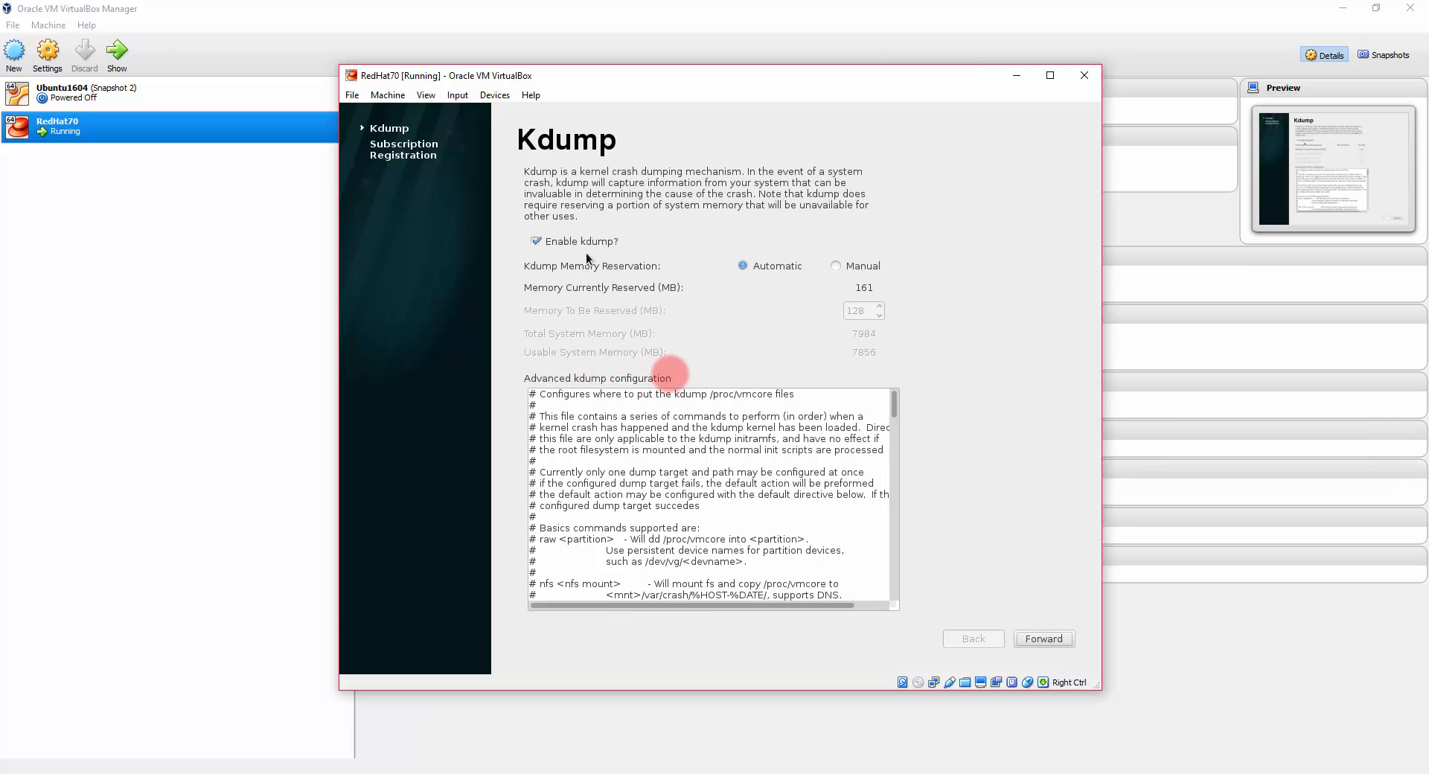
# Step: Pass Kdump, register with the Red Hat account login and password, and attach Developer Suite
pyautogui.click(1036, 641)
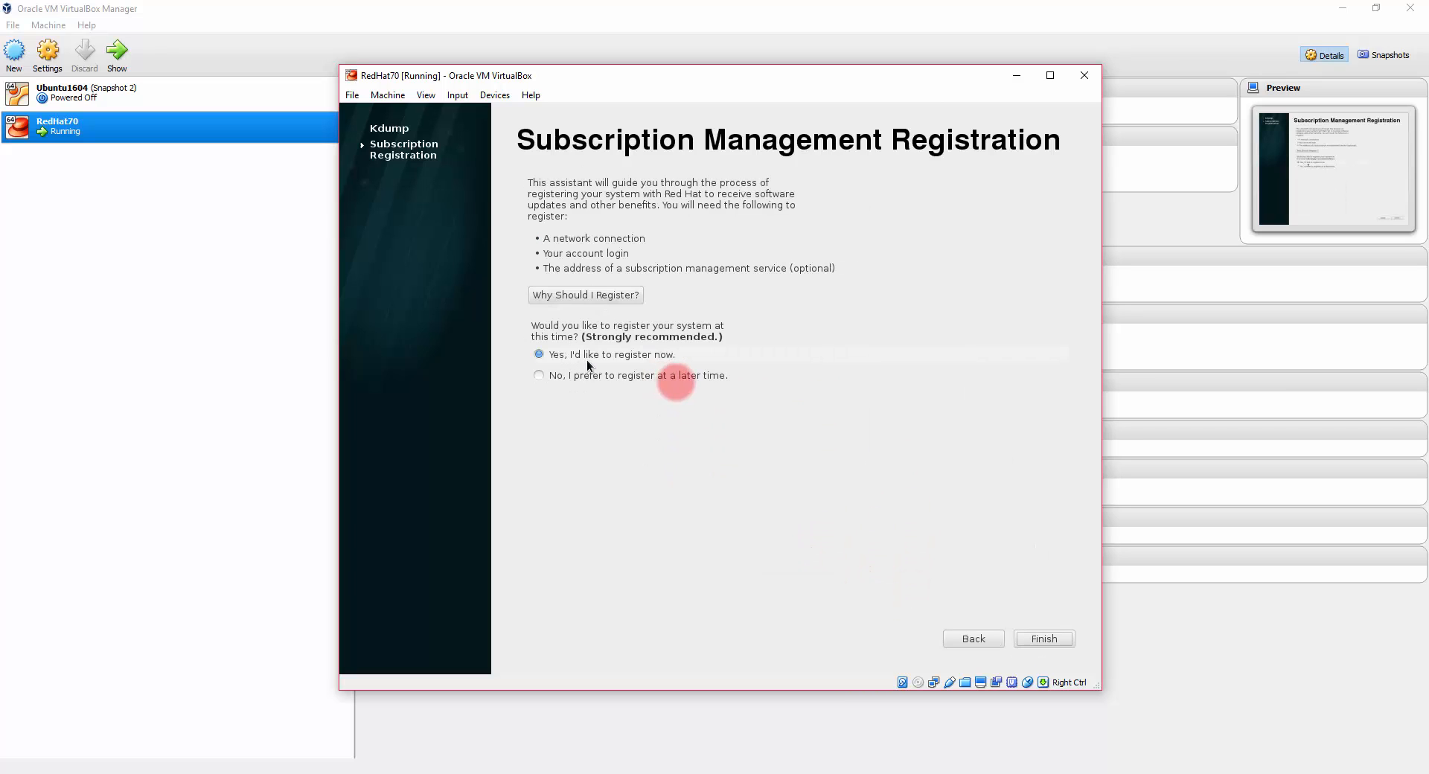
pyautogui.click(1039, 642)
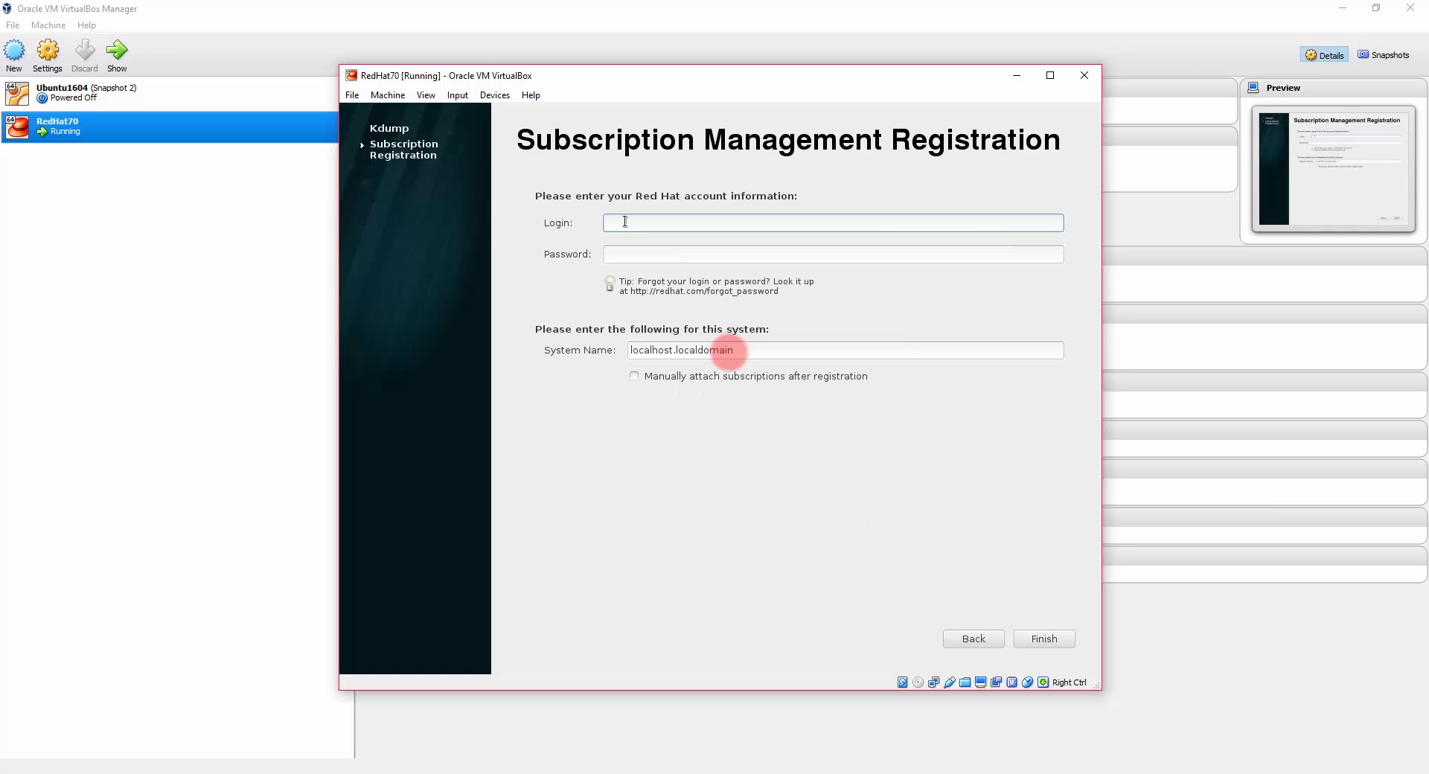
pyautogui.write('axxxxxxxxxxxx')
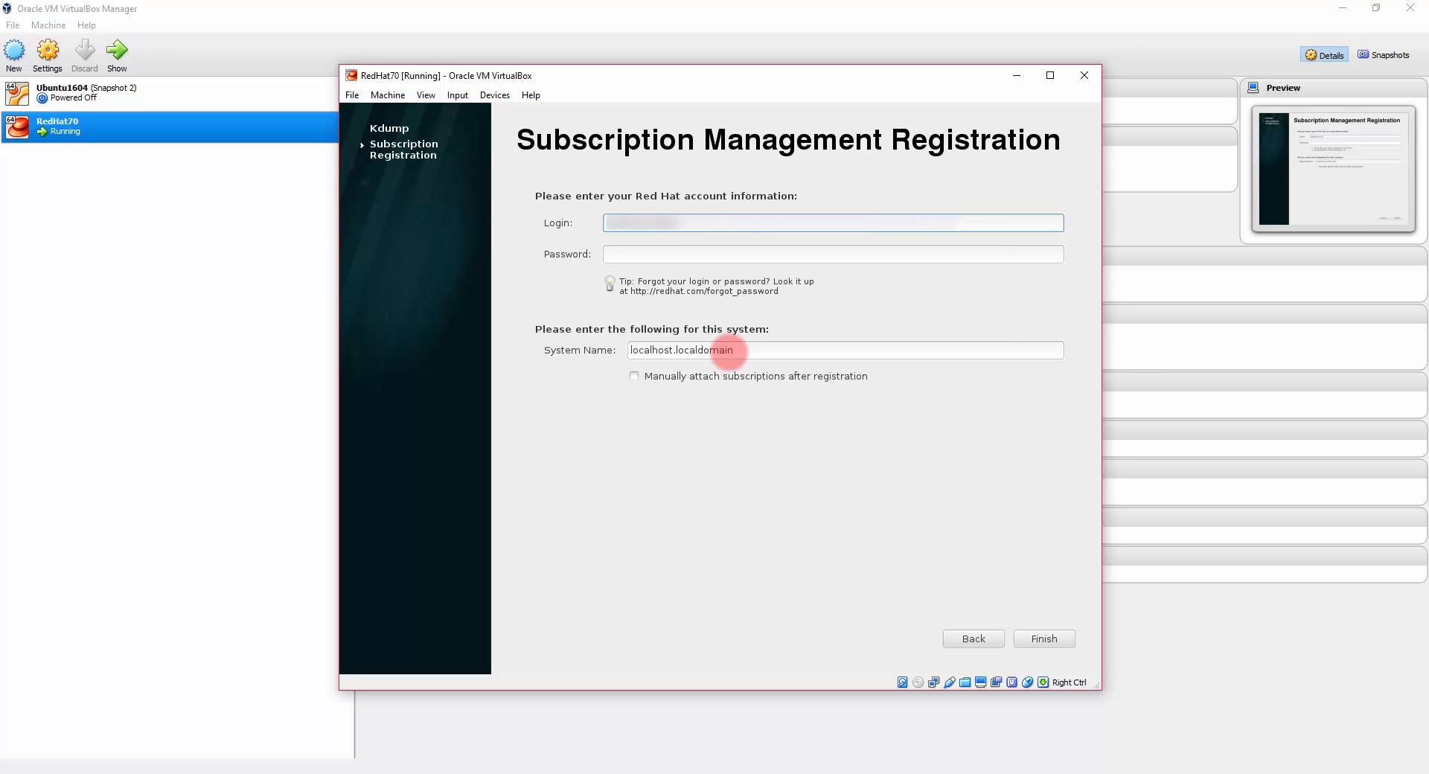
pyautogui.write('xxxxxxxx')
pyautogui.press('Tab')
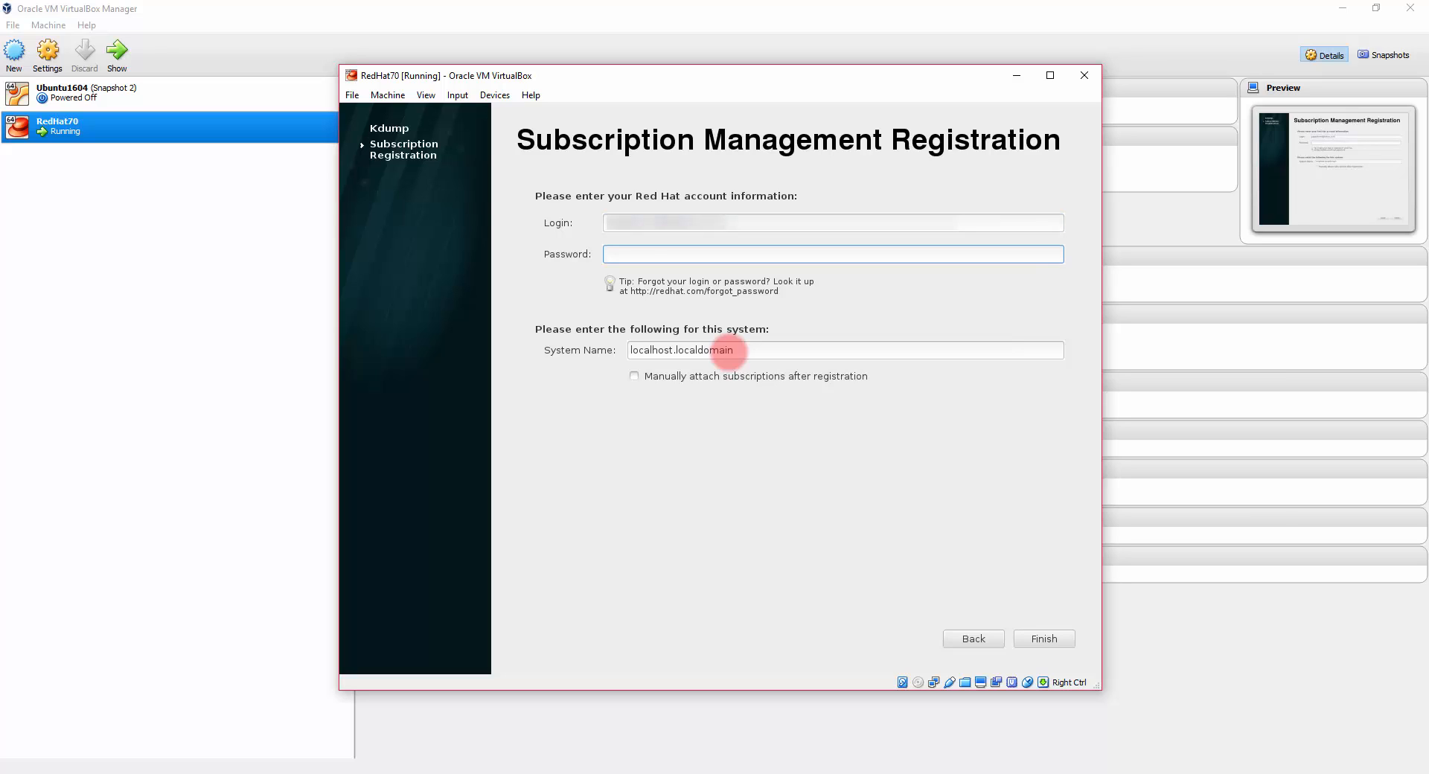
pyautogui.write('xxxxxxxxxxxxxxxx')
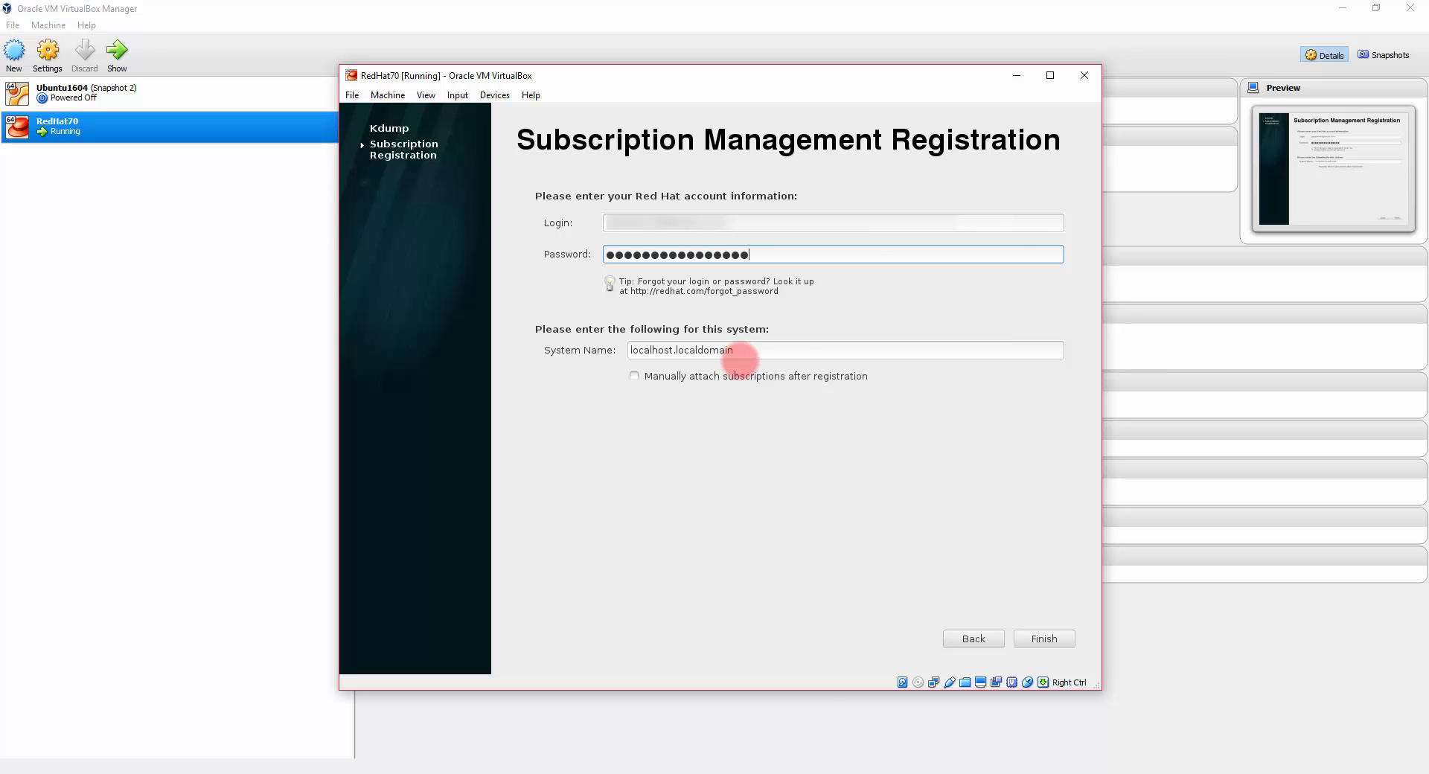
pyautogui.click(1046, 639)
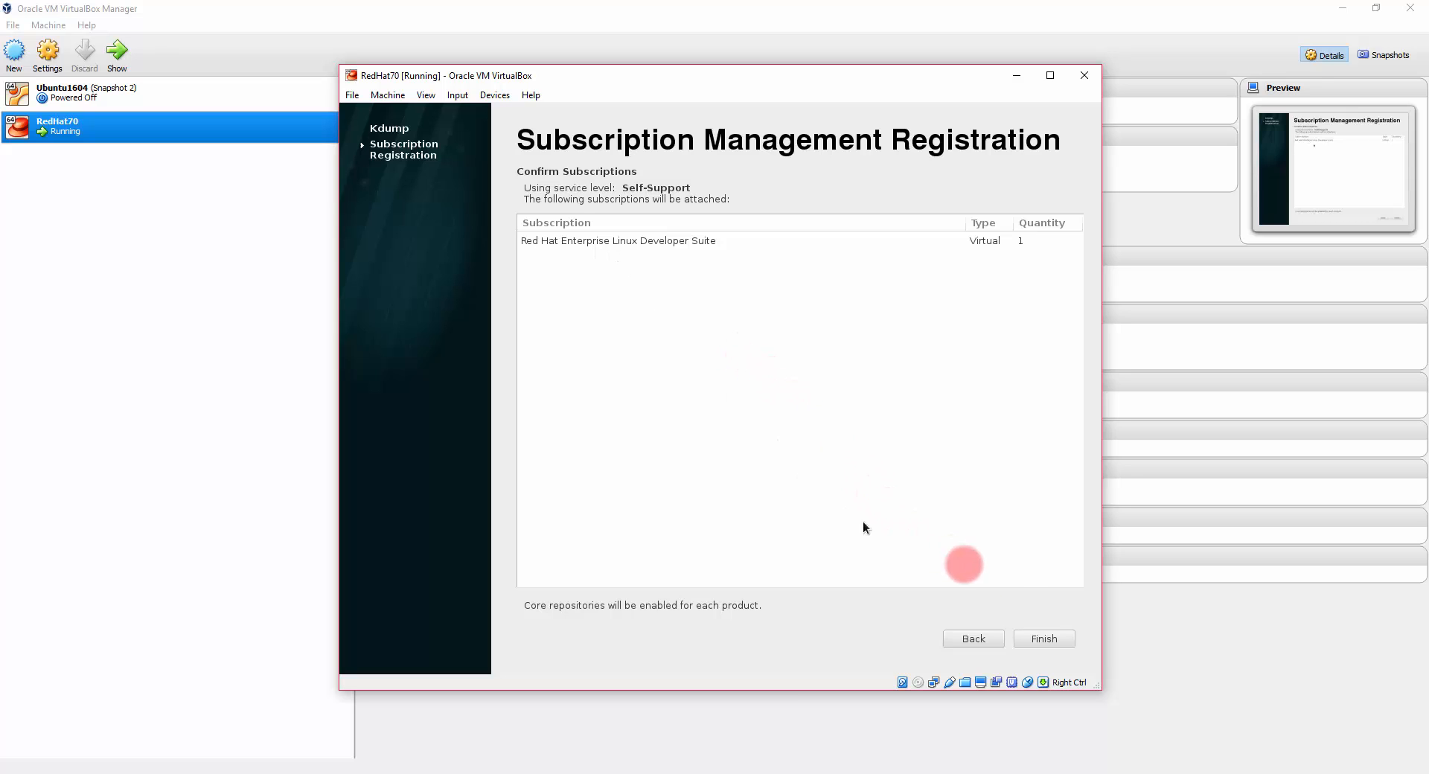
pyautogui.click(1027, 641)
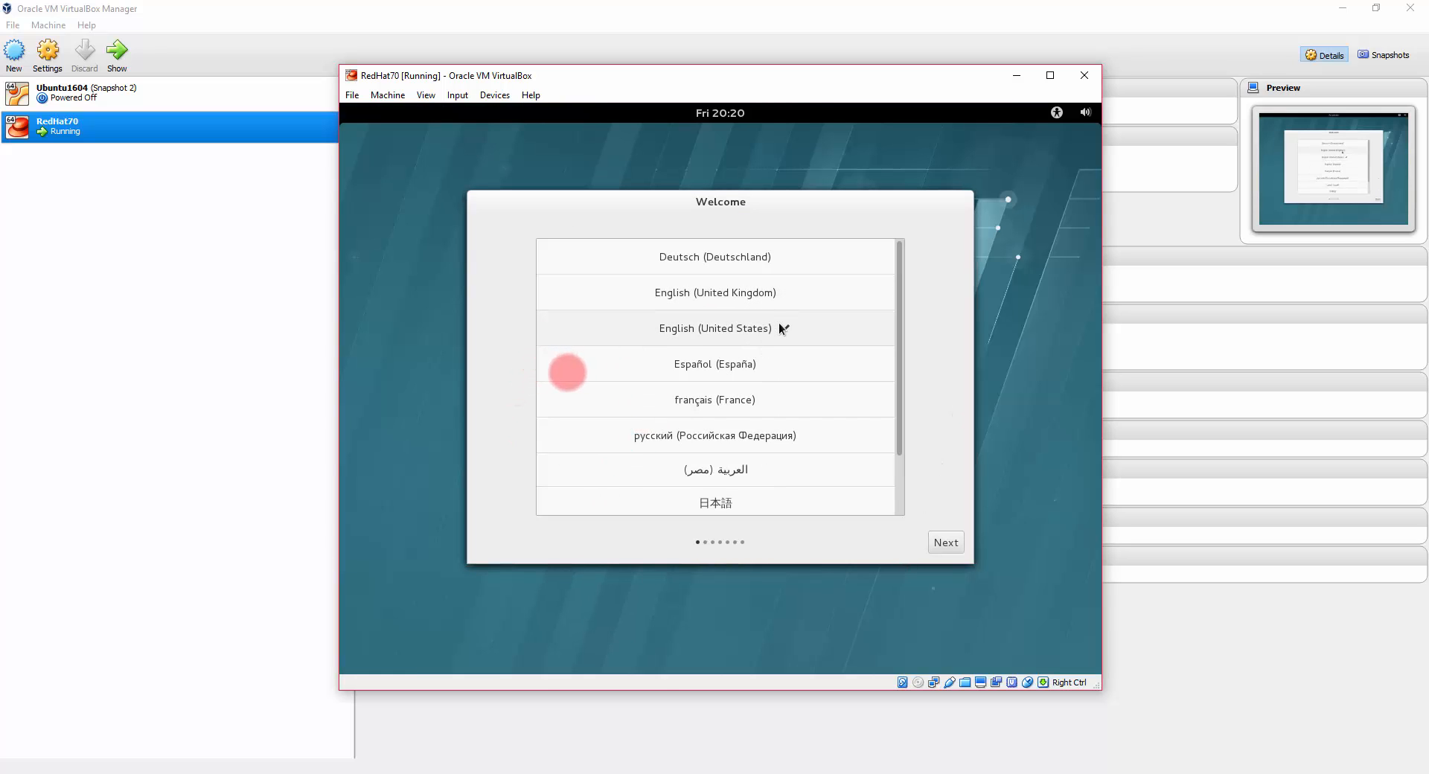
# Step: Keep English (United States) language and input, then create local account testuser1 with a password
pyautogui.click(953, 546)
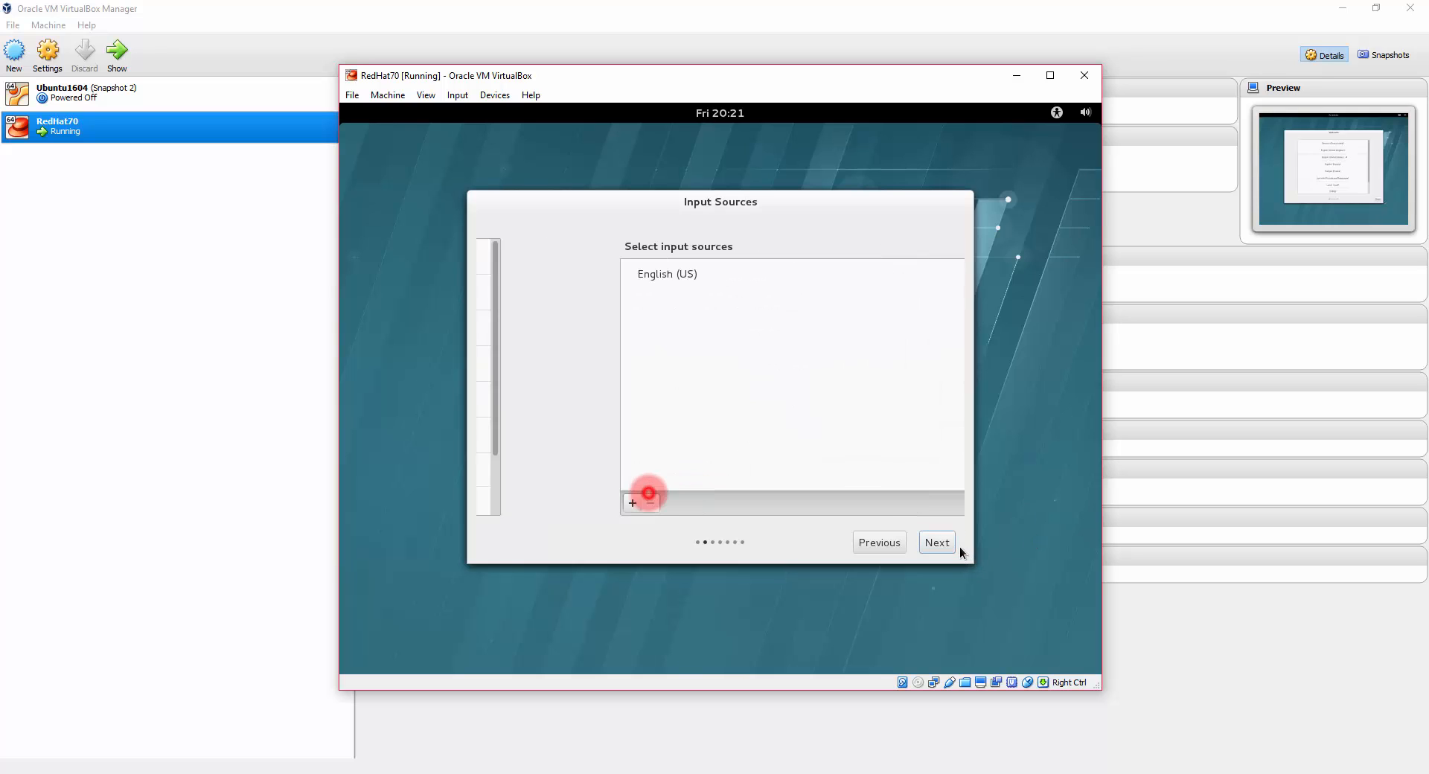
pyautogui.click(944, 544)
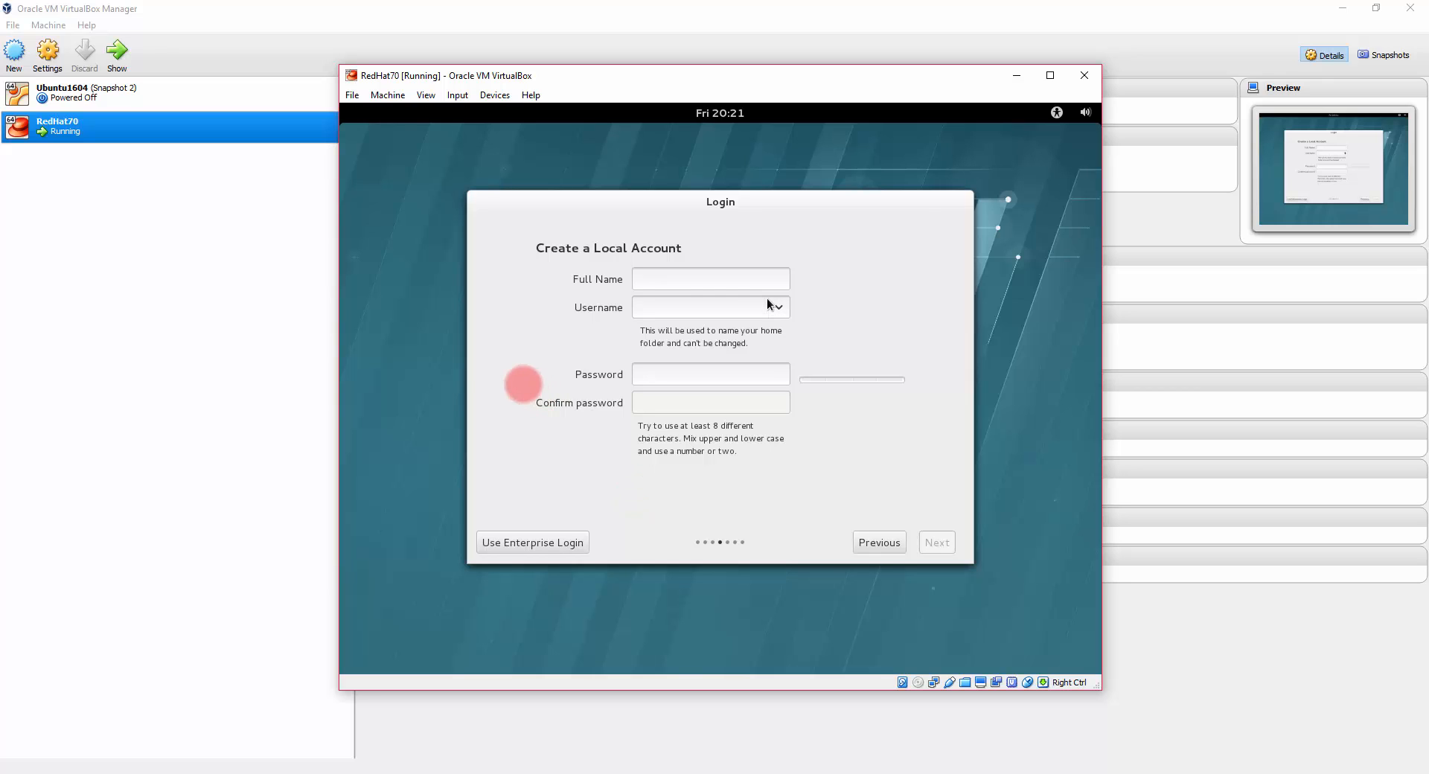
pyautogui.click(698, 280)
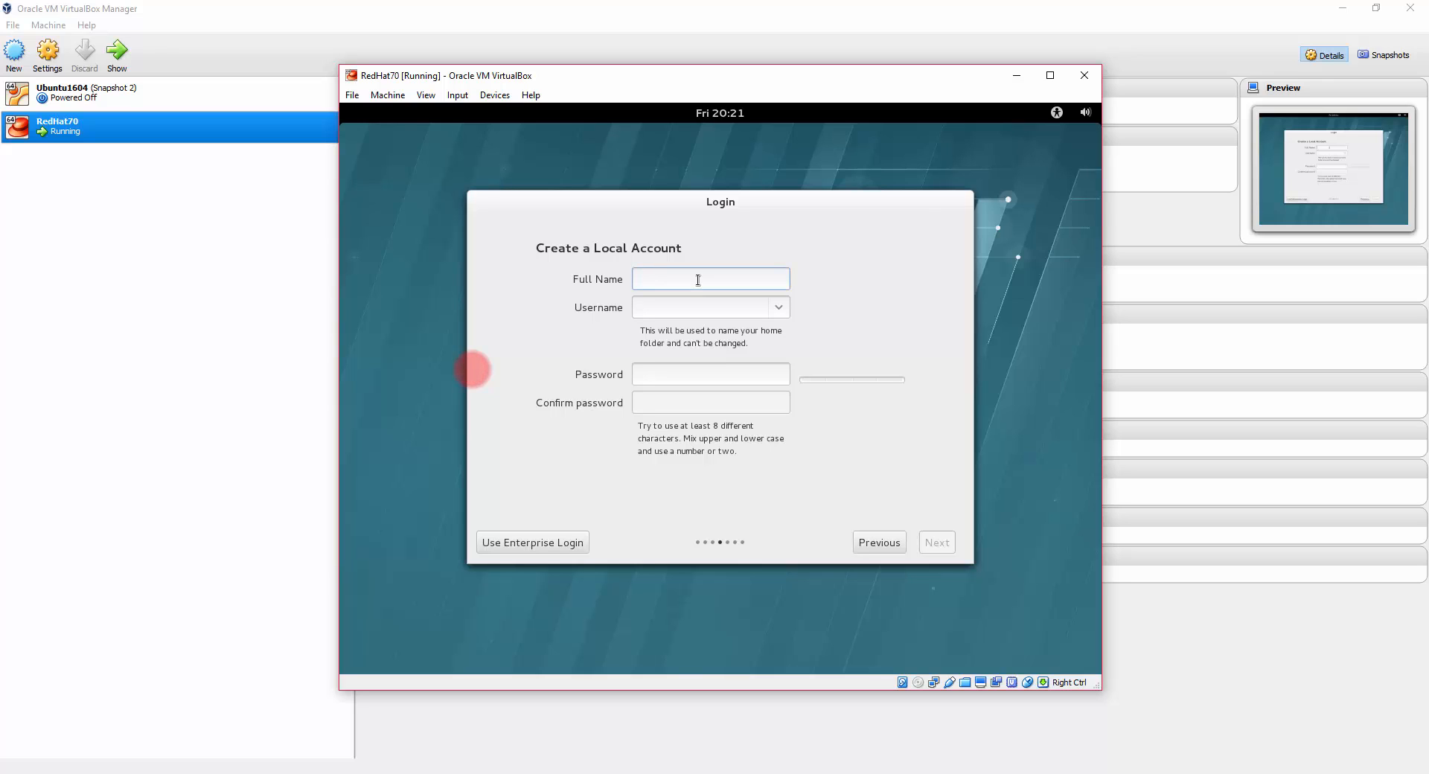
pyautogui.write('testuser1')
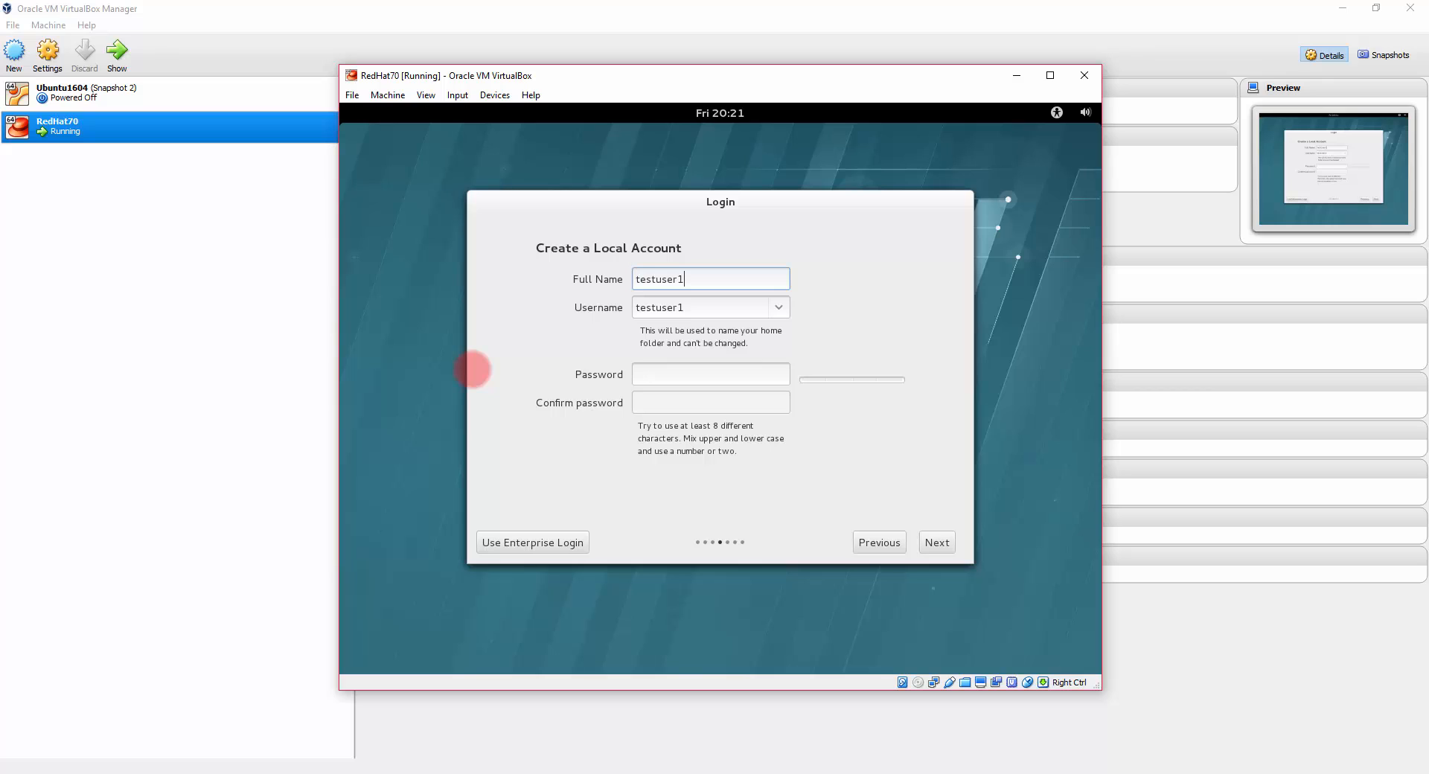
pyautogui.click(753, 370)
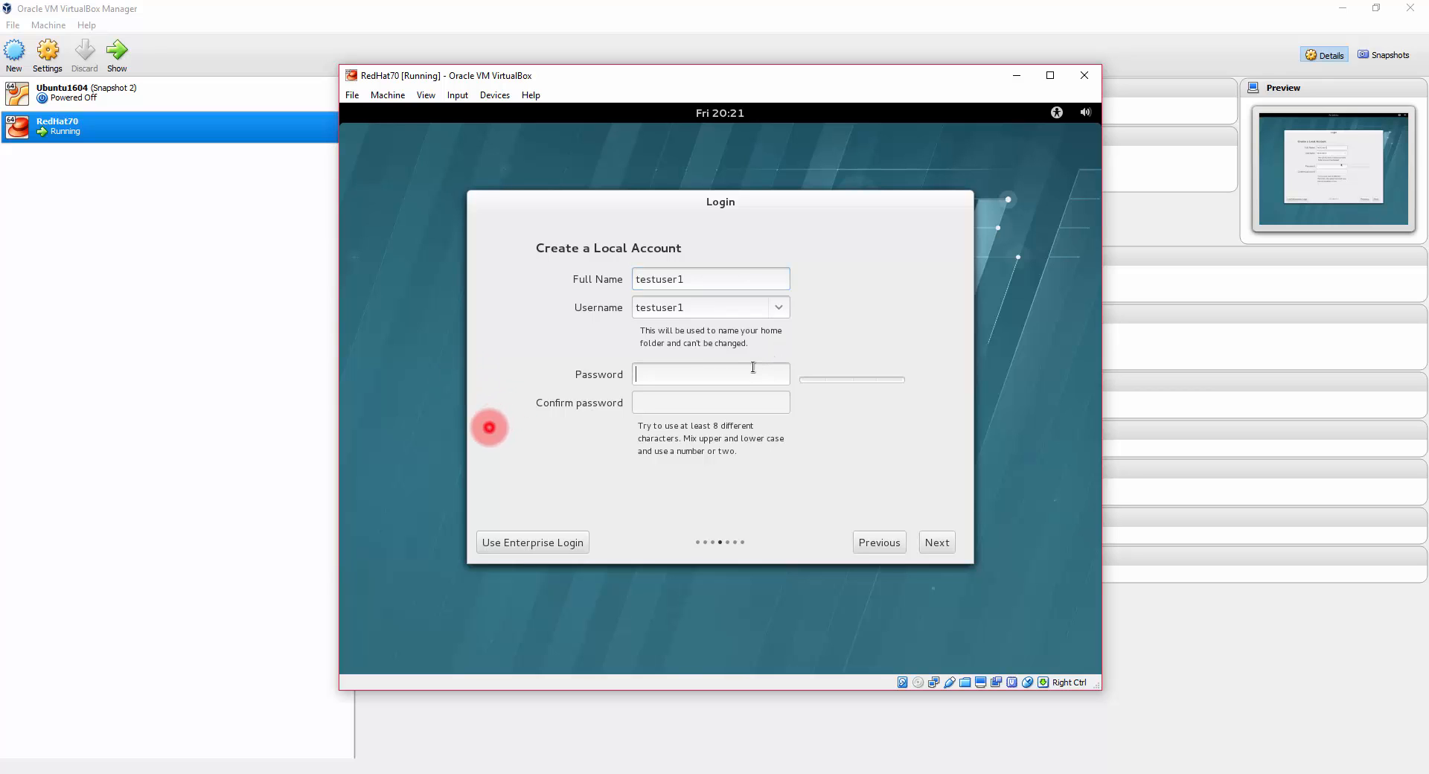
pyautogui.write('••••••••••••')
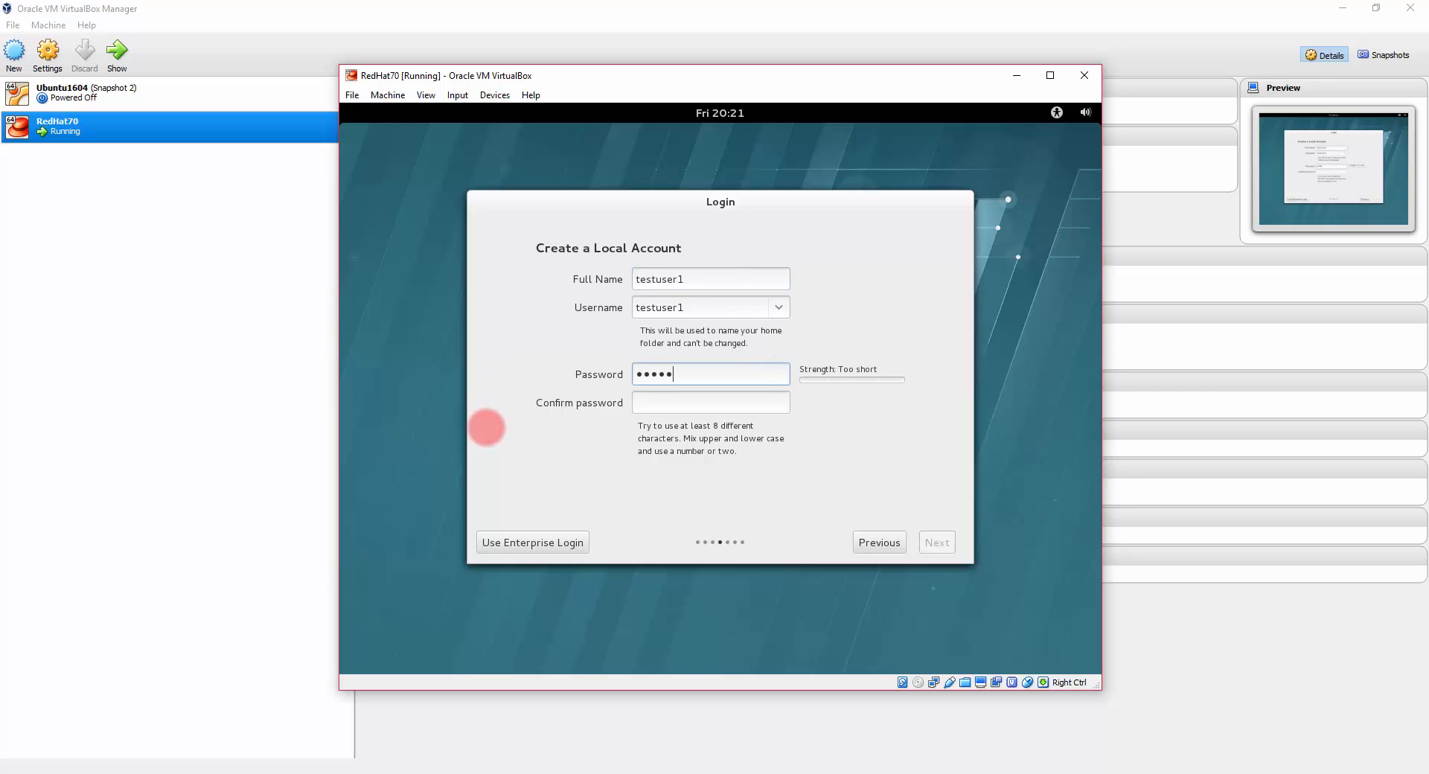
pyautogui.press('Tab')
pyautogui.write('••••••••••••')
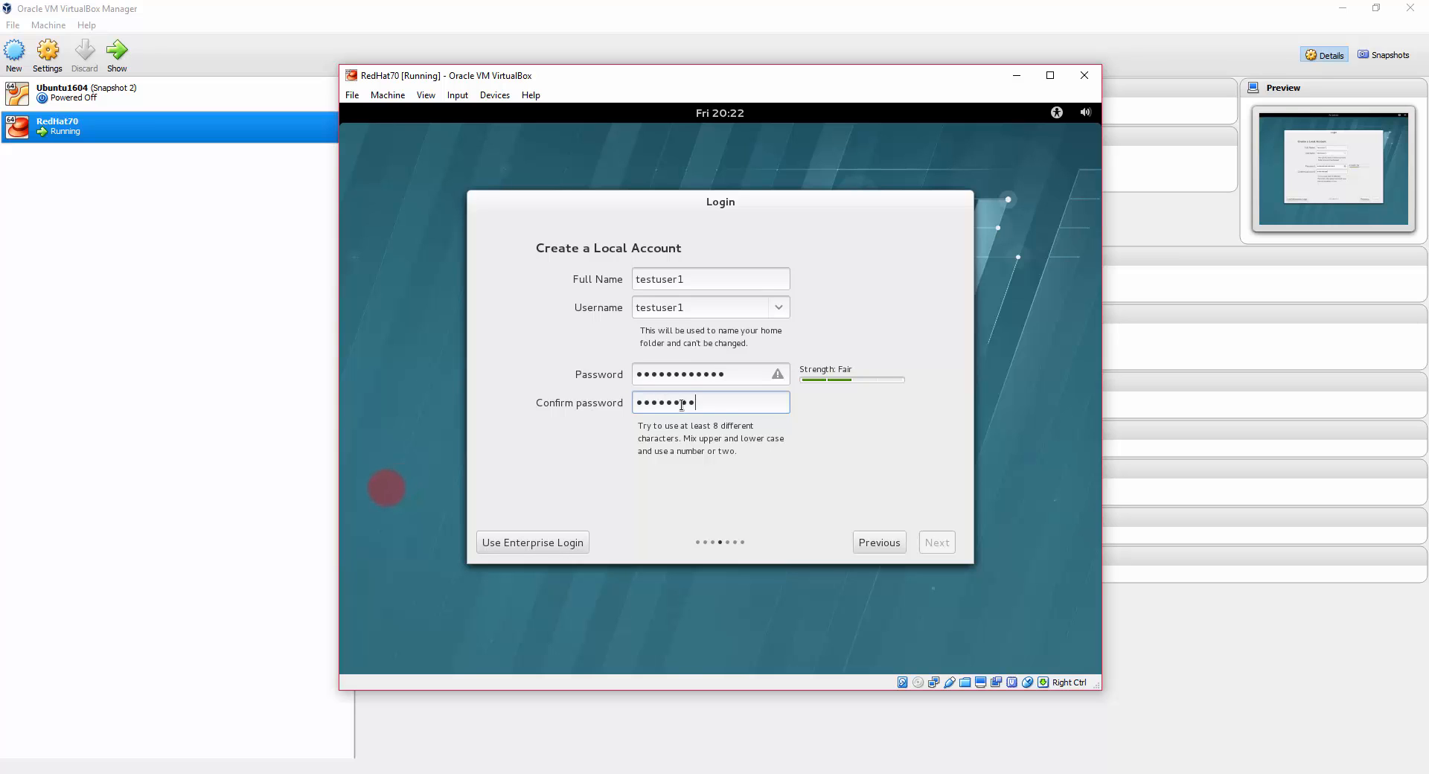
pyautogui.write('•')
pyautogui.click(935, 544)
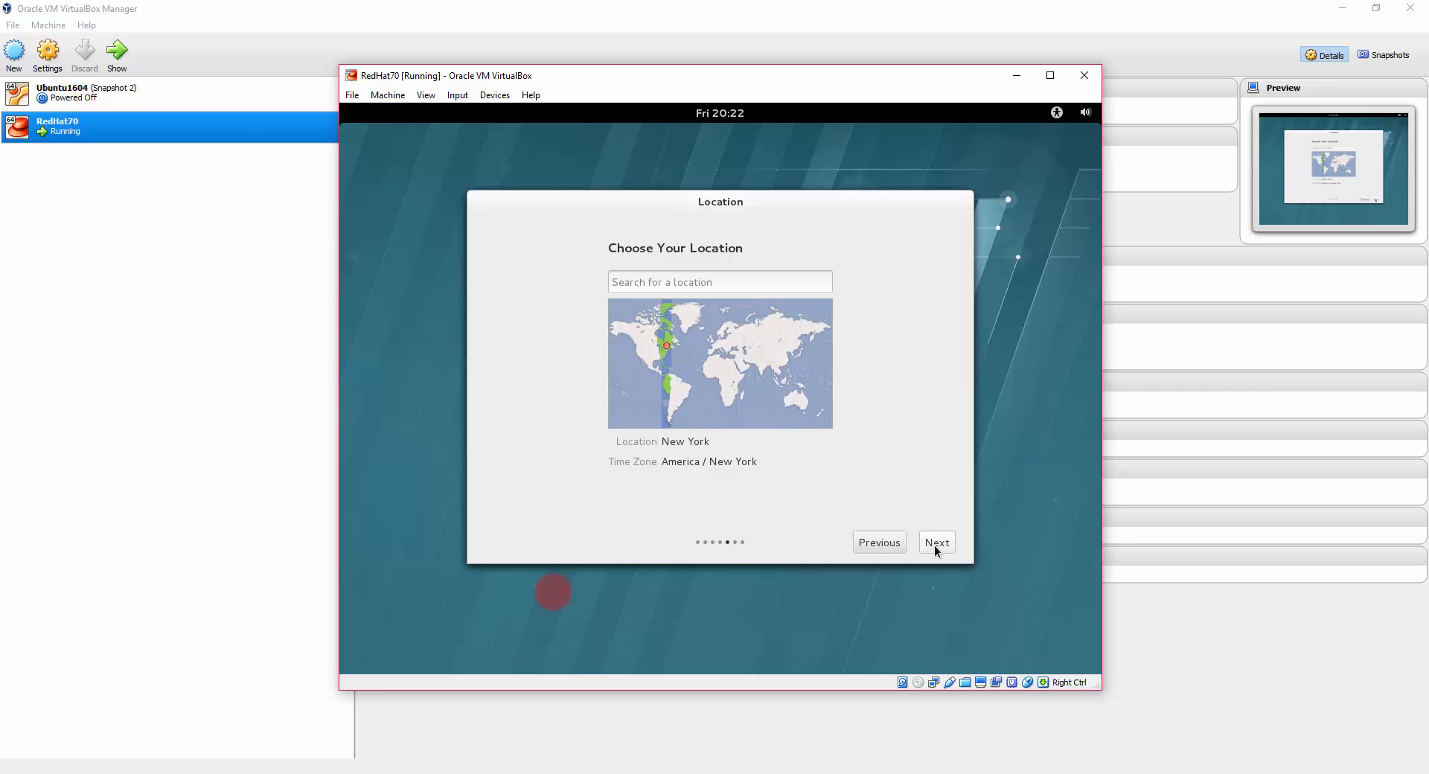
# Step: Accept New York as location, skip online accounts, start the desktop and close GNOME Help
pyautogui.click(935, 545)
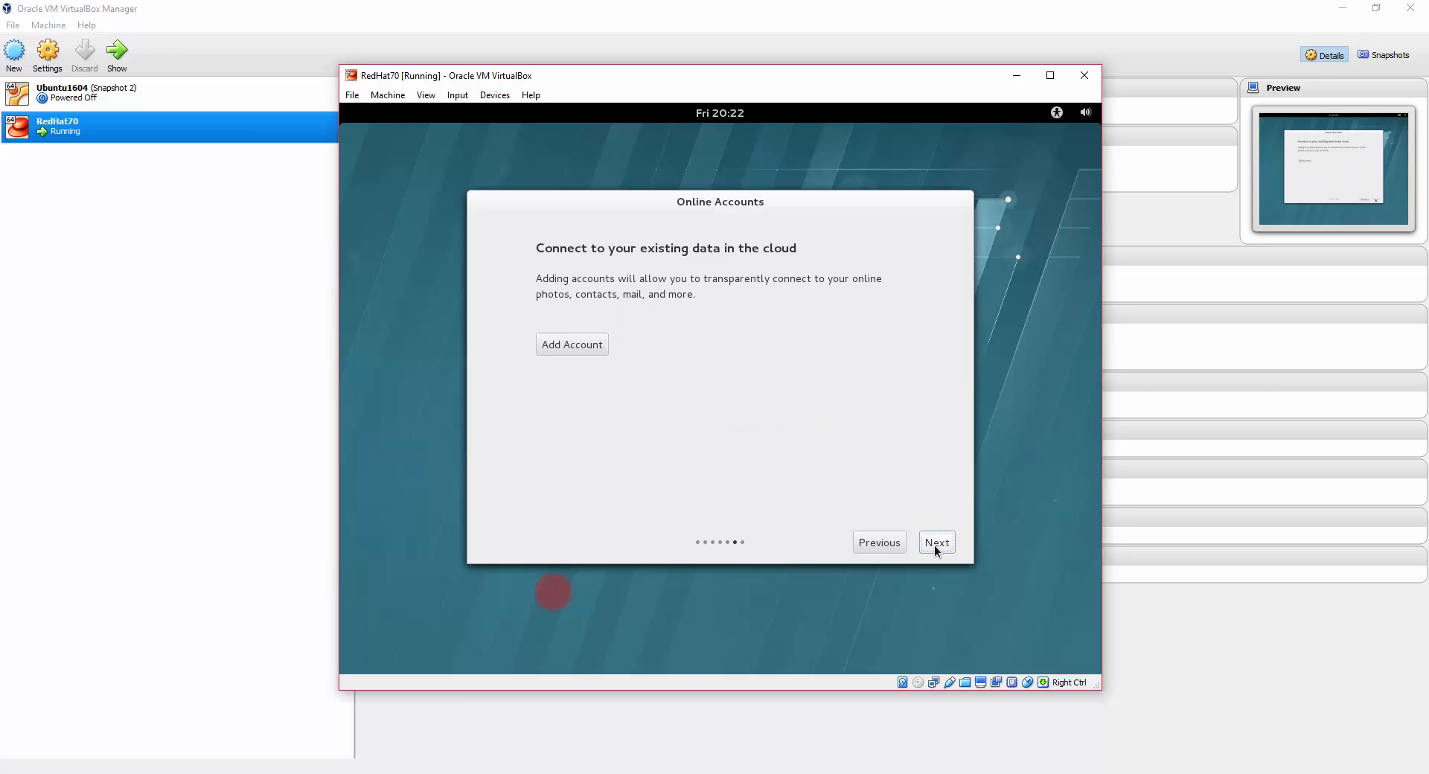
pyautogui.click(935, 543)
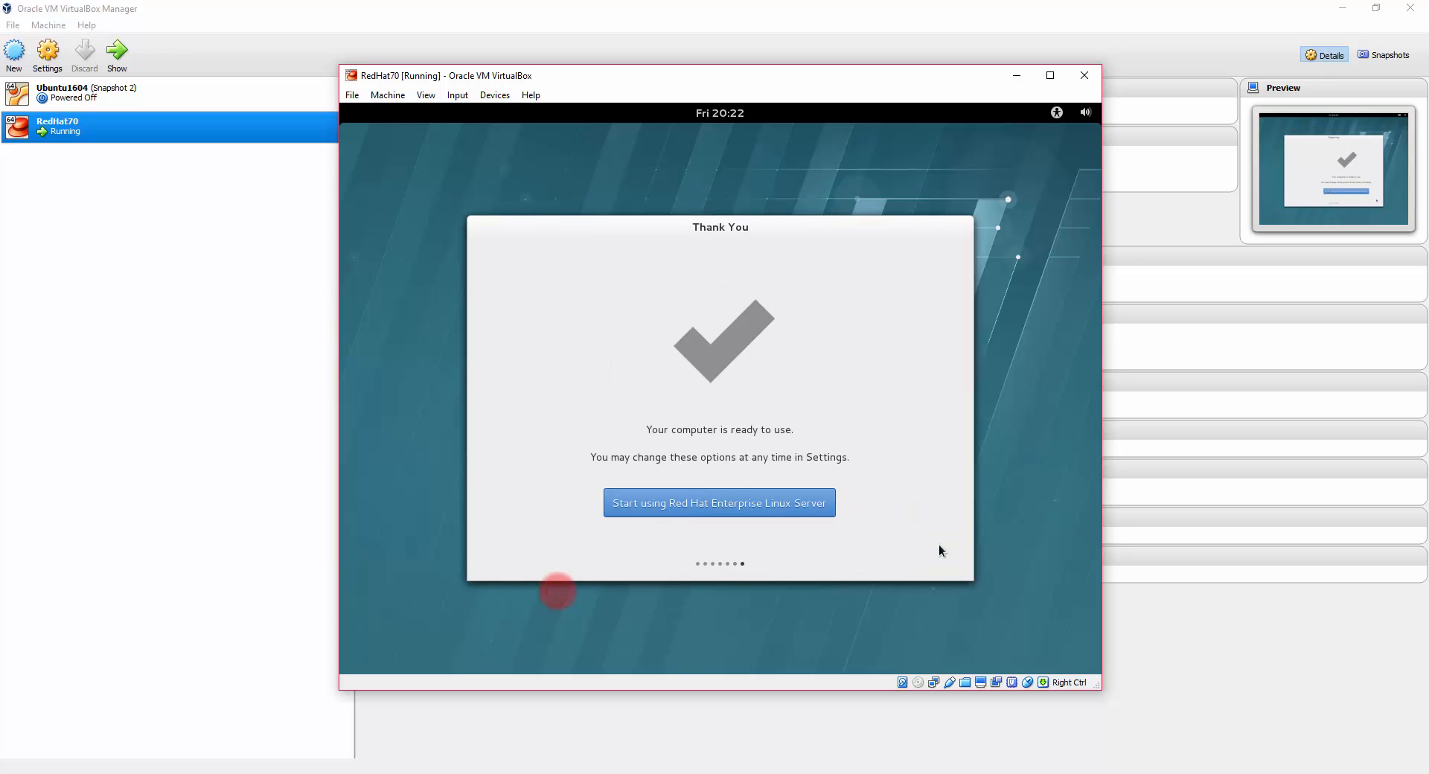
pyautogui.click(667, 509)
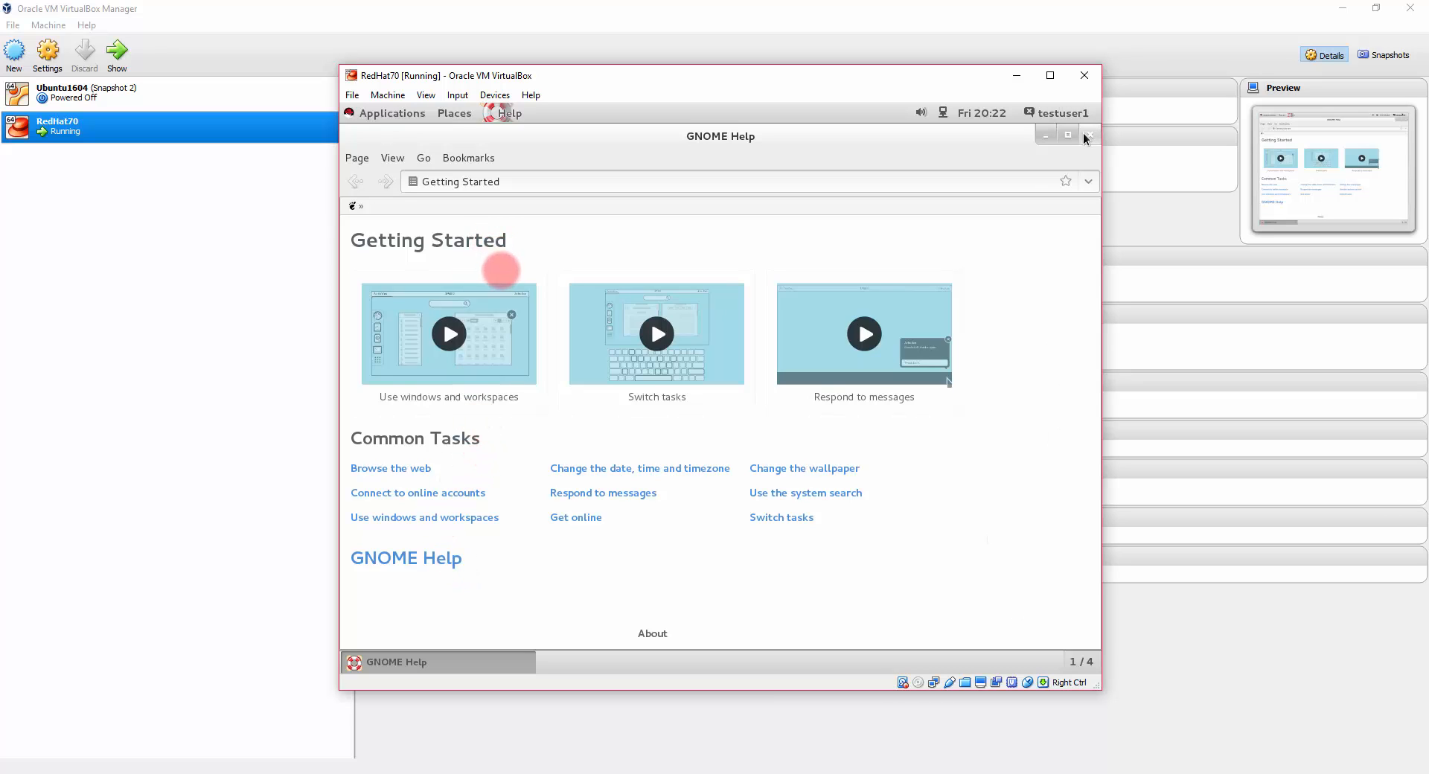
pyautogui.click(1088, 137)
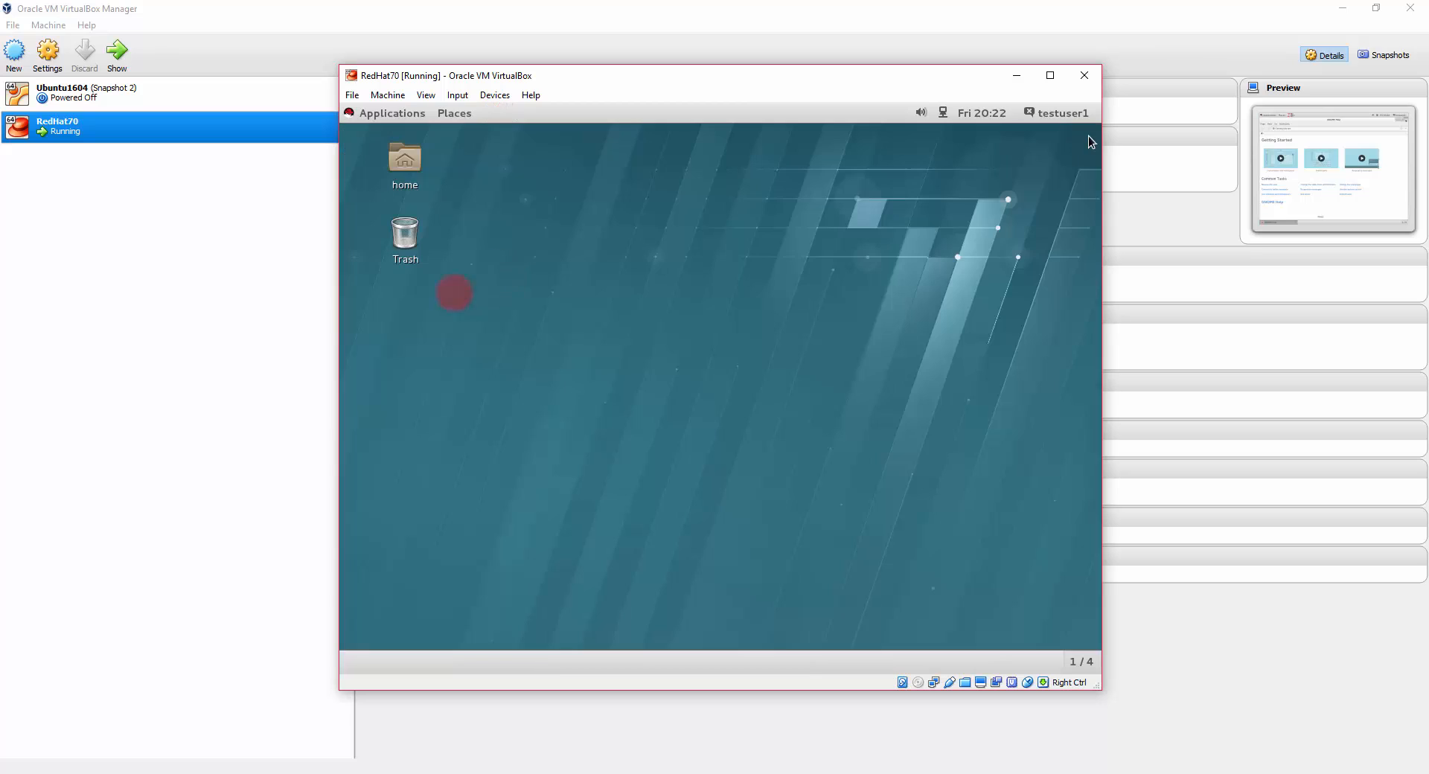
# Step: Insert the Guest Additions CD, run its installer as super user, and close the finished terminal
pyautogui.click(481, 96)
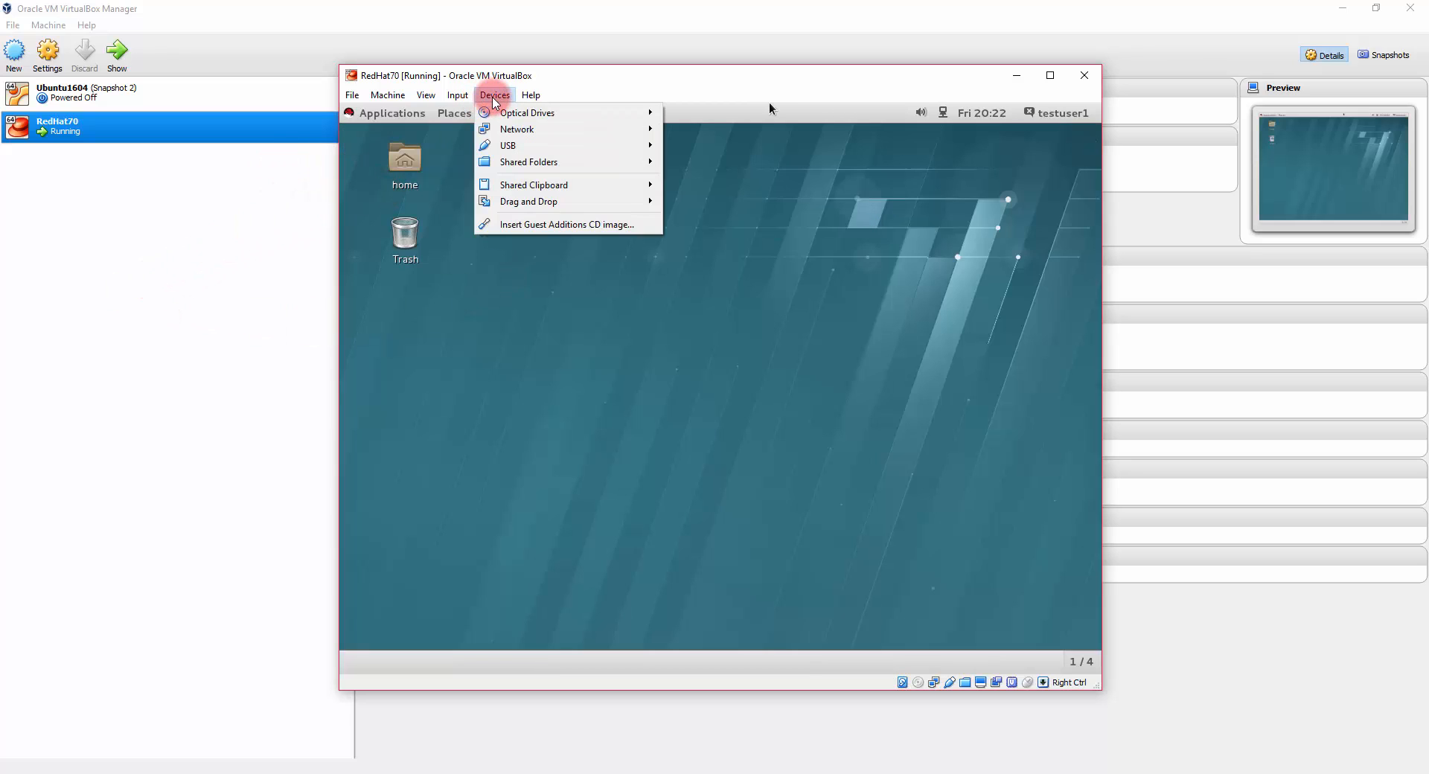
pyautogui.click(533, 225)
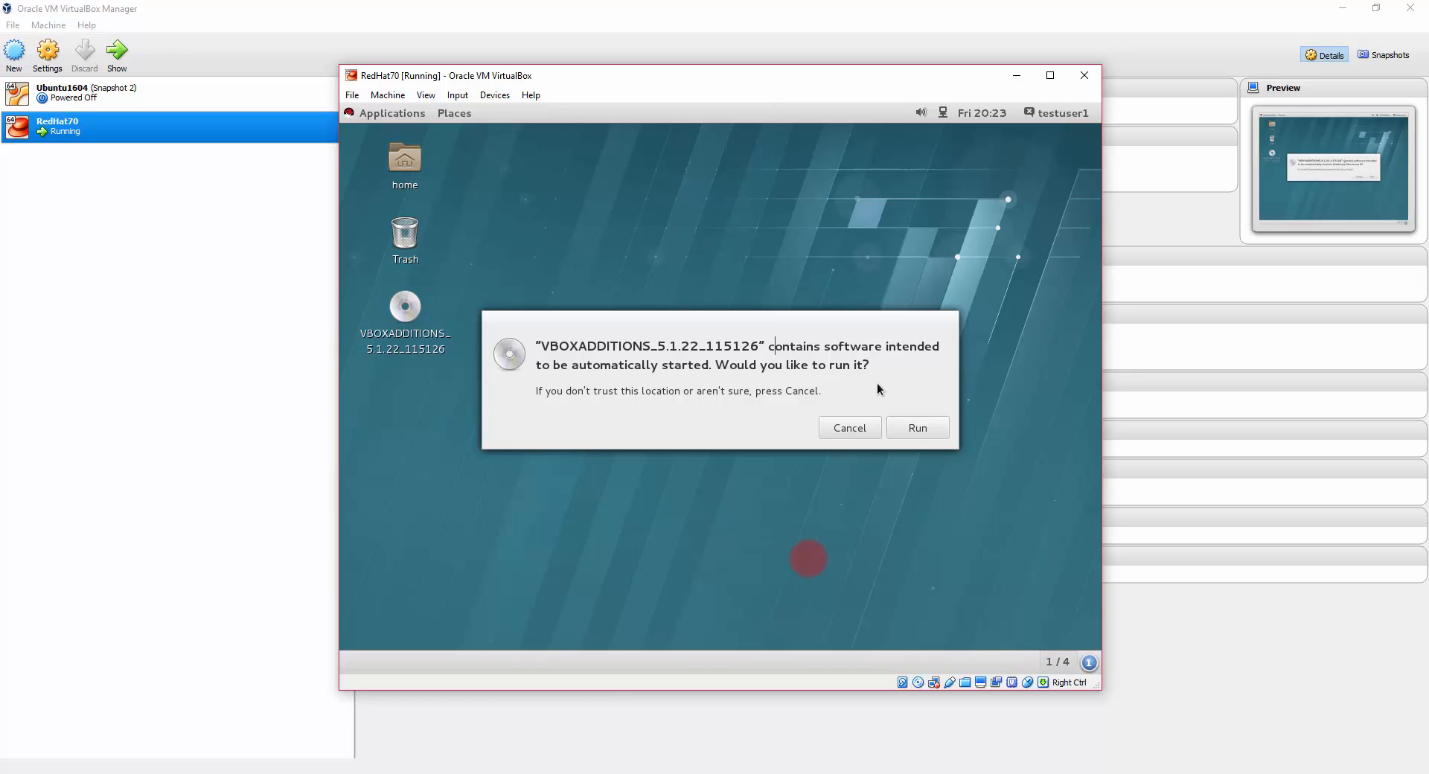
pyautogui.click(922, 429)
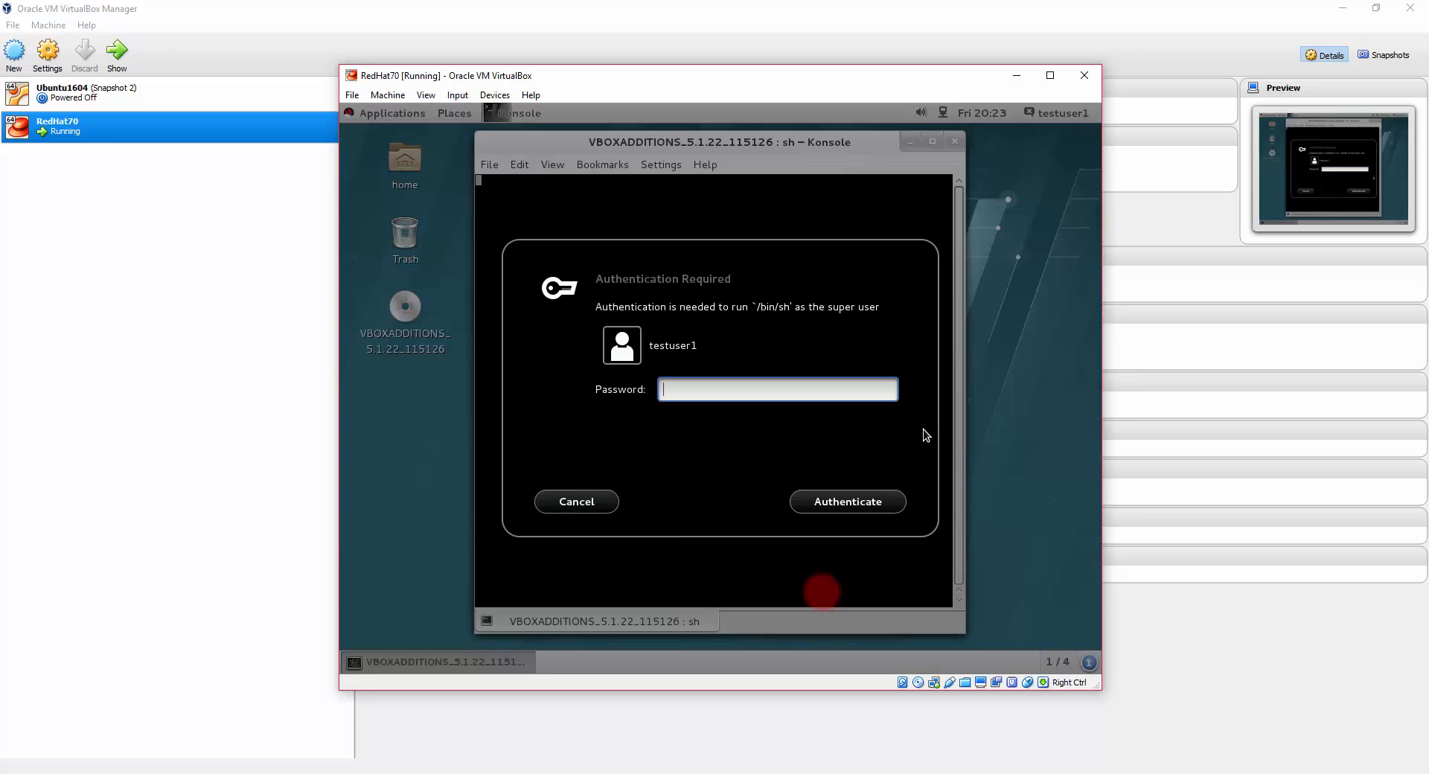
pyautogui.write('••••••••••••')
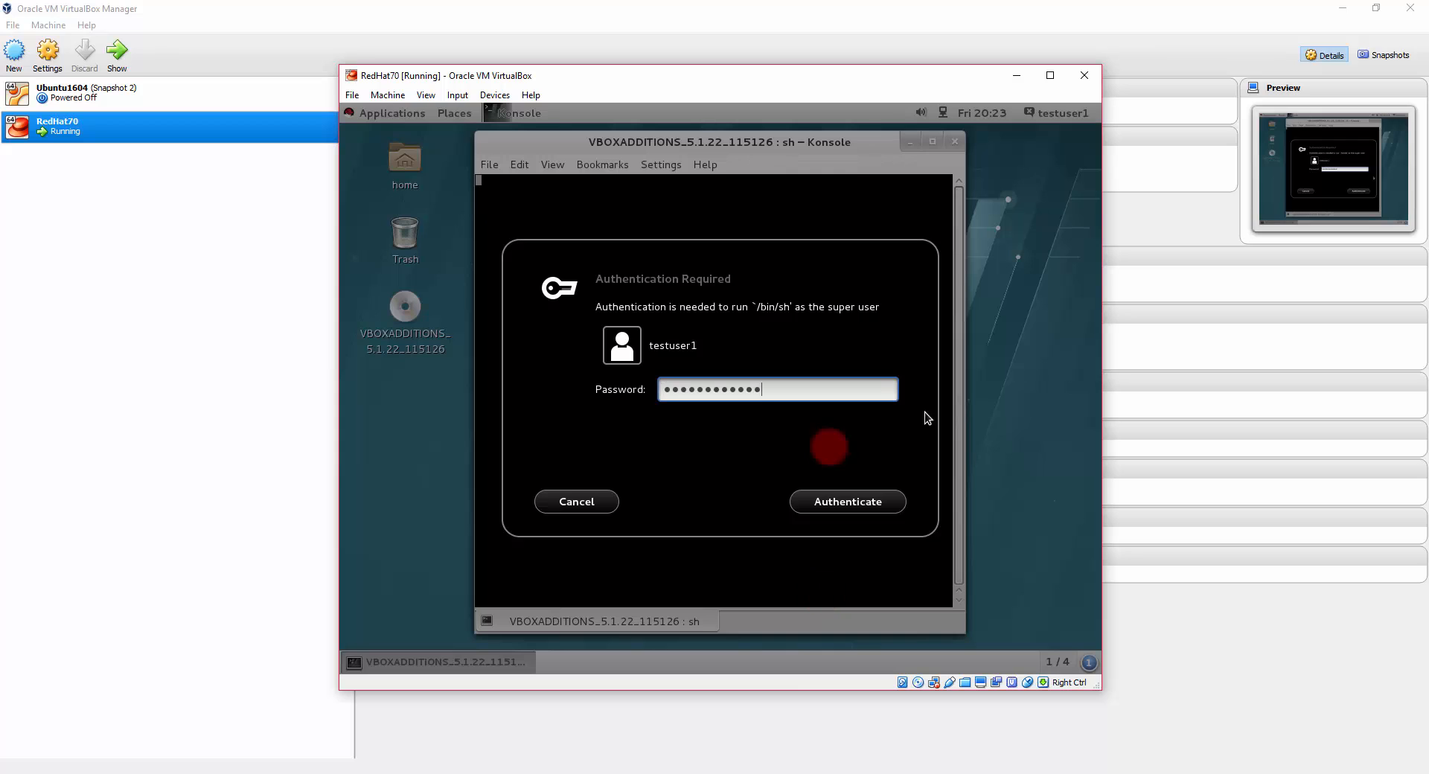
pyautogui.click(861, 504)
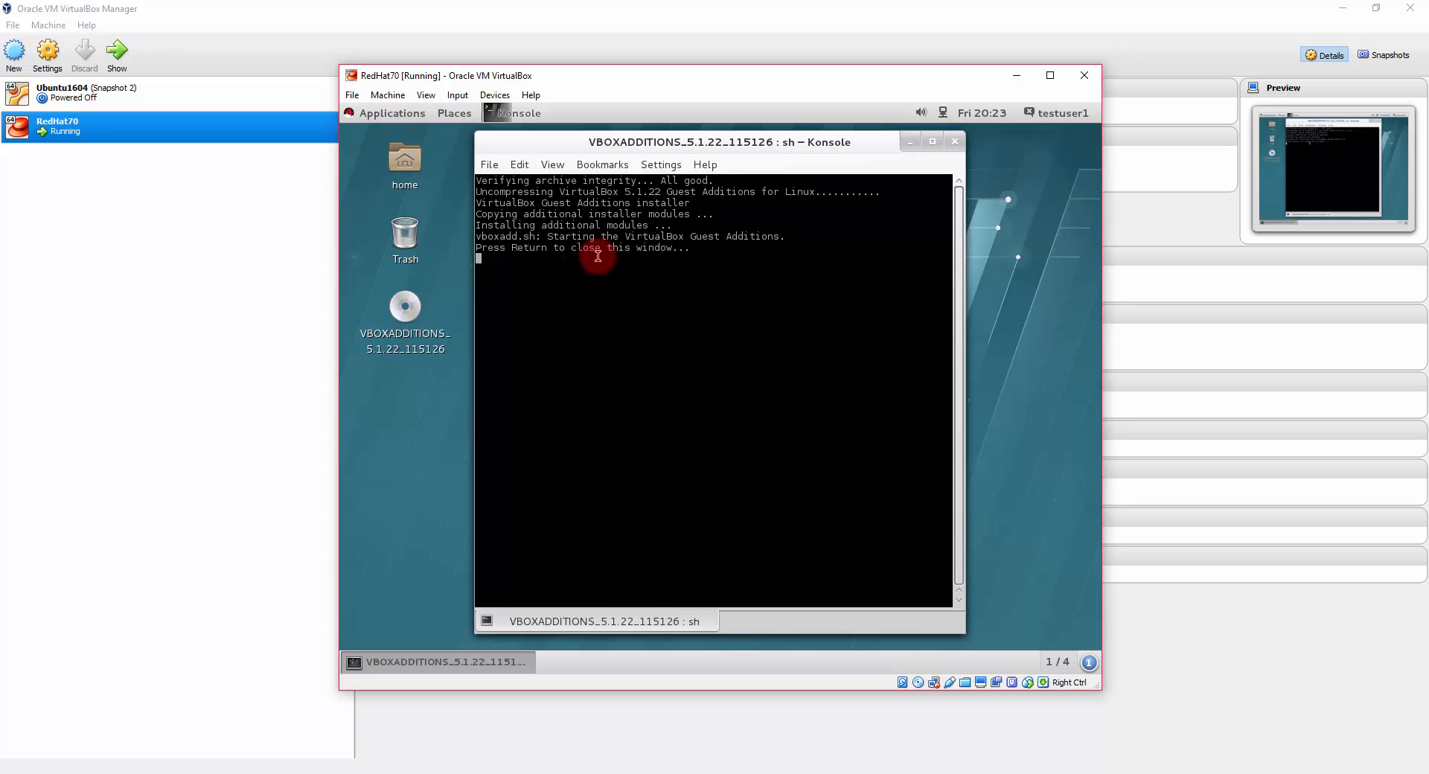
pyautogui.press('Return')
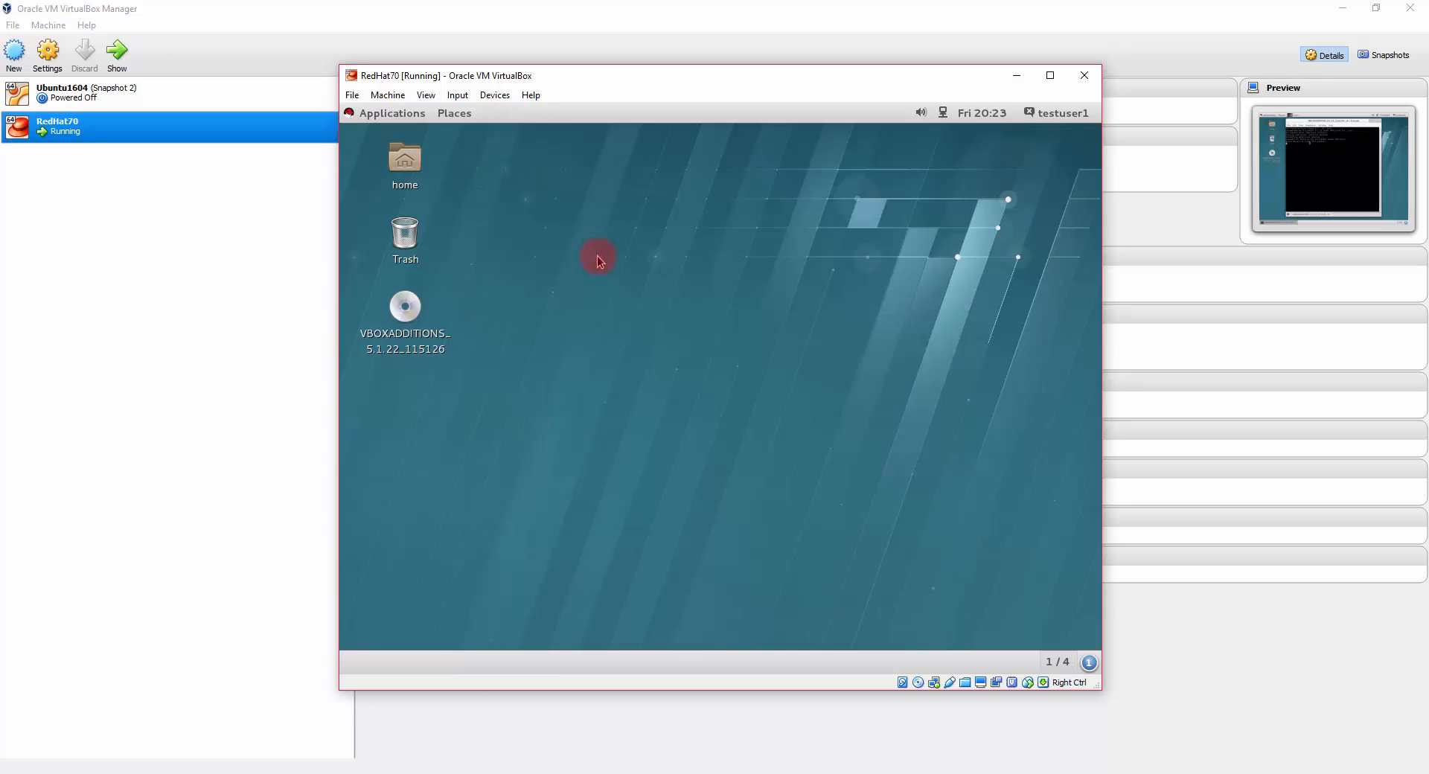
# Step: Restart the guest from the testuser1 Power Off menu and maximize the VM window
pyautogui.click(1066, 115)
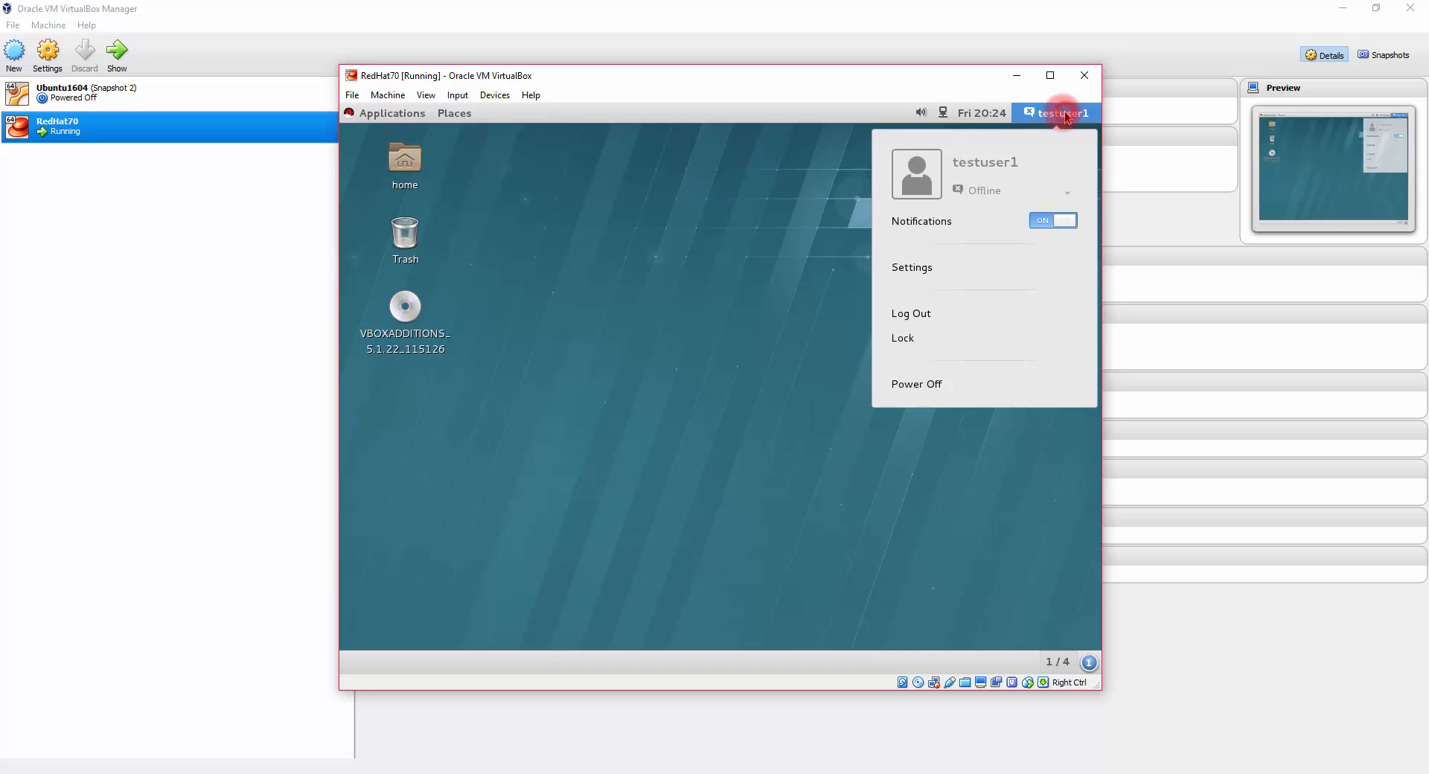
pyautogui.click(944, 384)
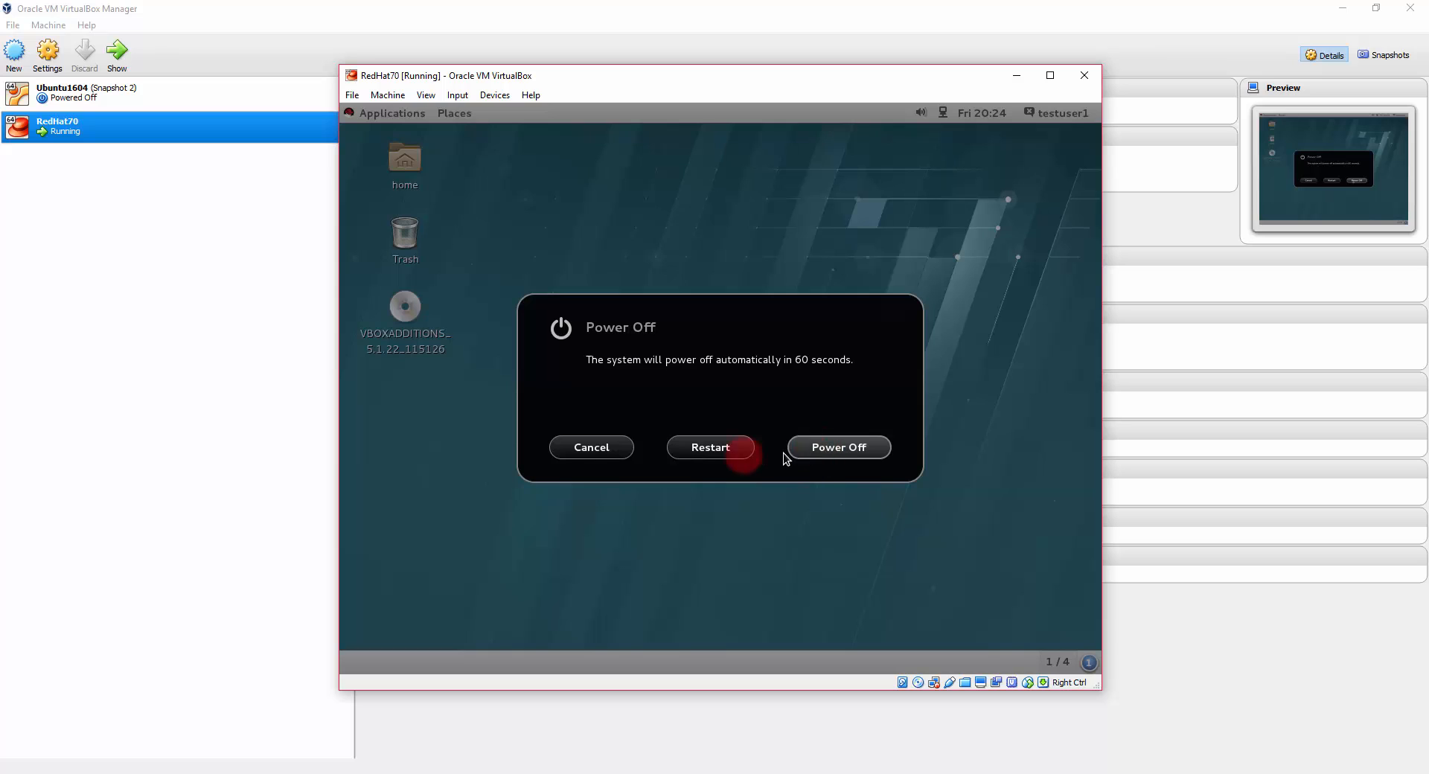
pyautogui.click(711, 448)
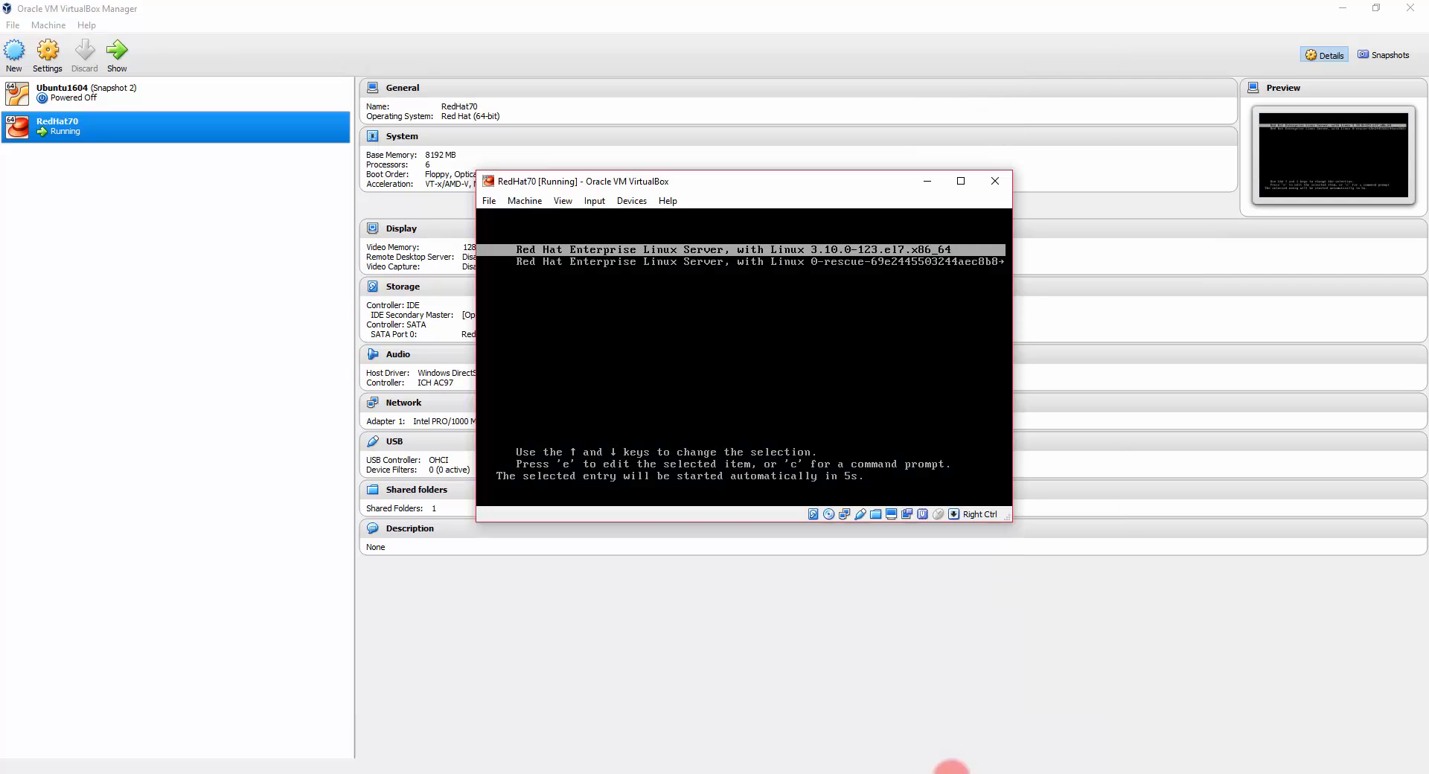
pyautogui.click(963, 181)
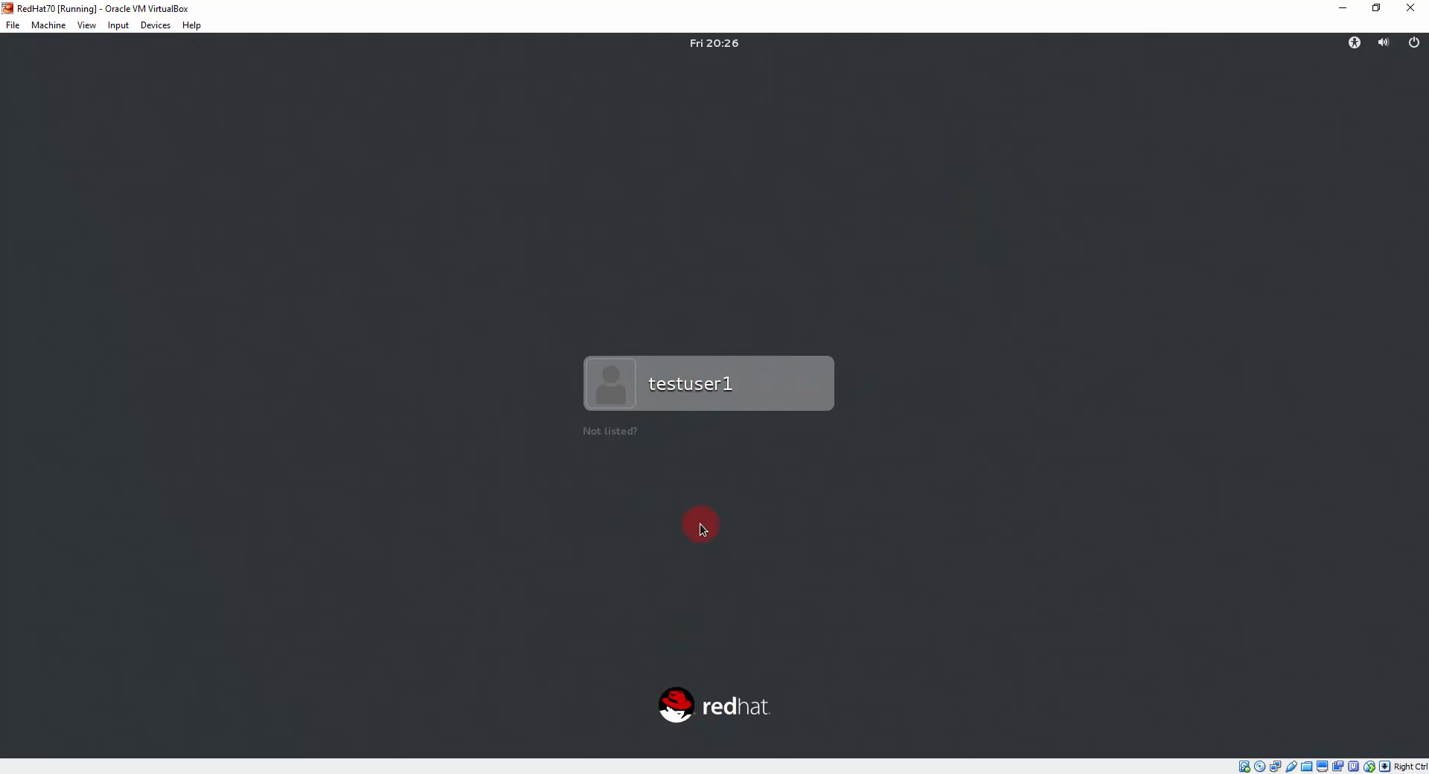
# Step: Sign in as testuser1, load google.com in Firefox, then close Firefox
pyautogui.click(697, 388)
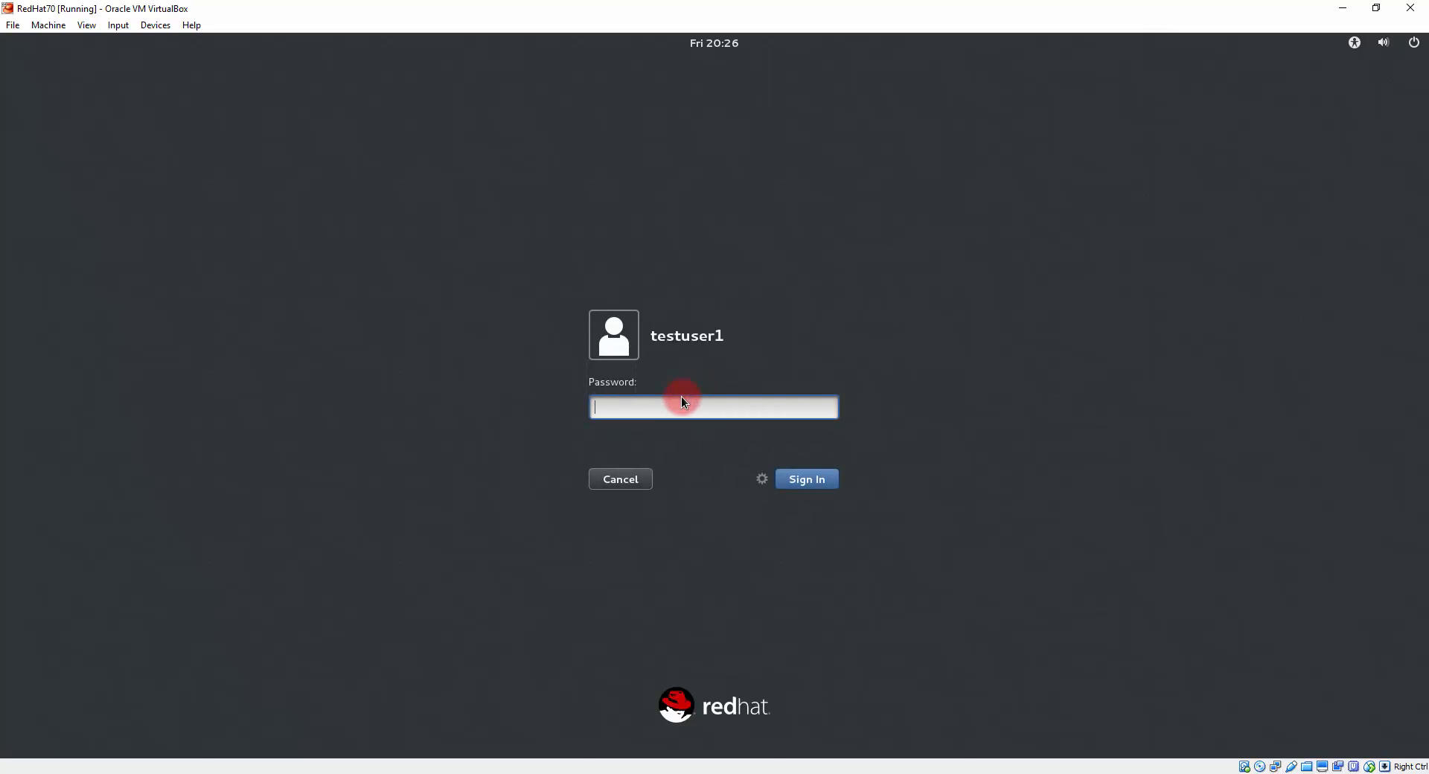
pyautogui.write('••••••••••••')
pyautogui.click(807, 479)
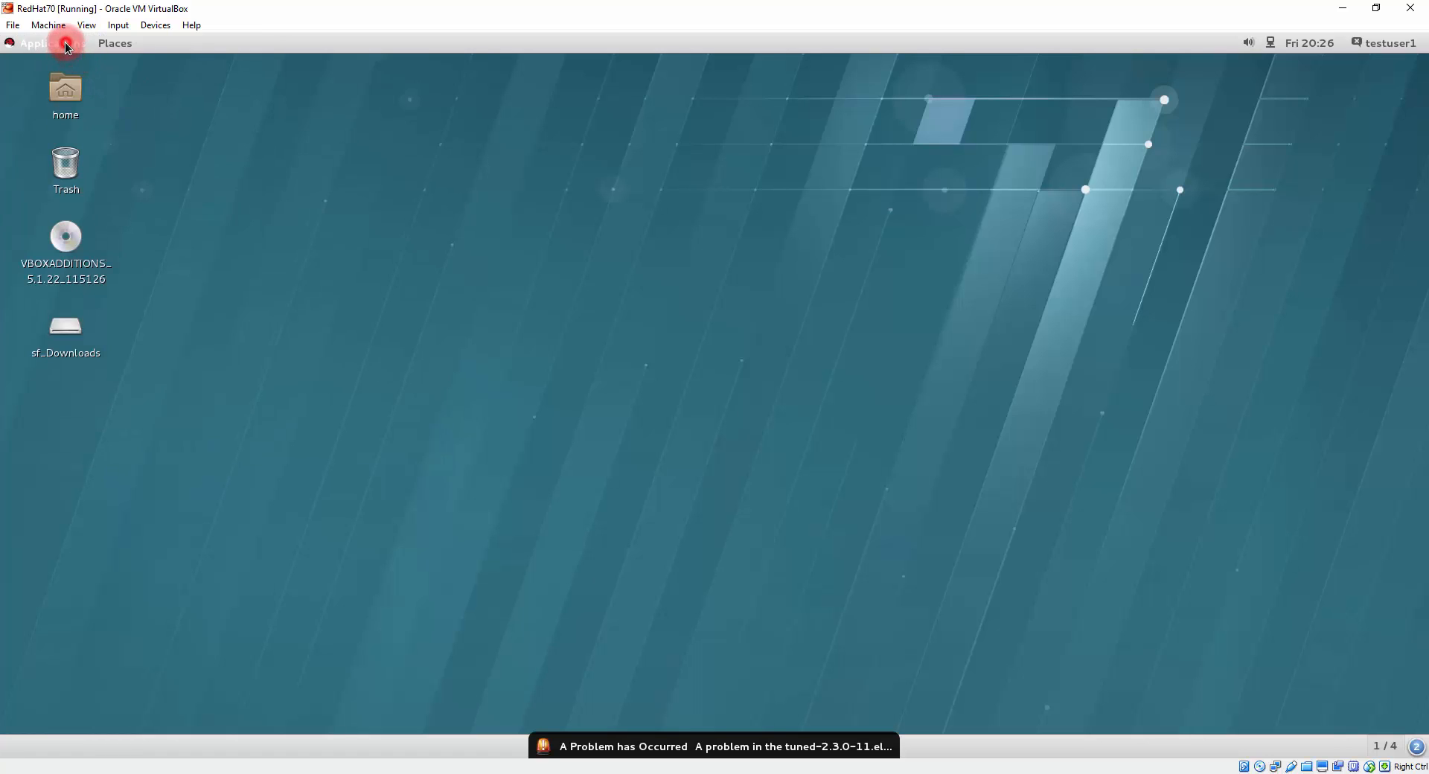
pyautogui.click(67, 49)
pyautogui.click(224, 91)
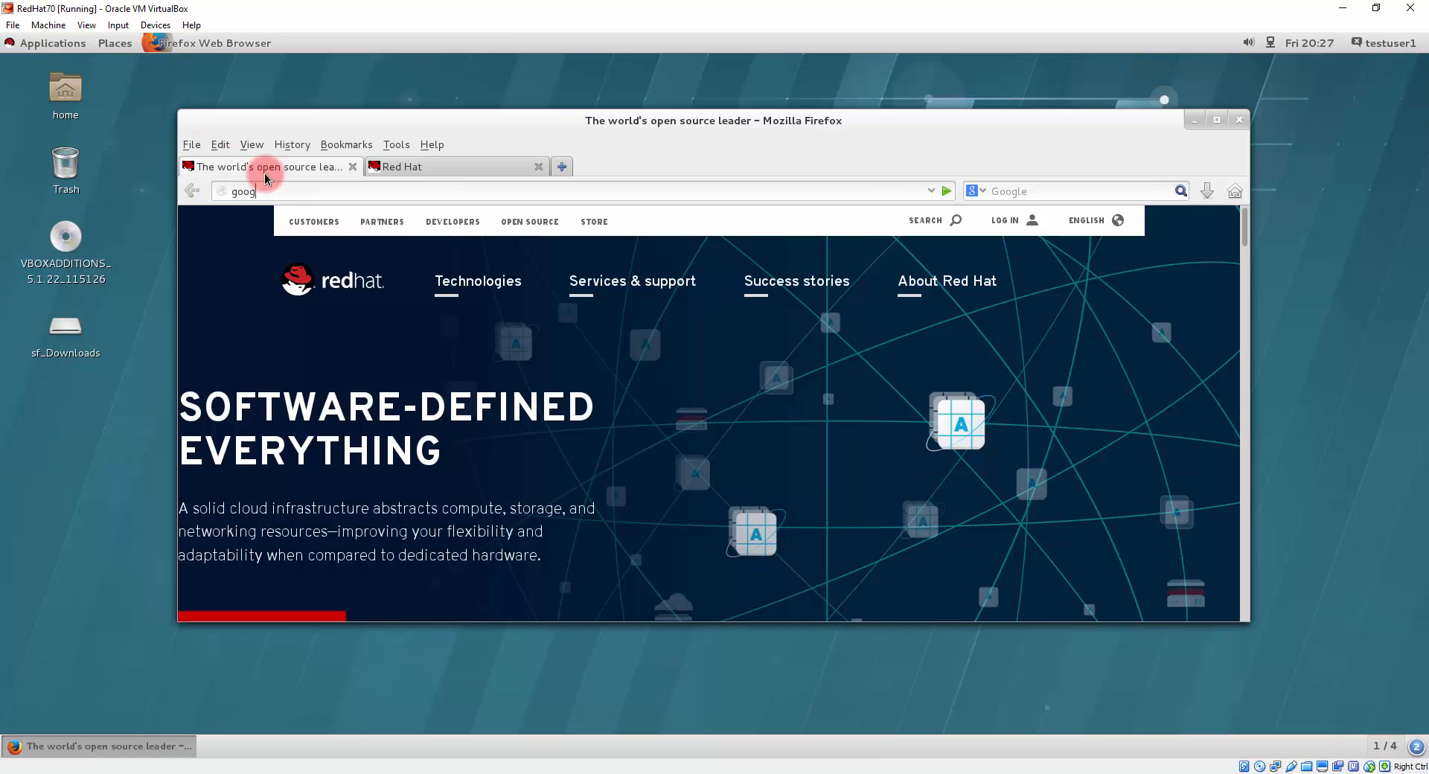
pyautogui.press('Return')
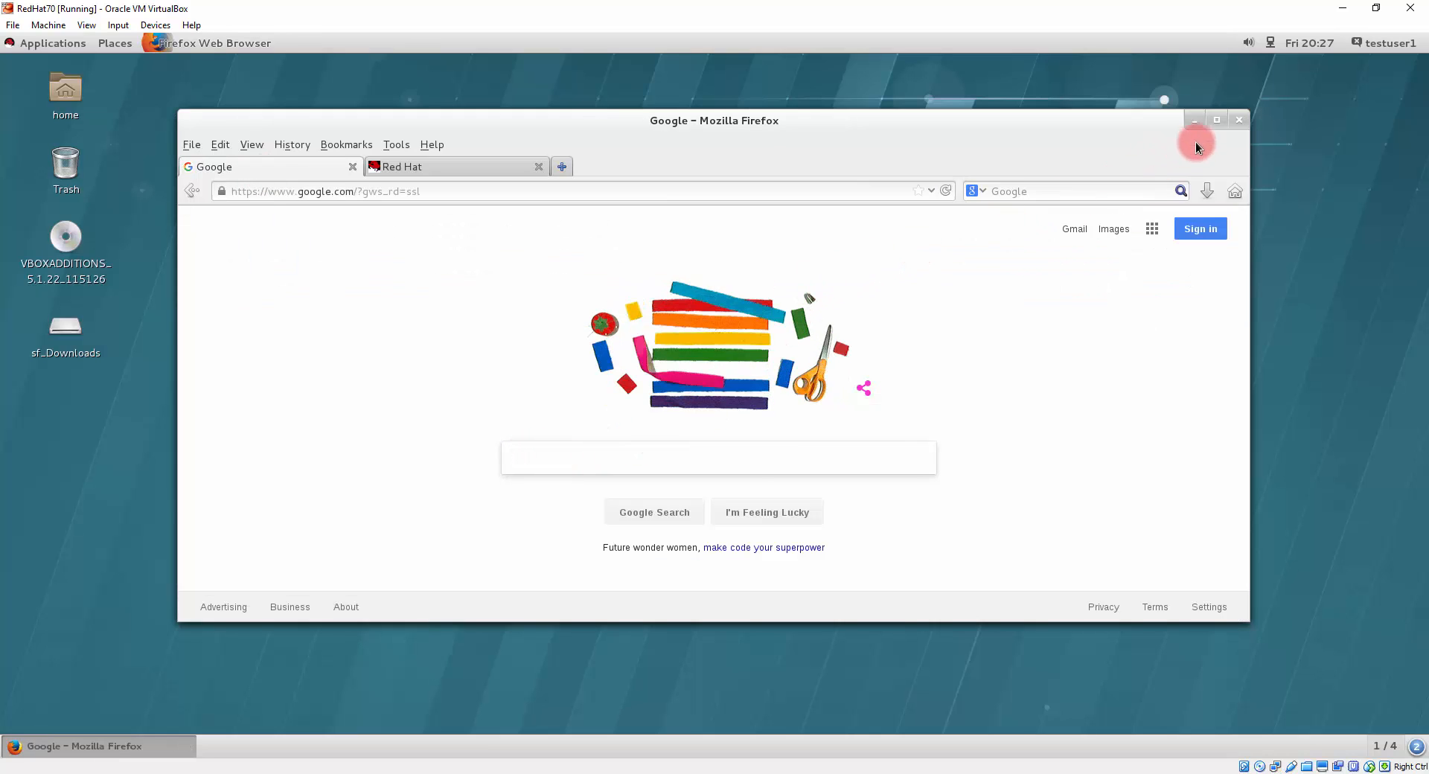
pyautogui.click(1235, 123)
# Step: Log testuser1 out back to the GNOME login screen
pyautogui.click(1377, 46)
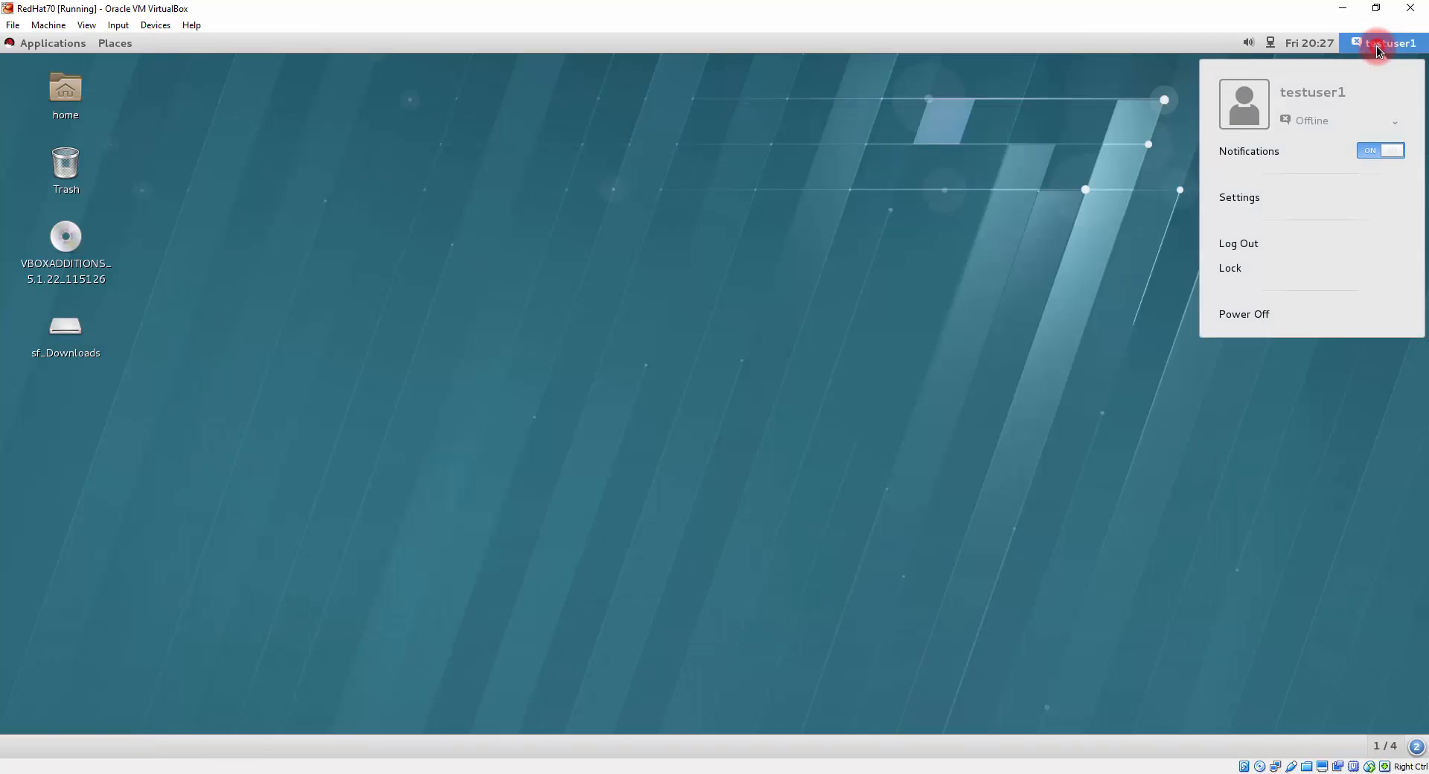
pyautogui.click(1257, 244)
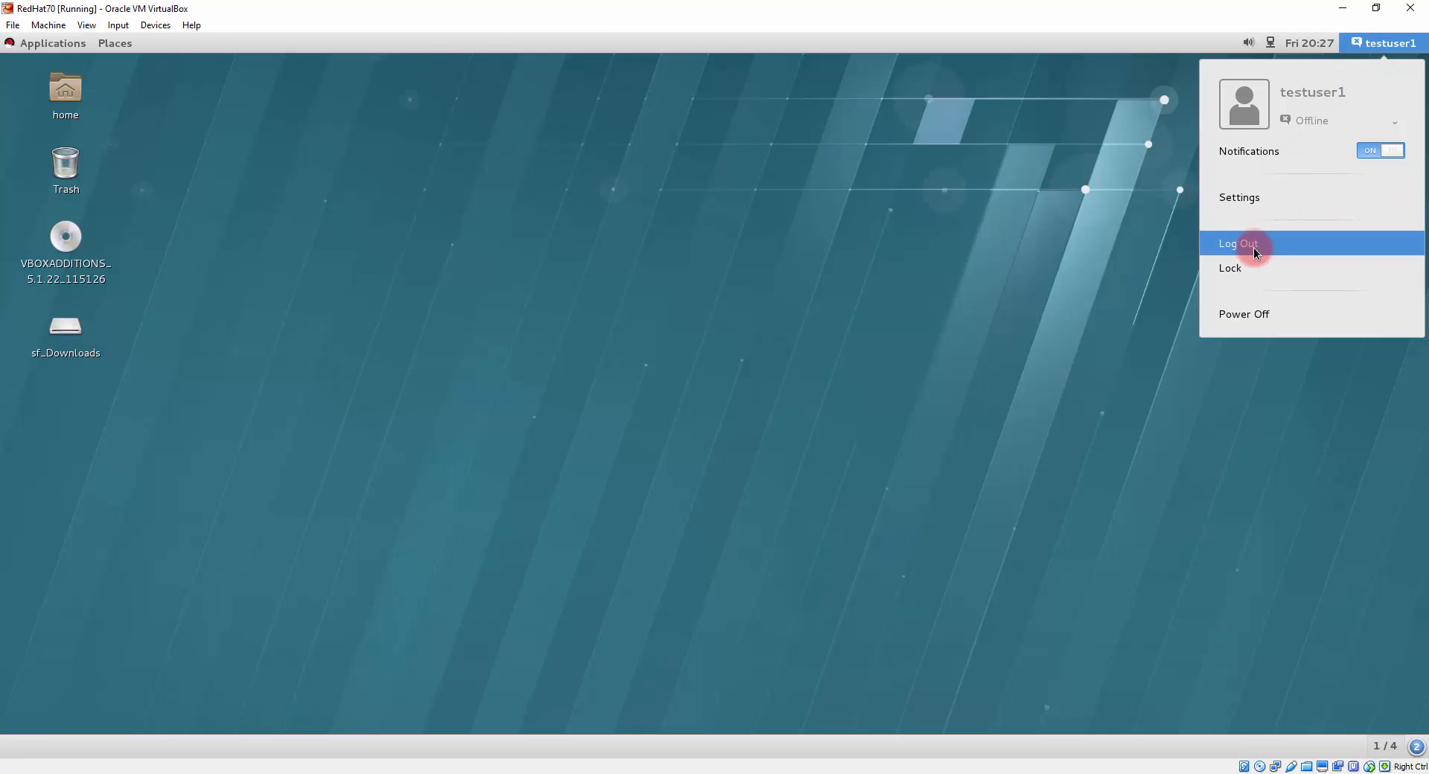
pyautogui.click(1253, 248)
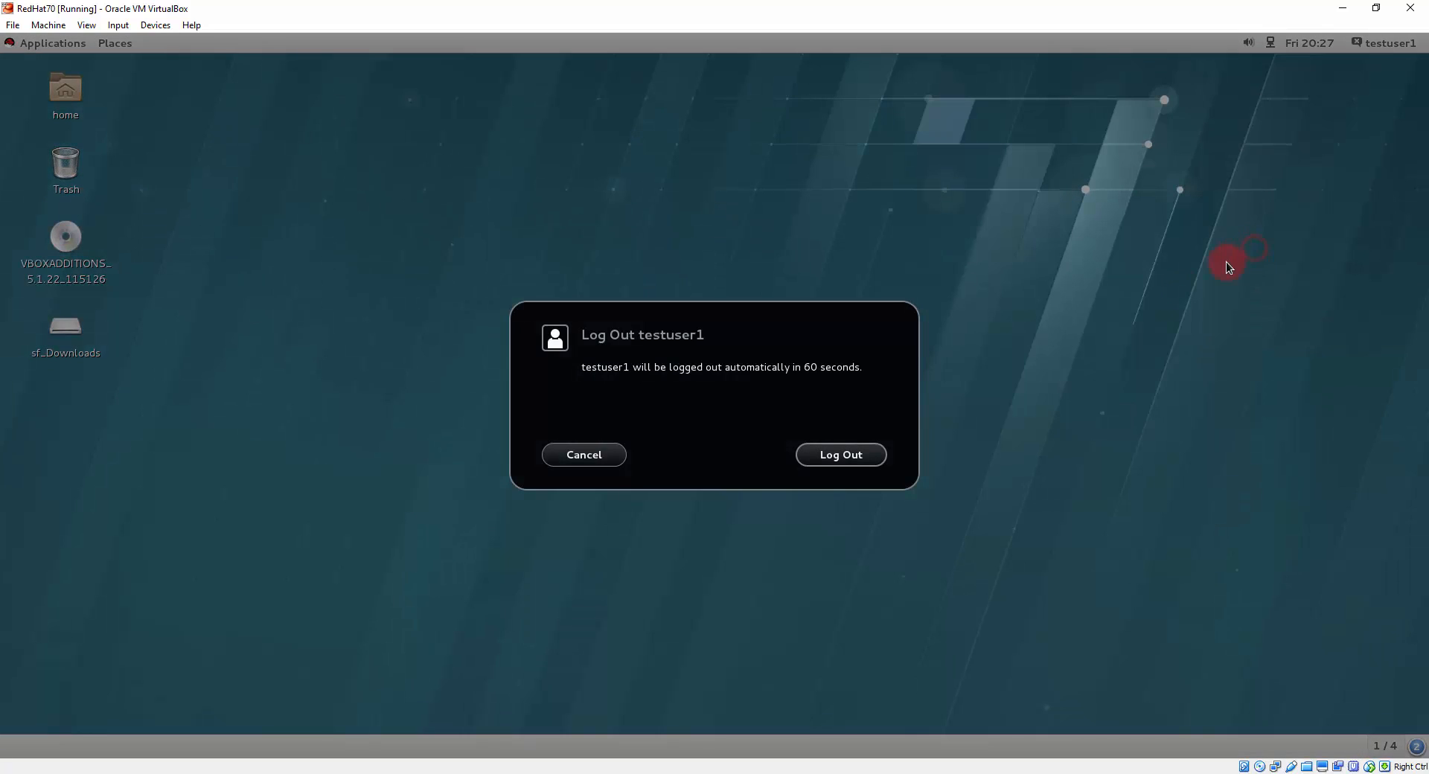
pyautogui.click(824, 459)
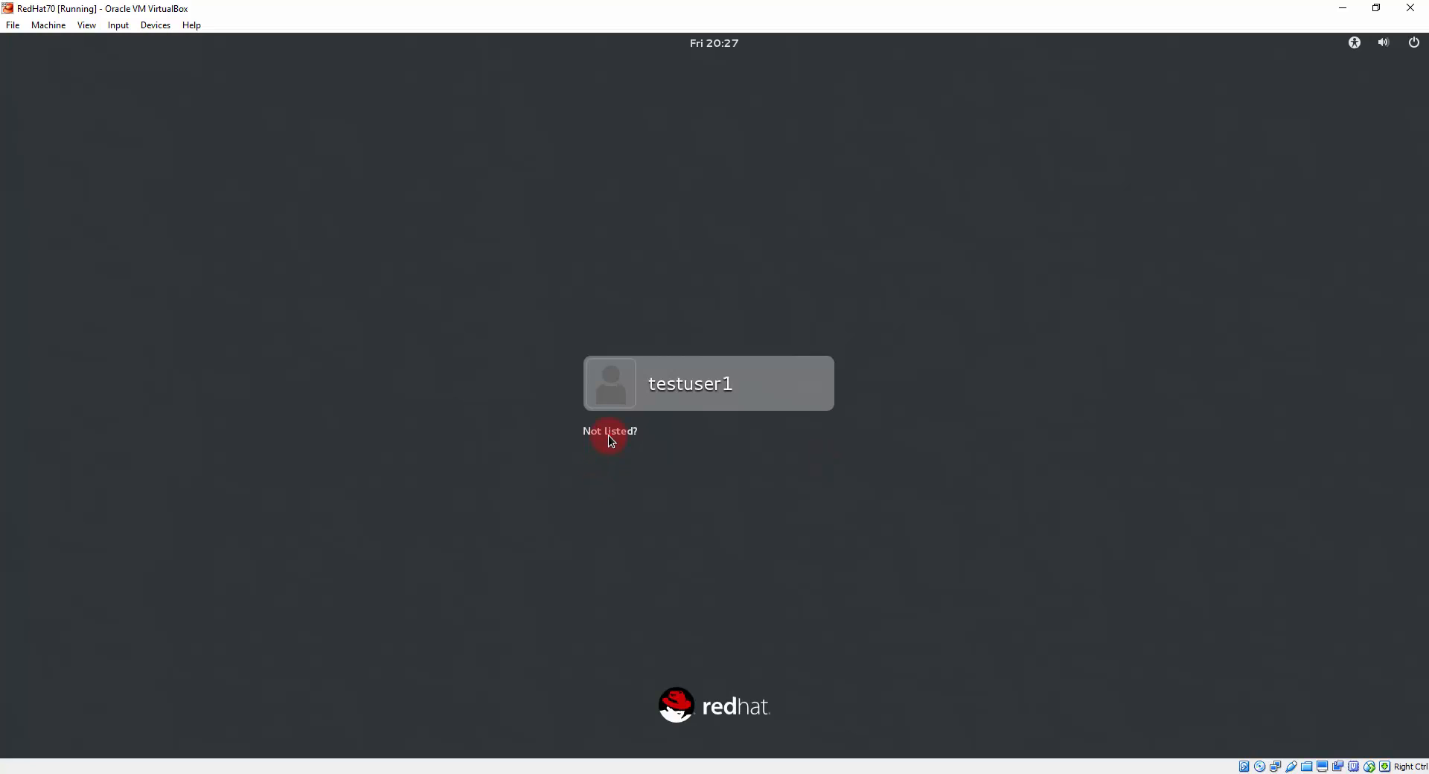
# Step: Sign in to the guest as the unlisted user root with its password
pyautogui.click(609, 432)
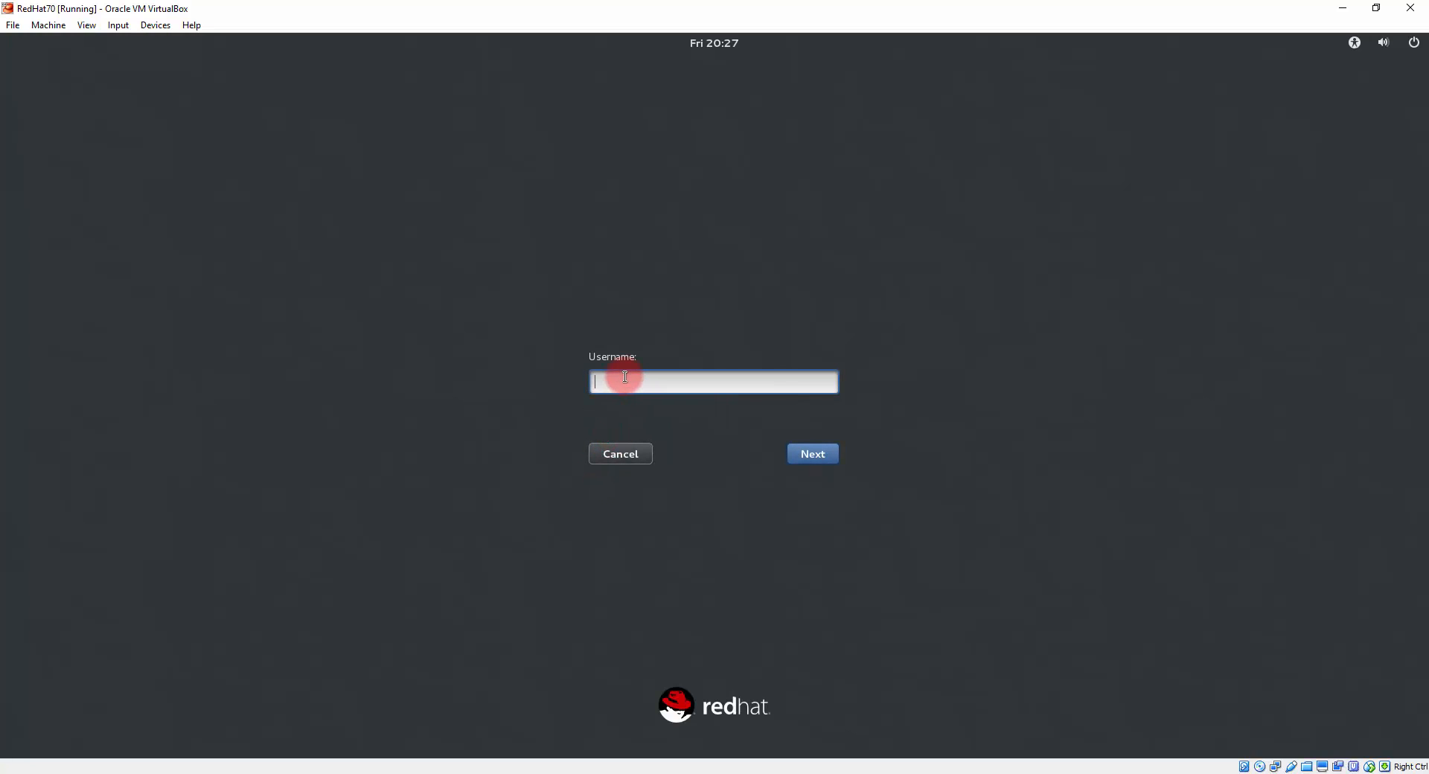
pyautogui.write('root')
pyautogui.click(817, 456)
pyautogui.write('password')
pyautogui.click(800, 456)
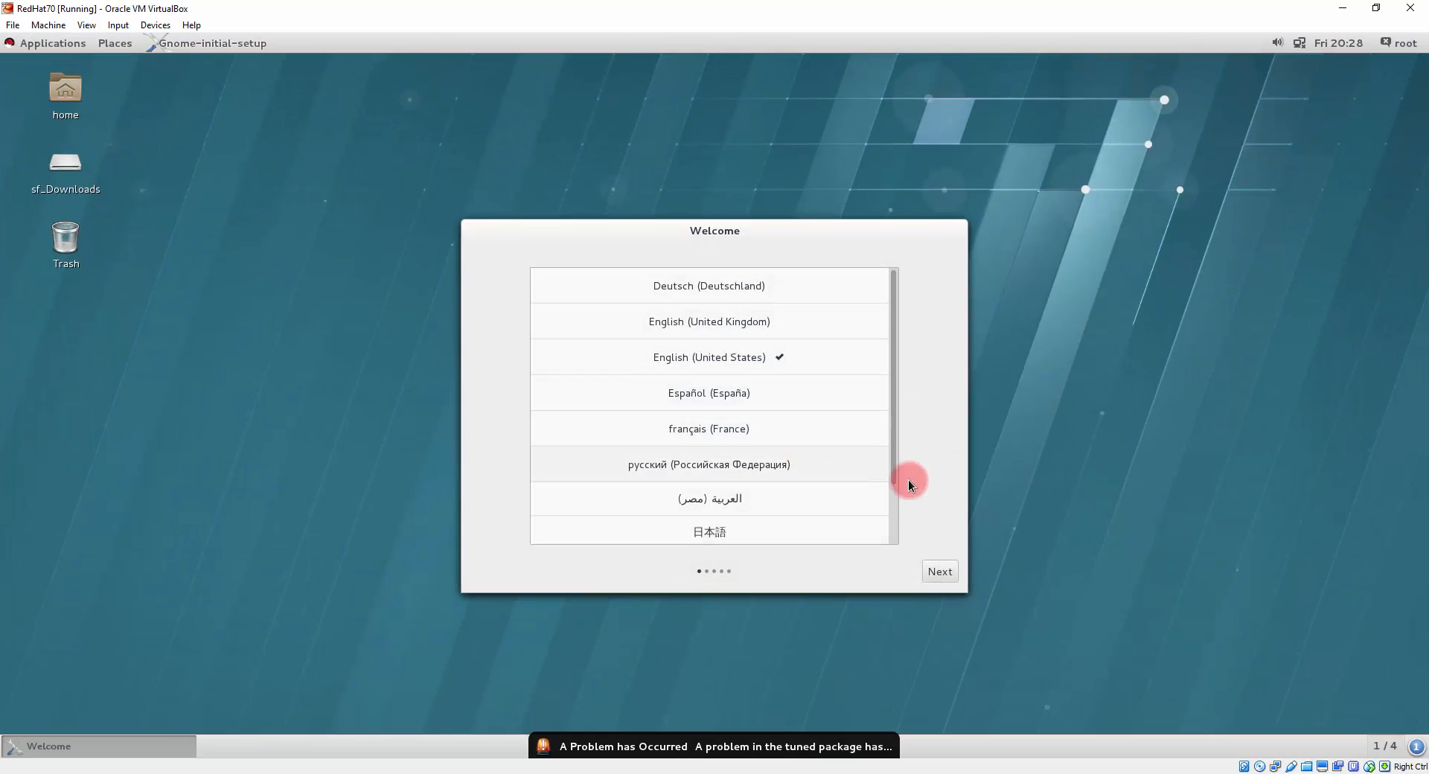
# Step: Launch Firefox from Applications, then close it along with both its tabs
pyautogui.click(52, 43)
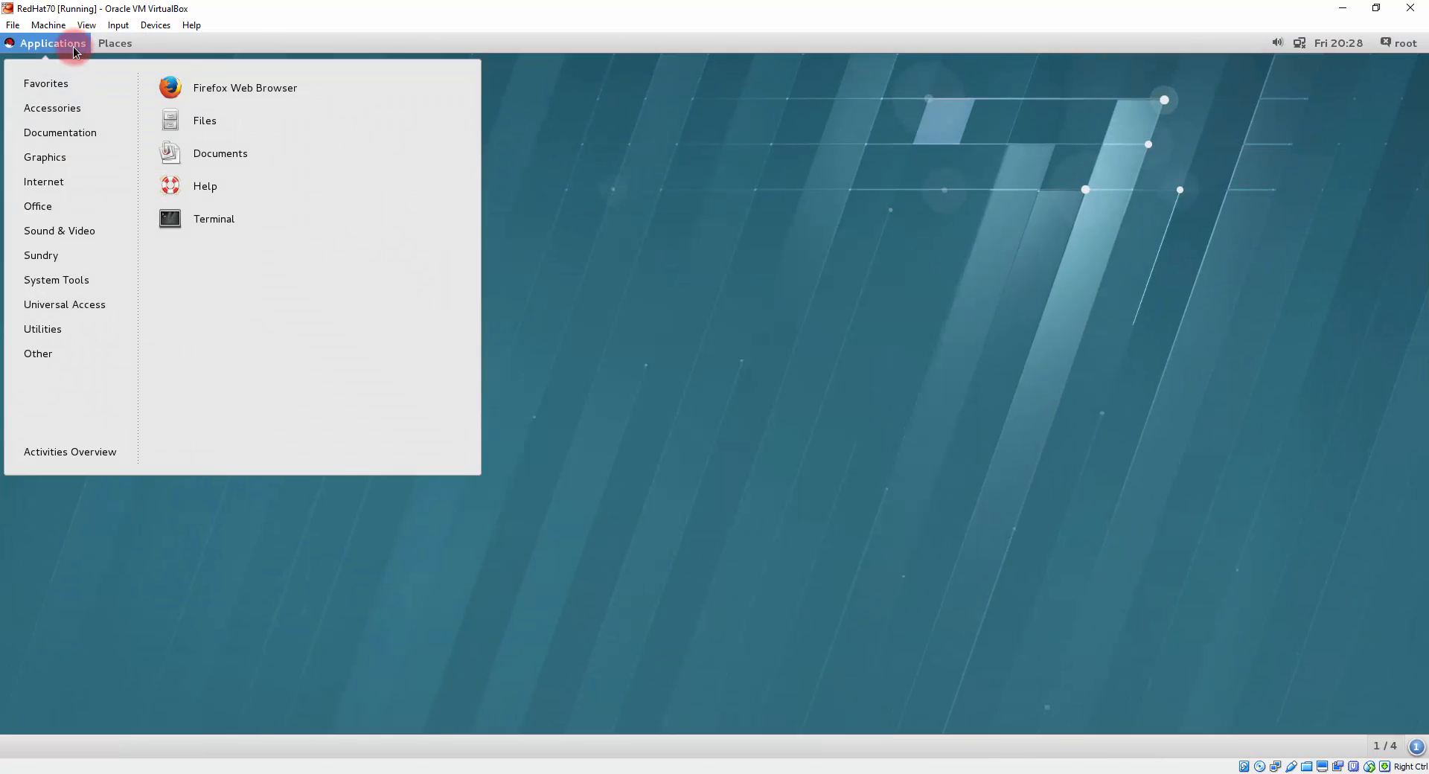
pyautogui.click(222, 78)
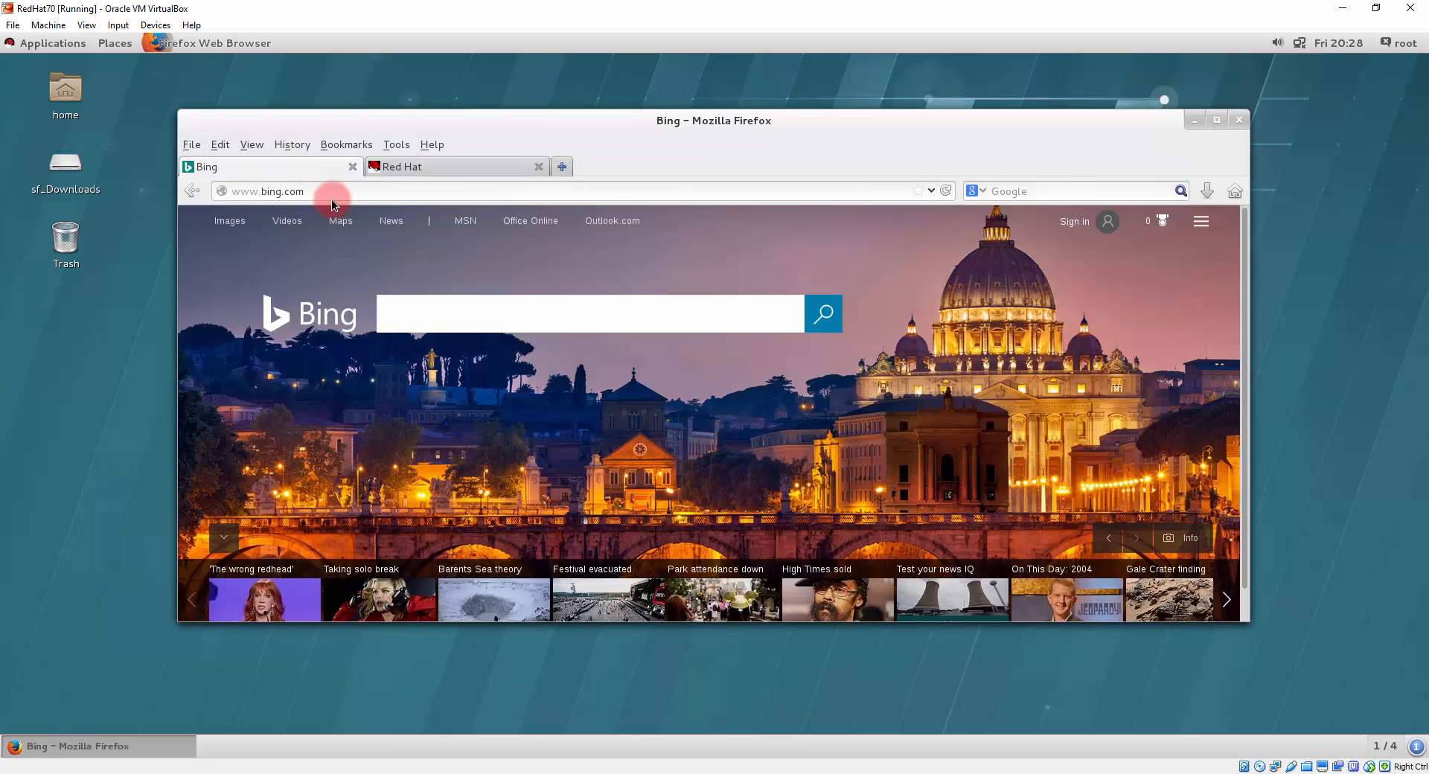
pyautogui.click(1239, 120)
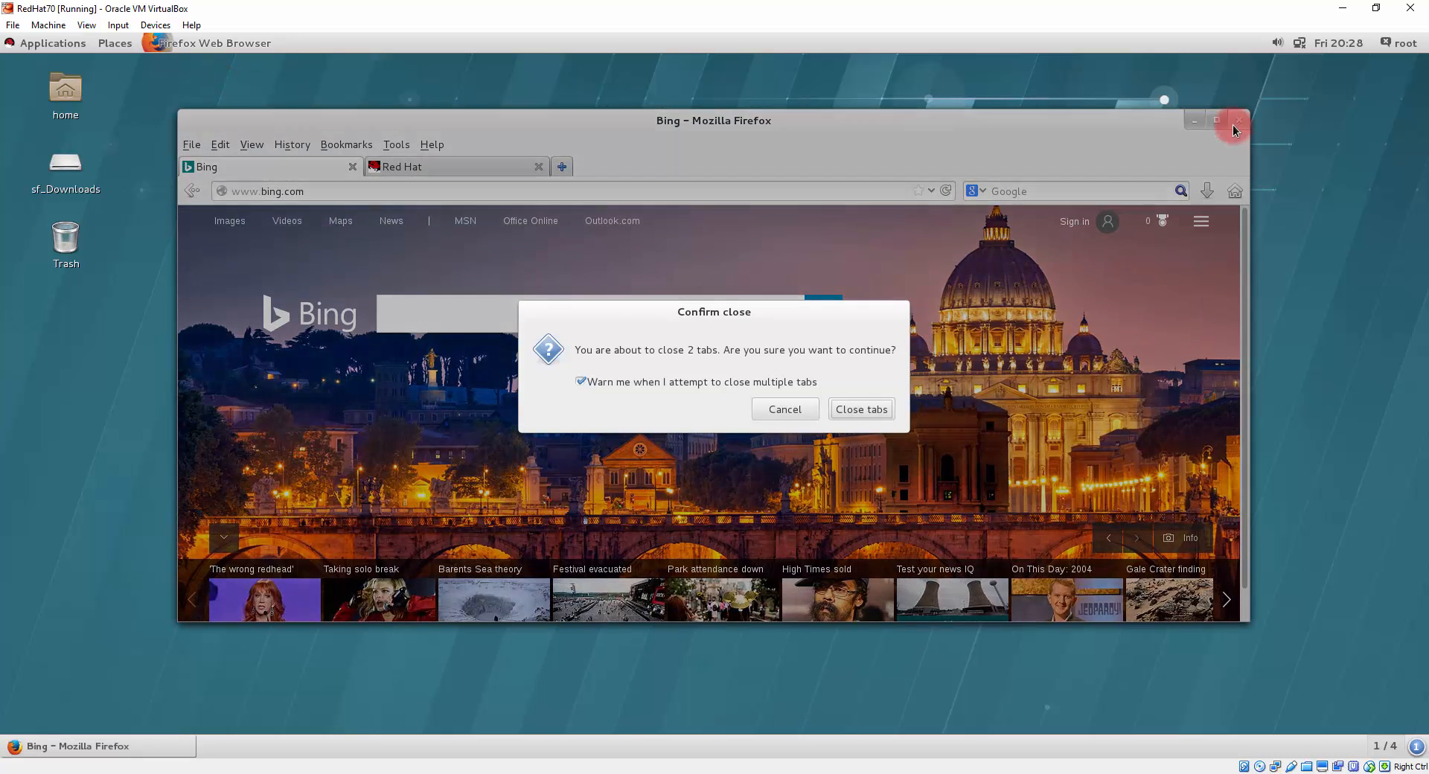
pyautogui.click(869, 401)
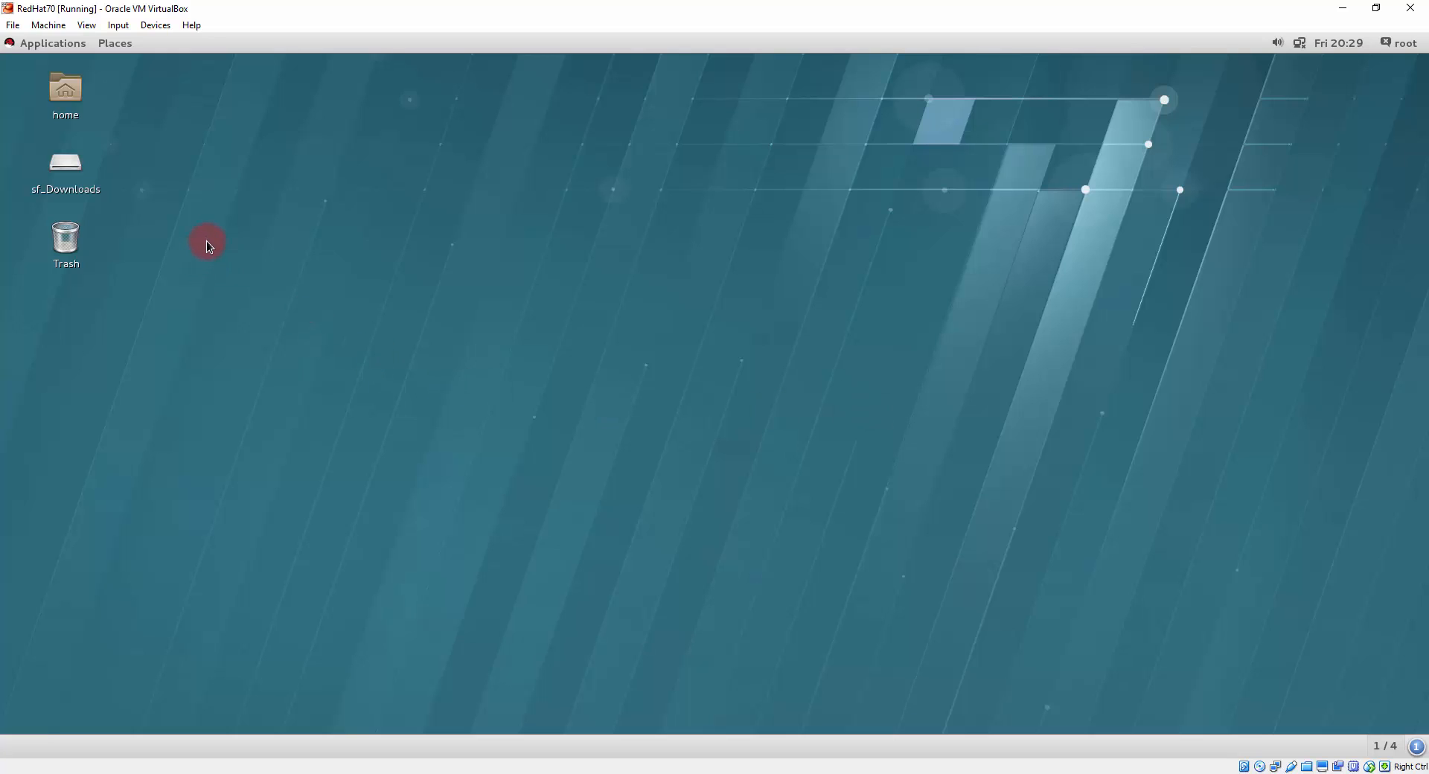
# Step: Power off the RedHat70 guest from the root user menu
pyautogui.click(1405, 45)
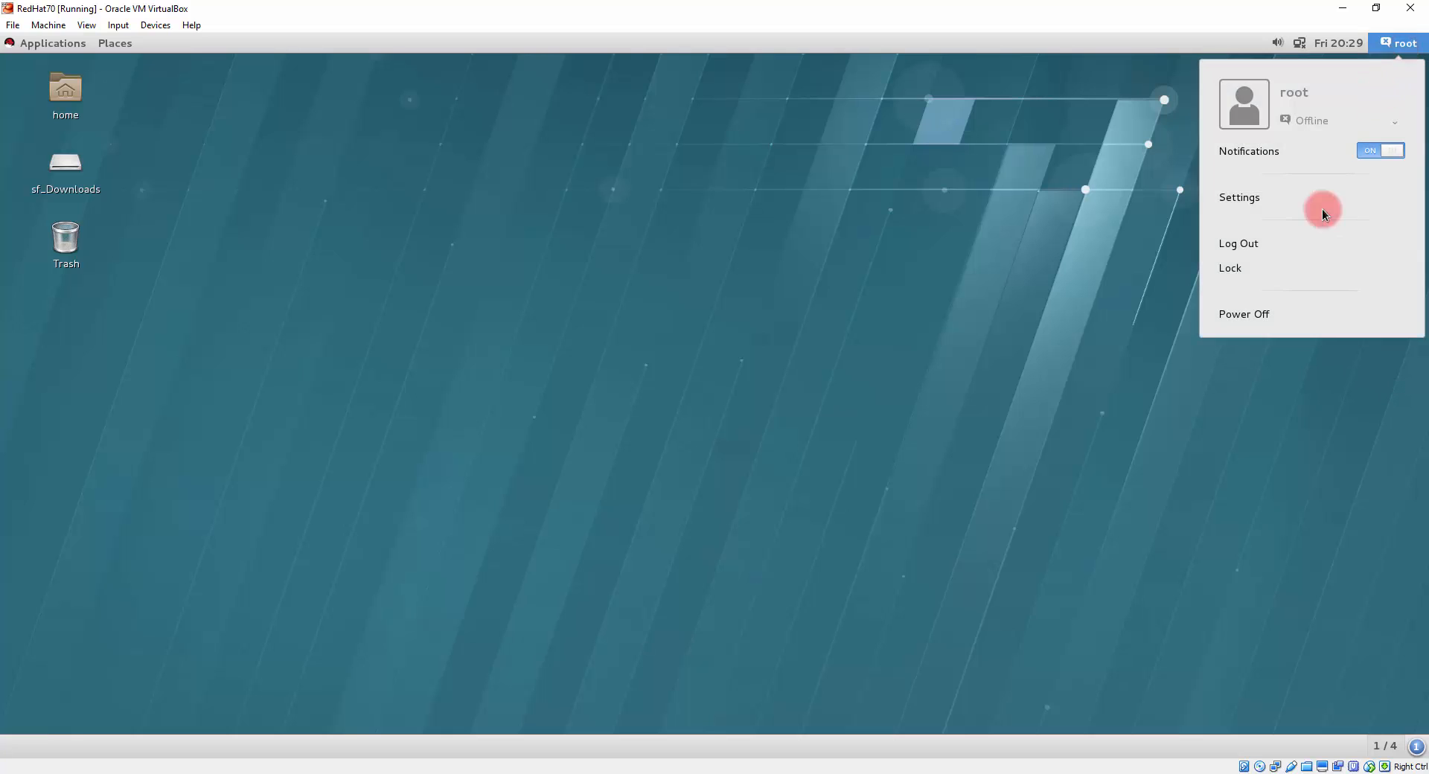
pyautogui.click(1263, 314)
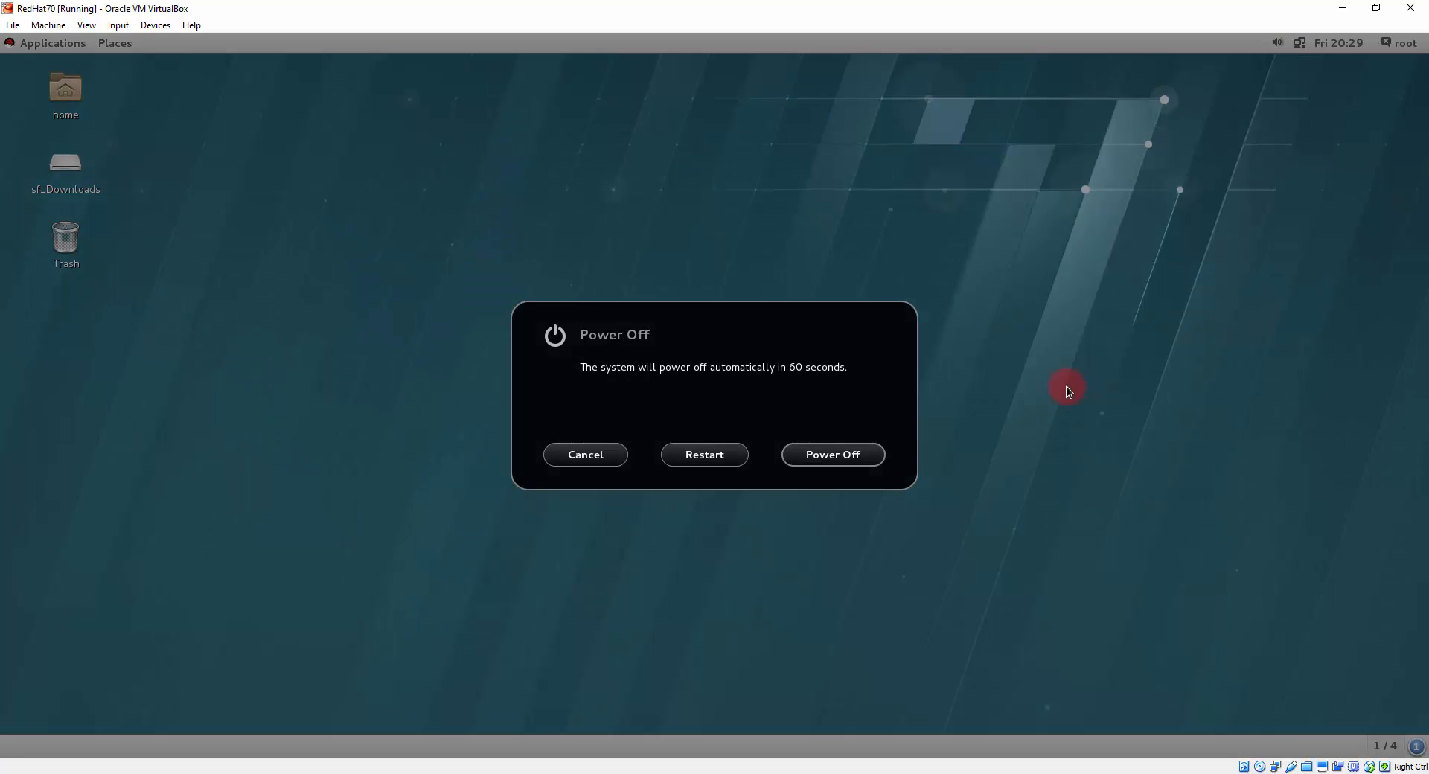
pyautogui.click(835, 455)
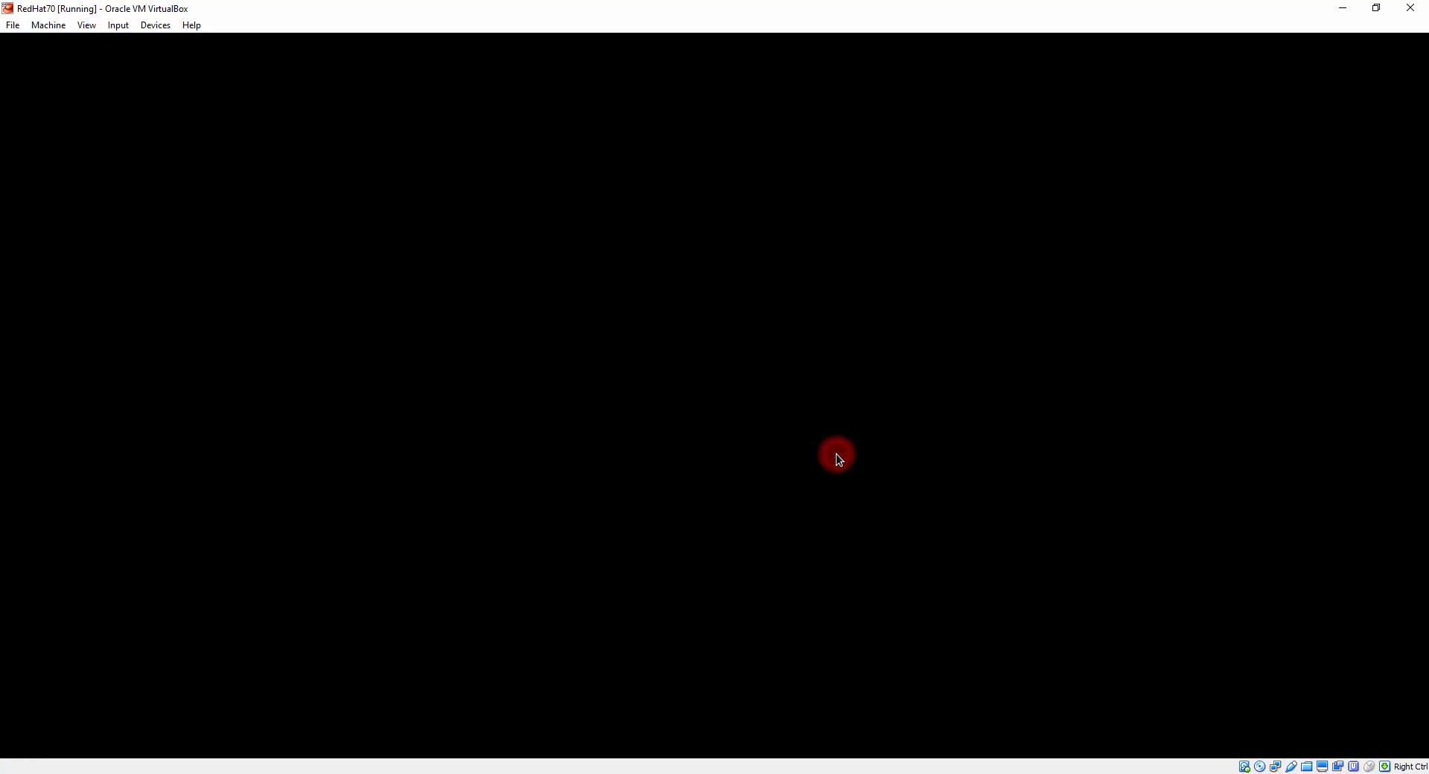